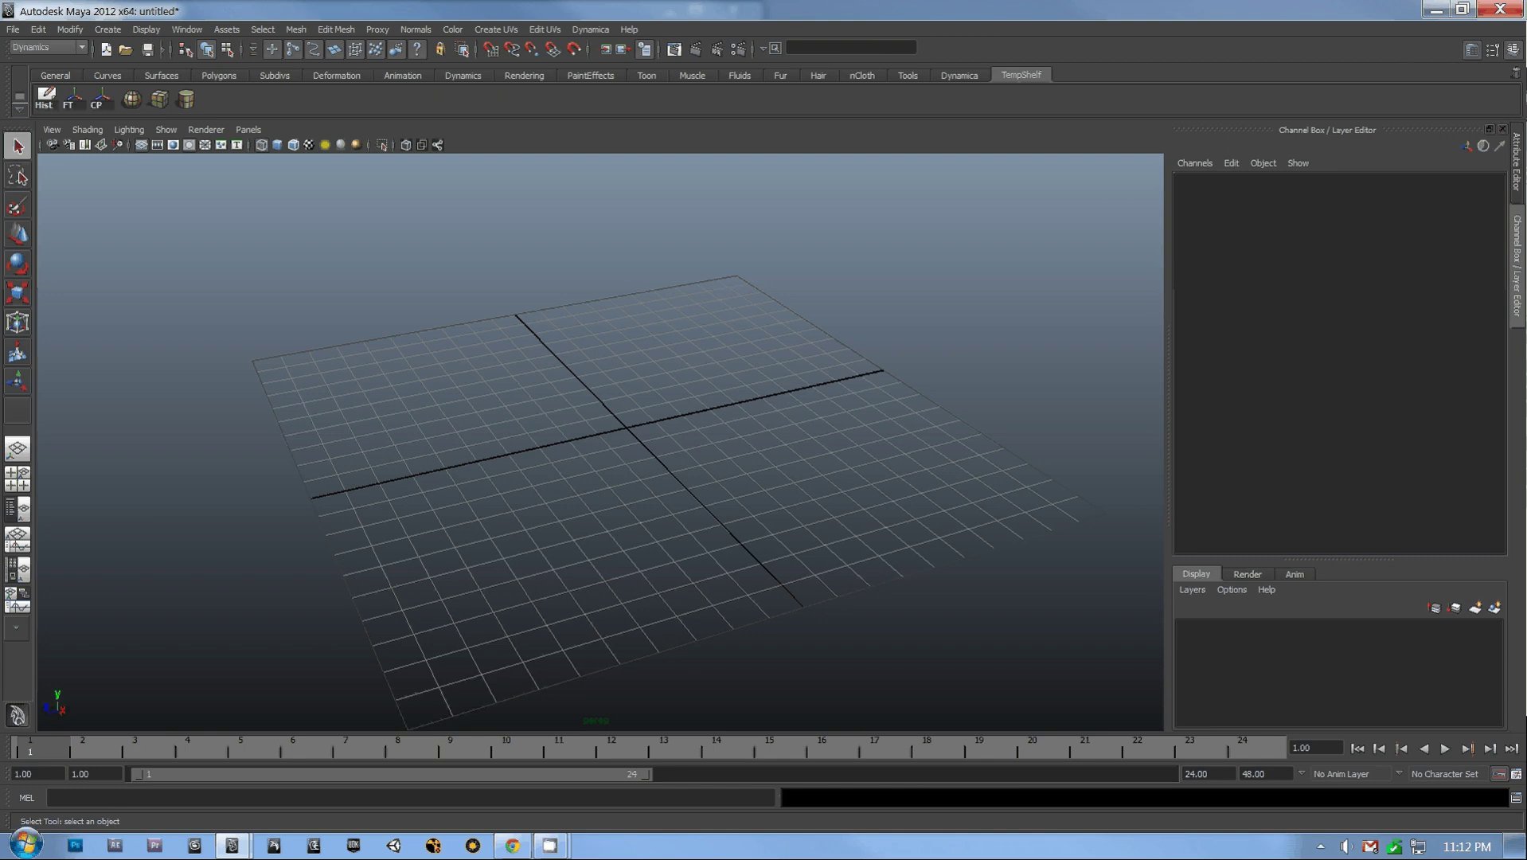
Step: Bring up the hotbox and examine its display controls, trying the Show All option
{"action": "key", "text": "space"}
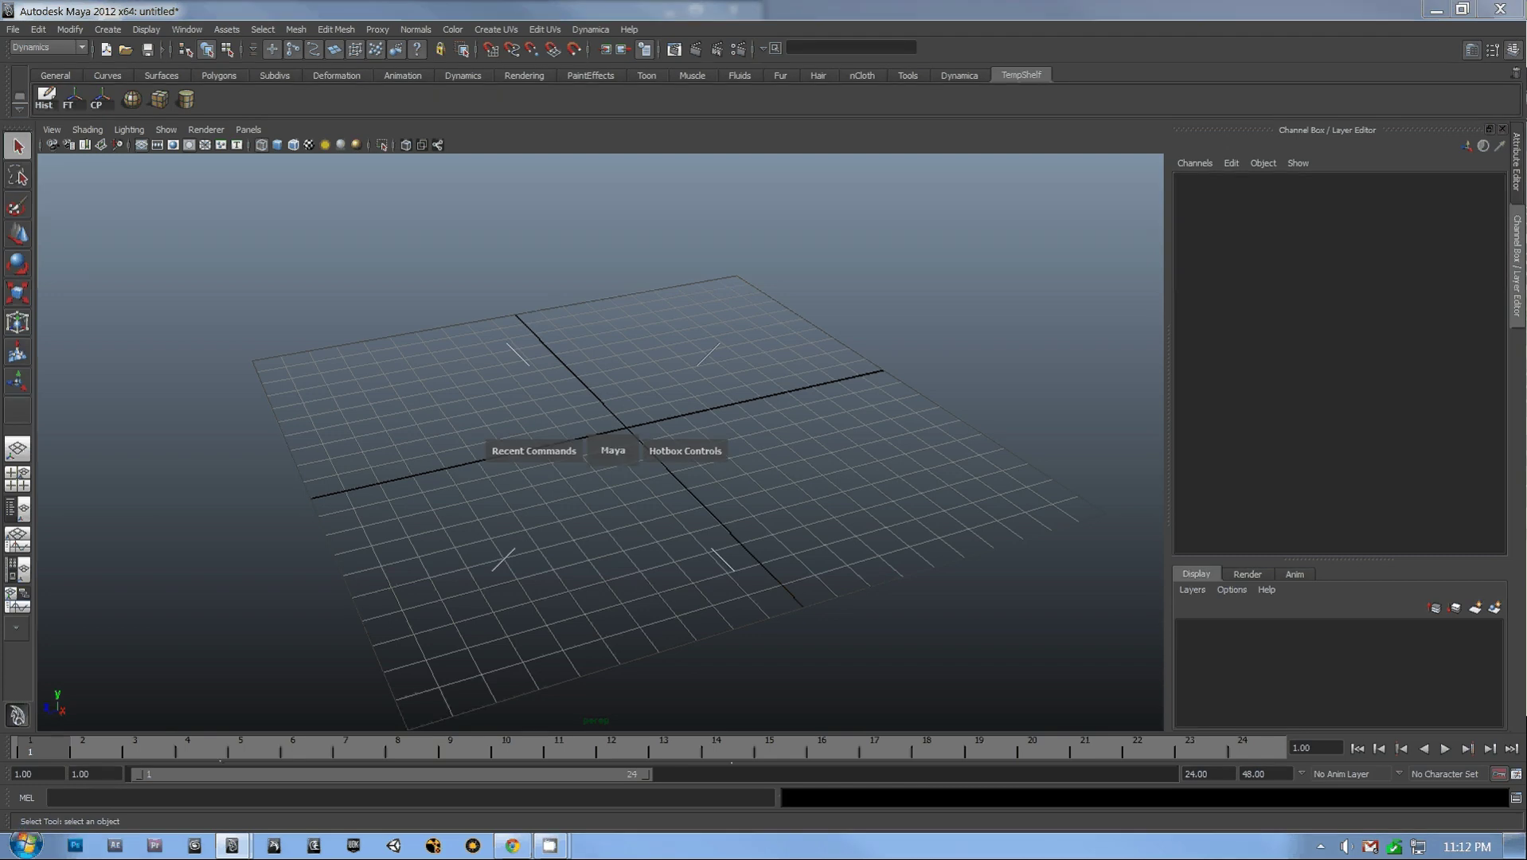
{"action": "left_click", "coordinate": [688, 451]}
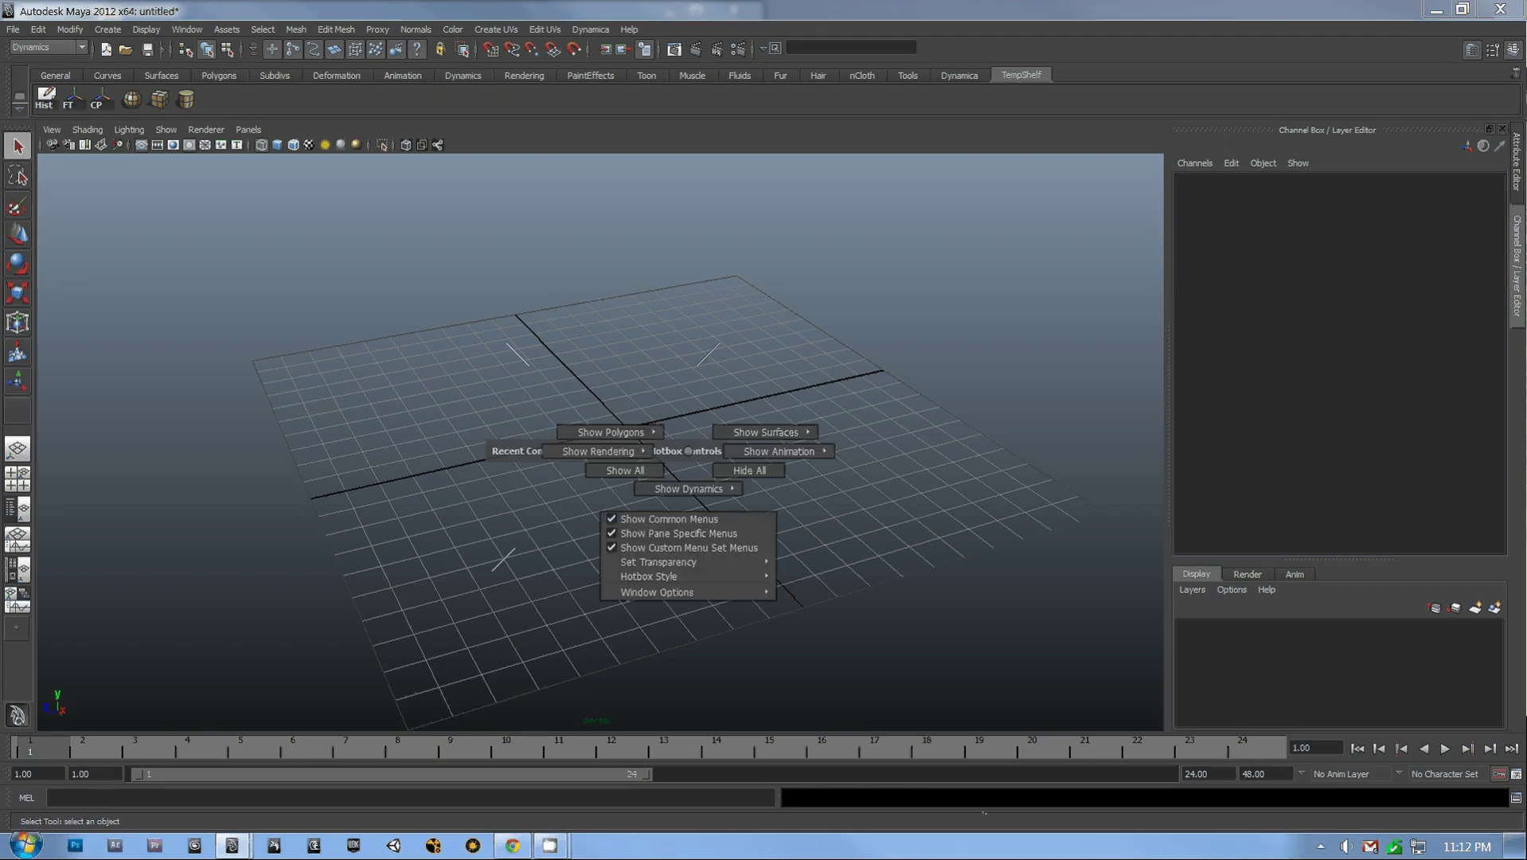
{"action": "left_click", "coordinate": [630, 471]}
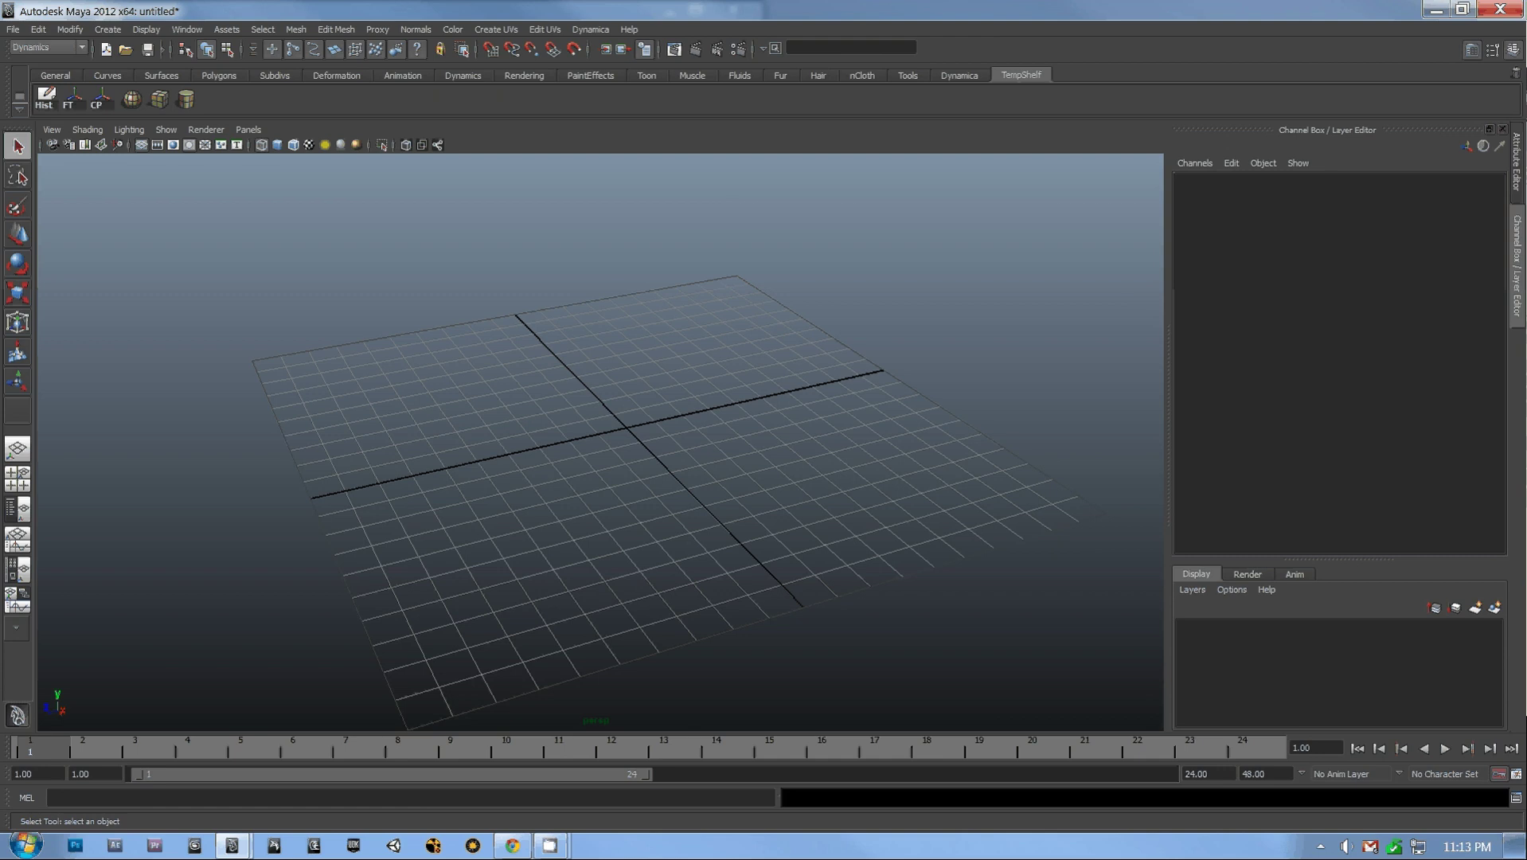
{"action": "key", "text": "space"}
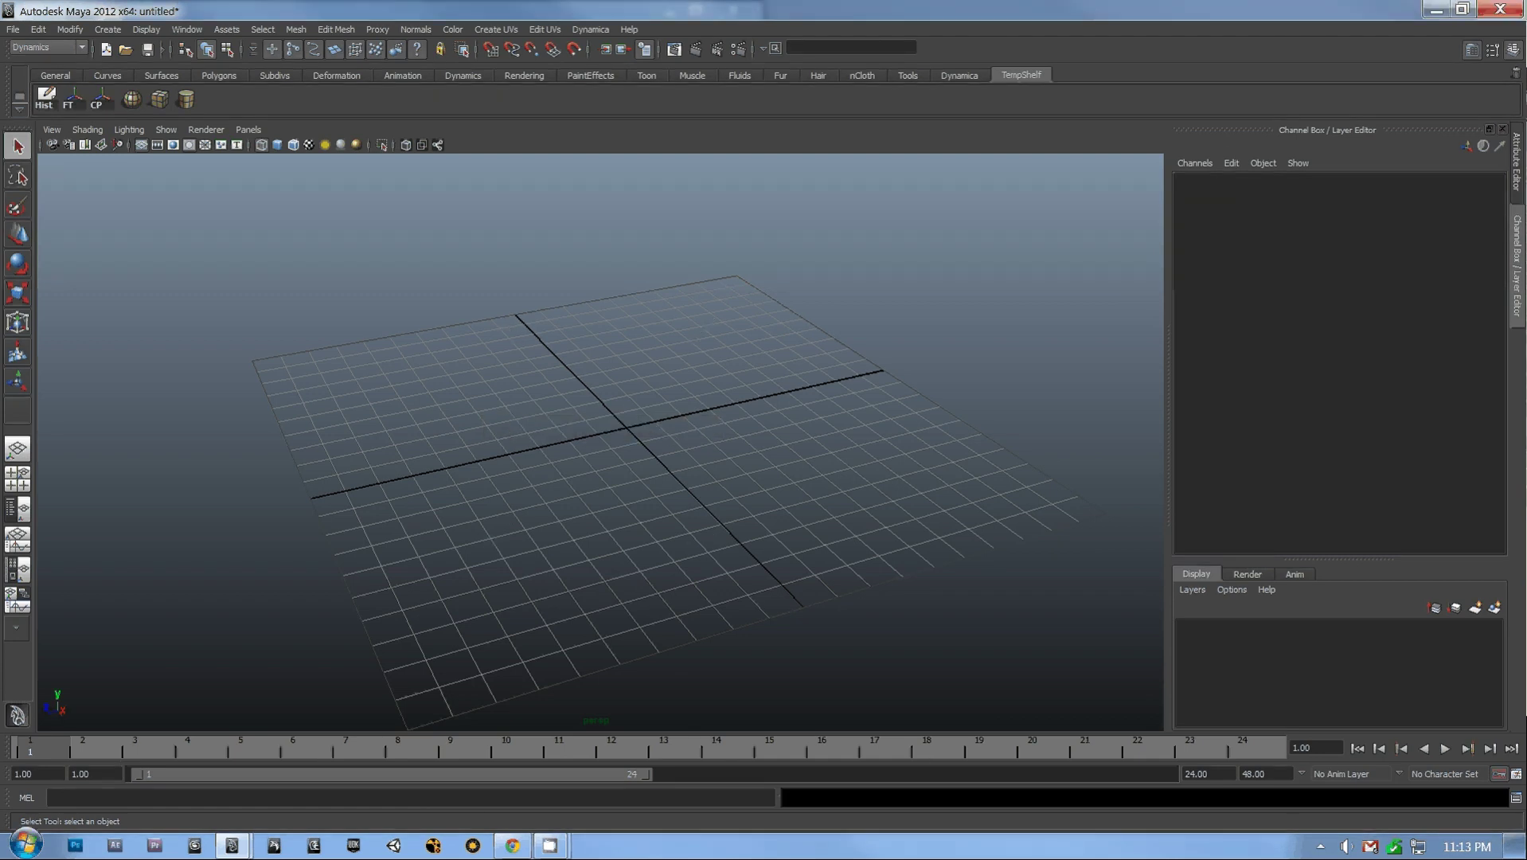
Step: Create a default polygon cube at the grid's origin
{"action": "right_click_drag", "start_coordinate": [630, 379], "coordinate": [630, 414], "text": "shift"}
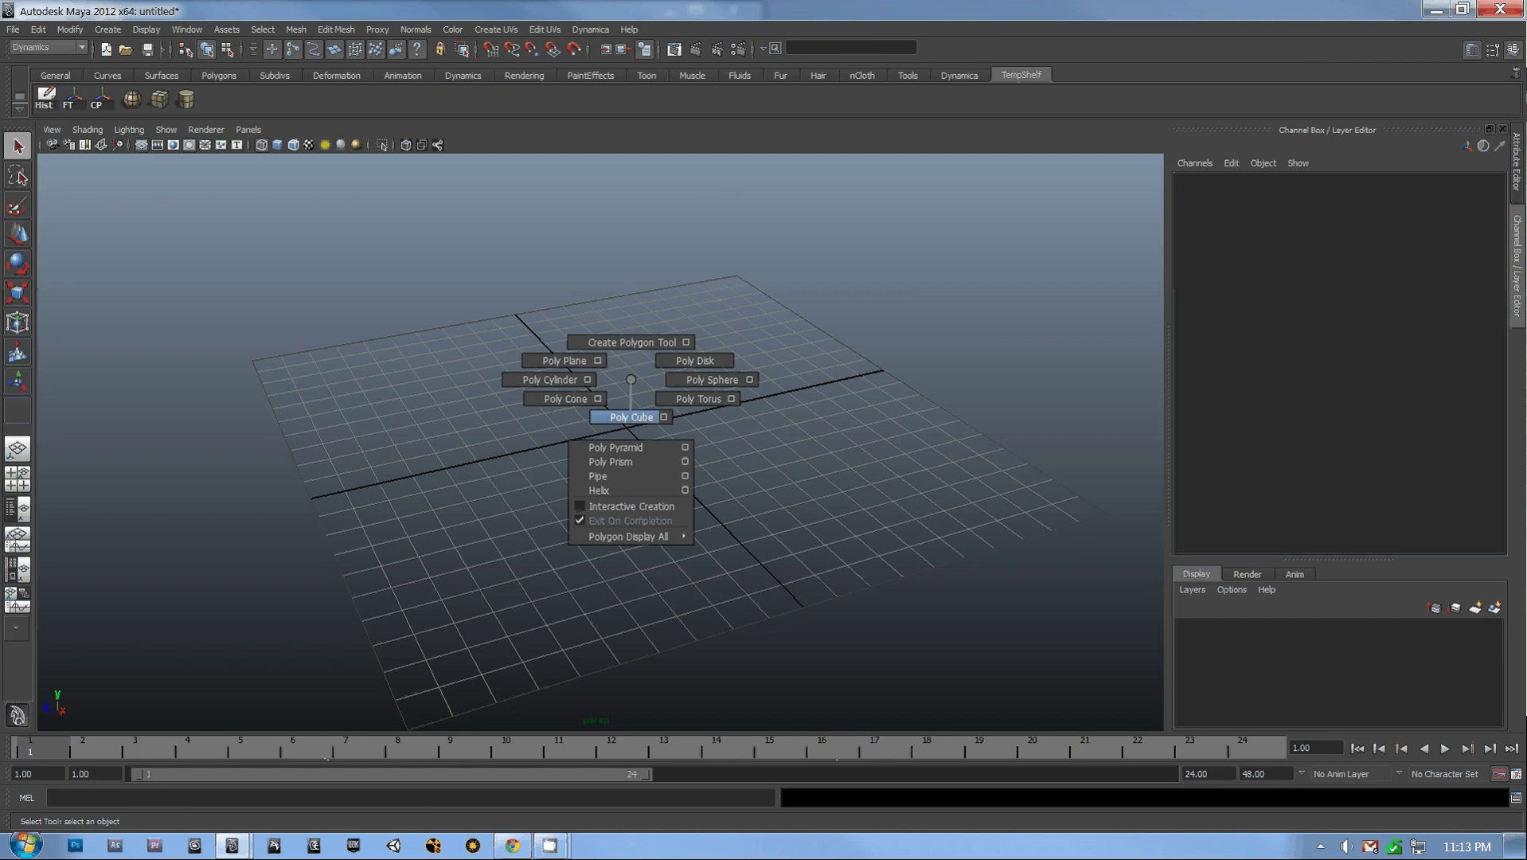
{"action": "right_click_drag", "start_coordinate": [631, 414], "coordinate": [701, 422], "text": "shift"}
{"action": "left_click_drag", "start_coordinate": [701, 422], "coordinate": [700, 374], "text": "alt"}
{"action": "middle_click_drag", "start_coordinate": [701, 374], "coordinate": [687, 414], "text": "alt"}
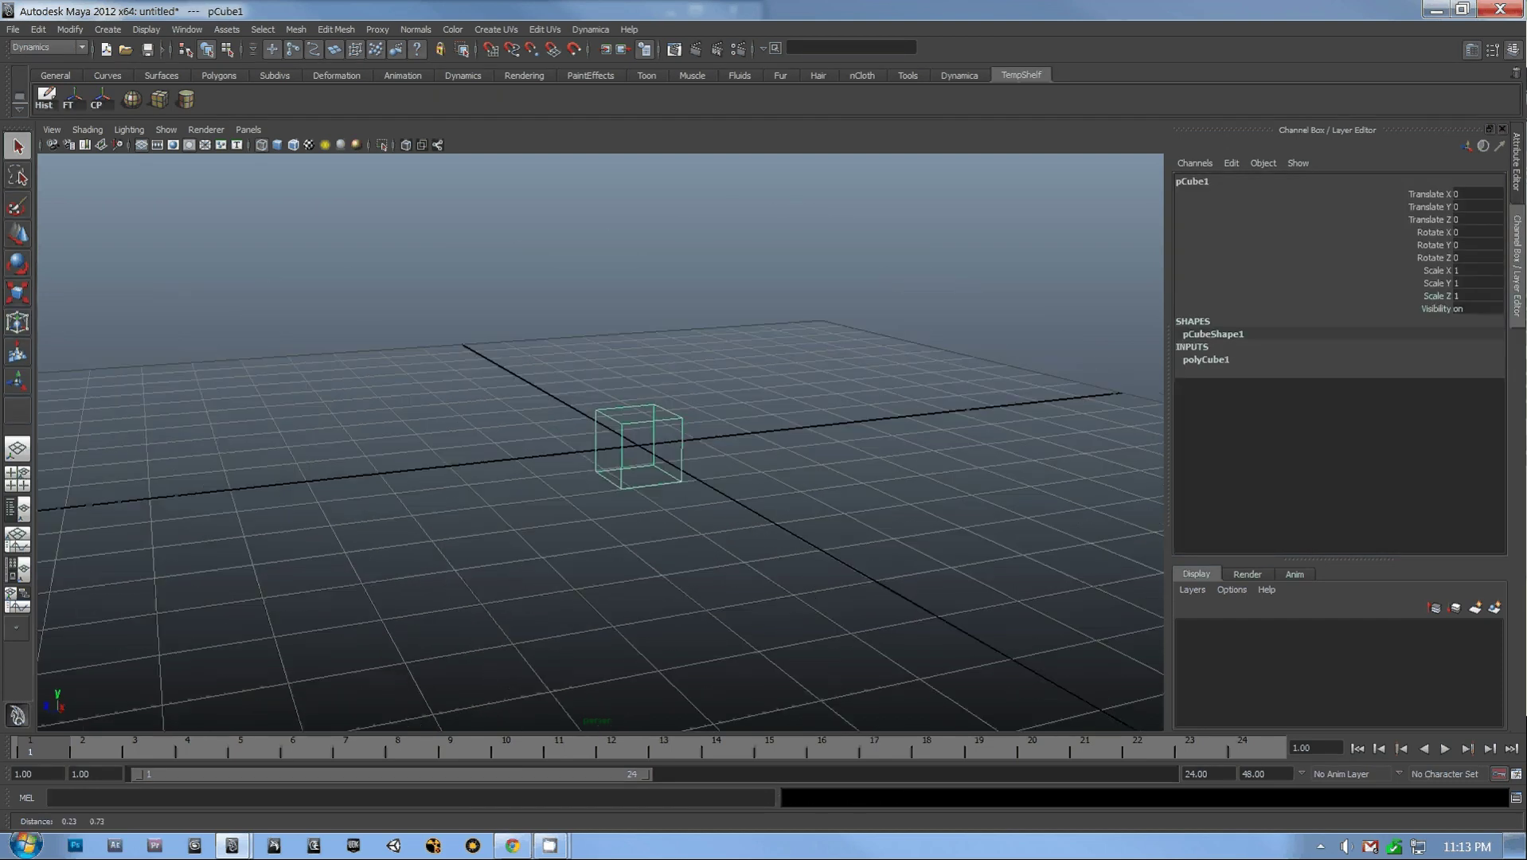
{"action": "left_click_drag", "start_coordinate": [687, 414], "coordinate": [697, 462], "text": "alt"}
{"action": "right_click_drag", "start_coordinate": [696, 462], "coordinate": [757, 470], "text": "alt"}
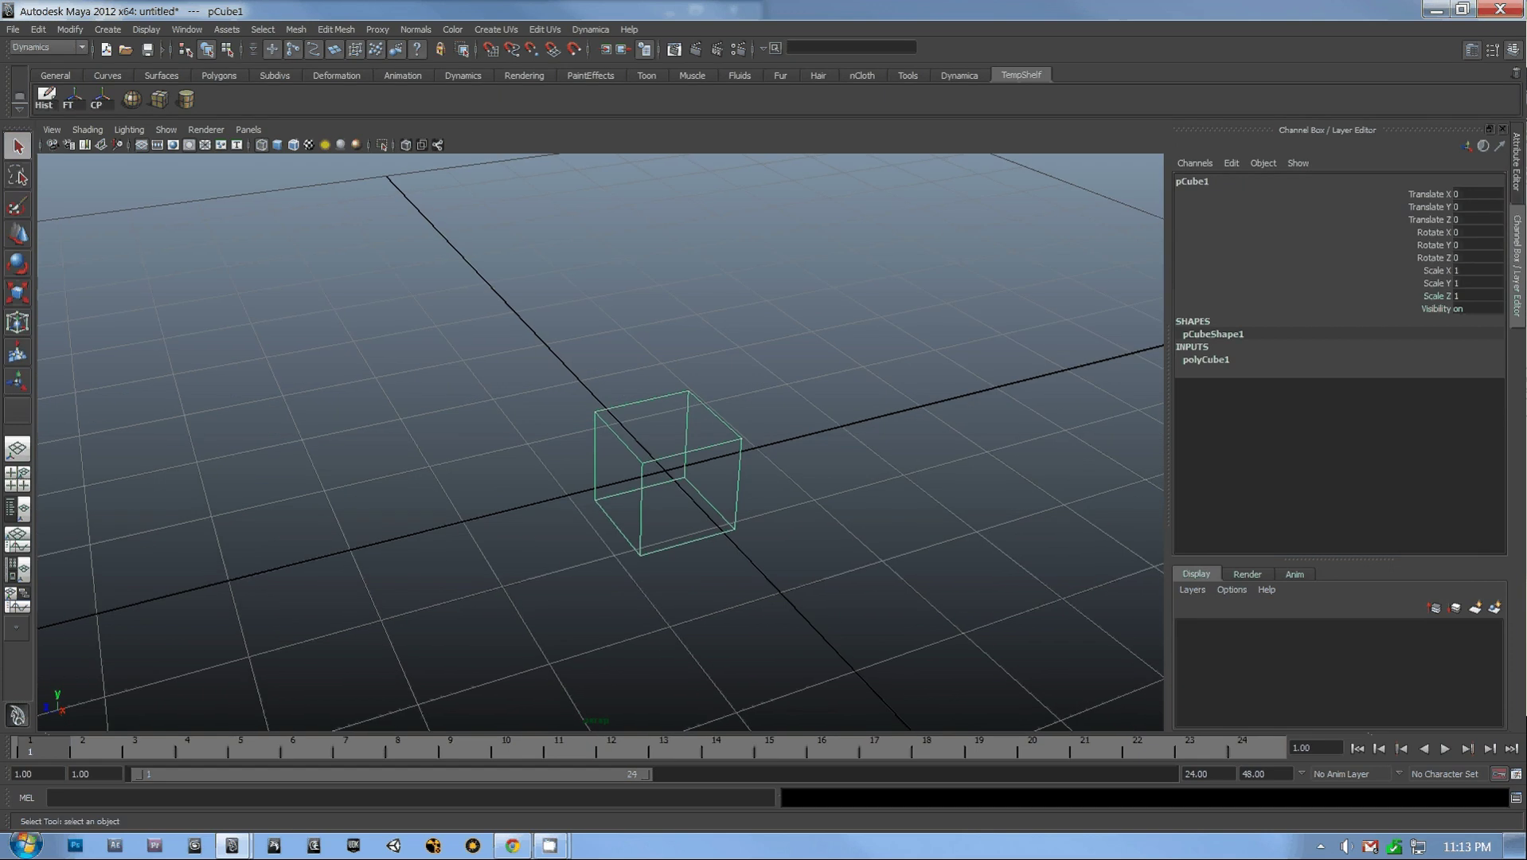
Step: Examine the cube's marking menu with its component modes and object commands
{"action": "right_click", "coordinate": [735, 439]}
{"action": "mouse_move", "coordinate": [735, 439]}
{"action": "right_mouse_down"}
{"action": "mouse_move", "coordinate": [716, 440]}
{"action": "mouse_move", "coordinate": [739, 477]}
{"action": "mouse_move", "coordinate": [731, 402]}
{"action": "mouse_move", "coordinate": [716, 451]}
{"action": "mouse_move", "coordinate": [735, 439]}
{"action": "right_mouse_up"}
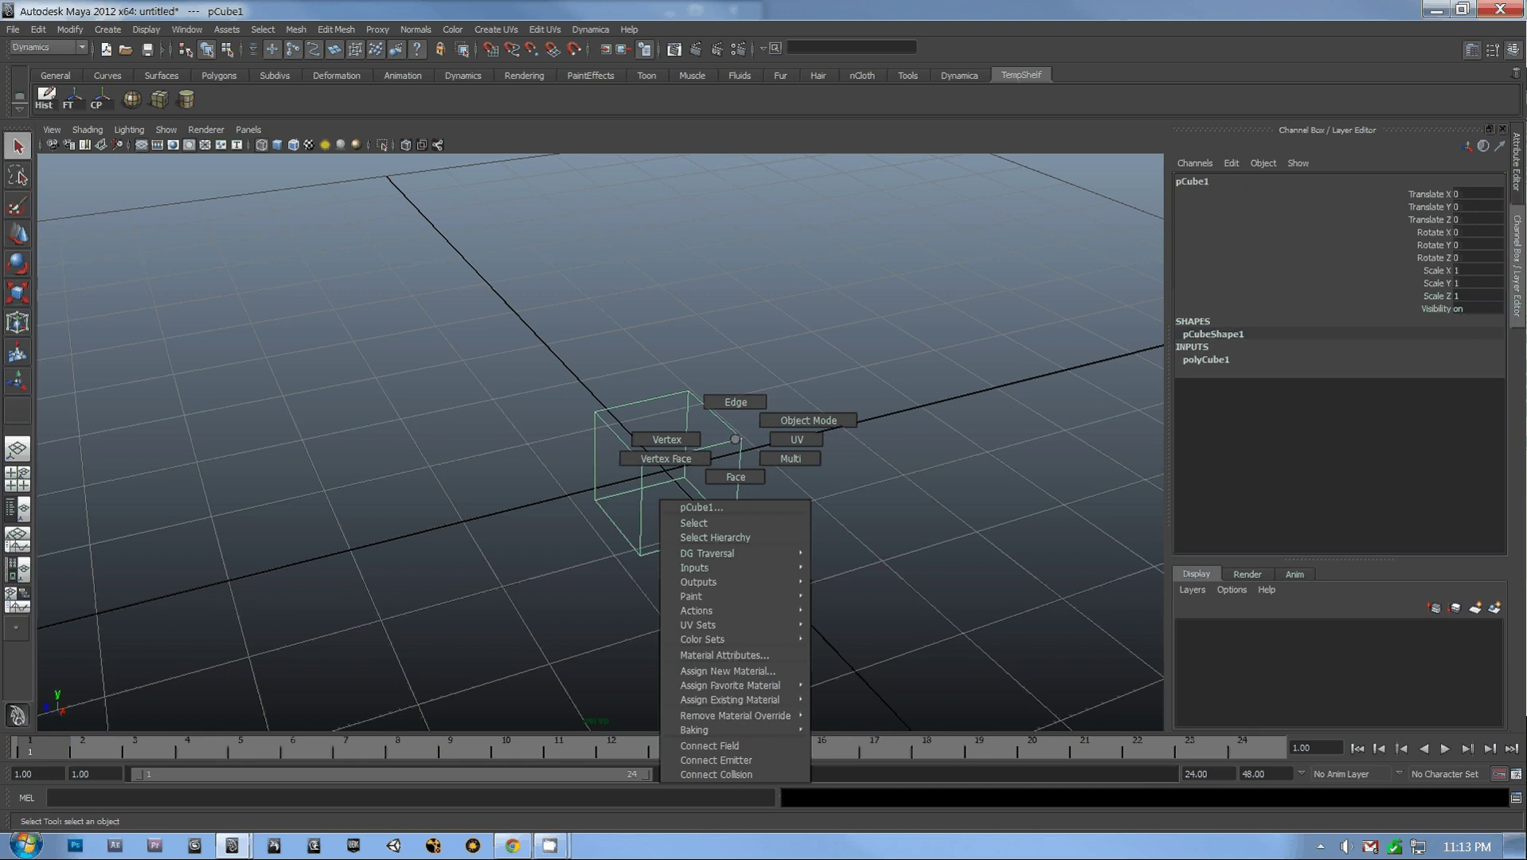
{"action": "right_click_drag", "start_coordinate": [735, 439], "coordinate": [735, 439]}
{"action": "left_click_drag", "start_coordinate": [735, 439], "coordinate": [788, 408], "text": "alt"}
{"action": "right_click_drag", "start_coordinate": [788, 408], "coordinate": [844, 410], "text": "alt"}
{"action": "left_click_drag", "start_coordinate": [796, 422], "coordinate": [772, 434], "text": "alt"}
{"action": "middle_click_drag", "start_coordinate": [772, 434], "coordinate": [653, 434], "text": "alt"}
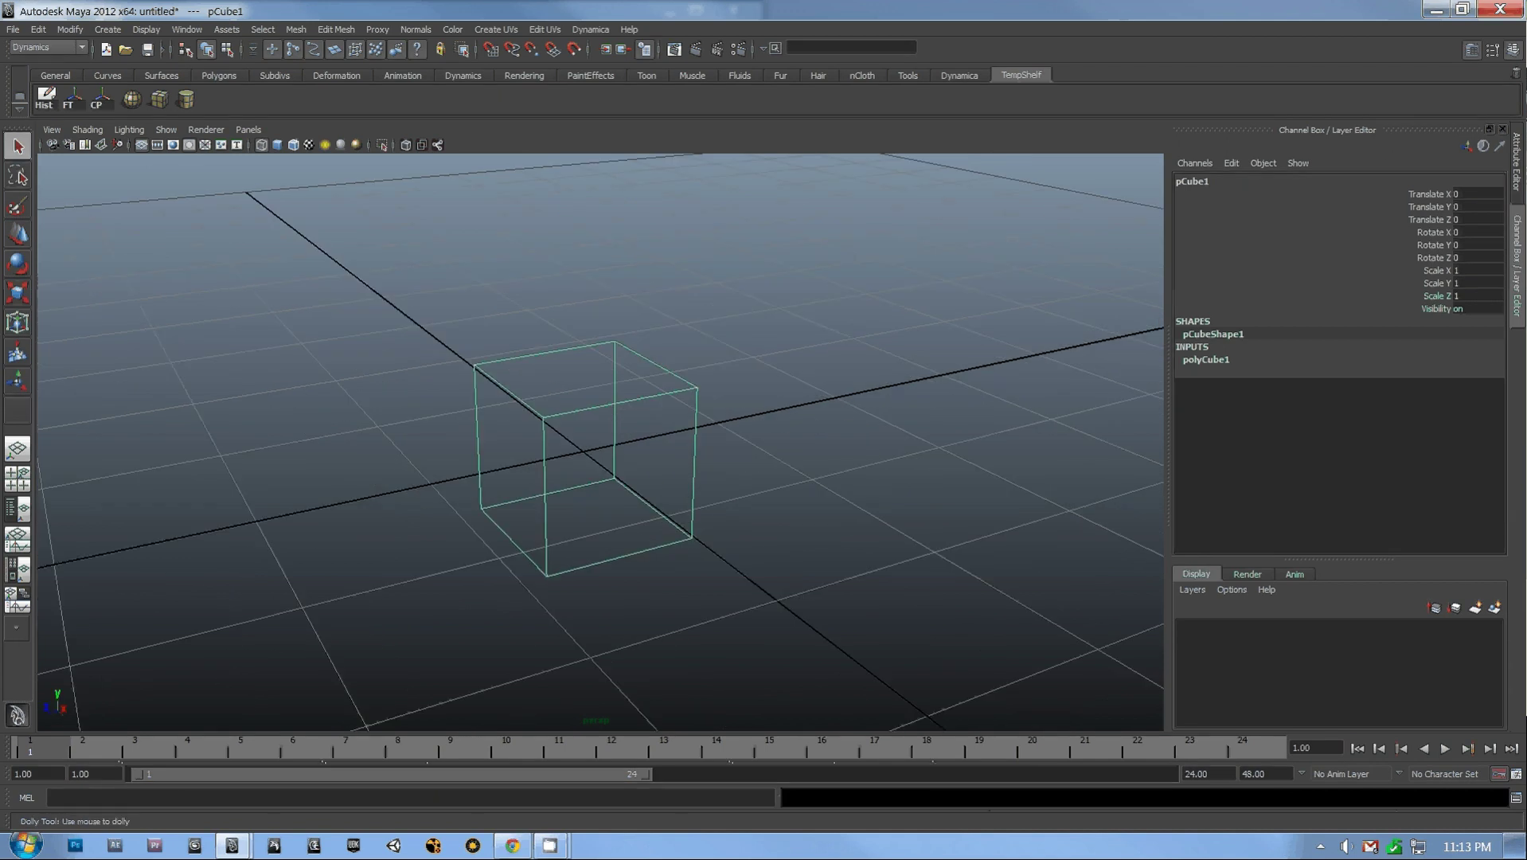
{"action": "left_click_drag", "start_coordinate": [653, 434], "coordinate": [665, 398], "text": "alt"}
{"action": "right_click_drag", "start_coordinate": [665, 398], "coordinate": [550, 399], "text": "alt"}
{"action": "left_click_drag", "start_coordinate": [550, 398], "coordinate": [582, 454], "text": "alt"}
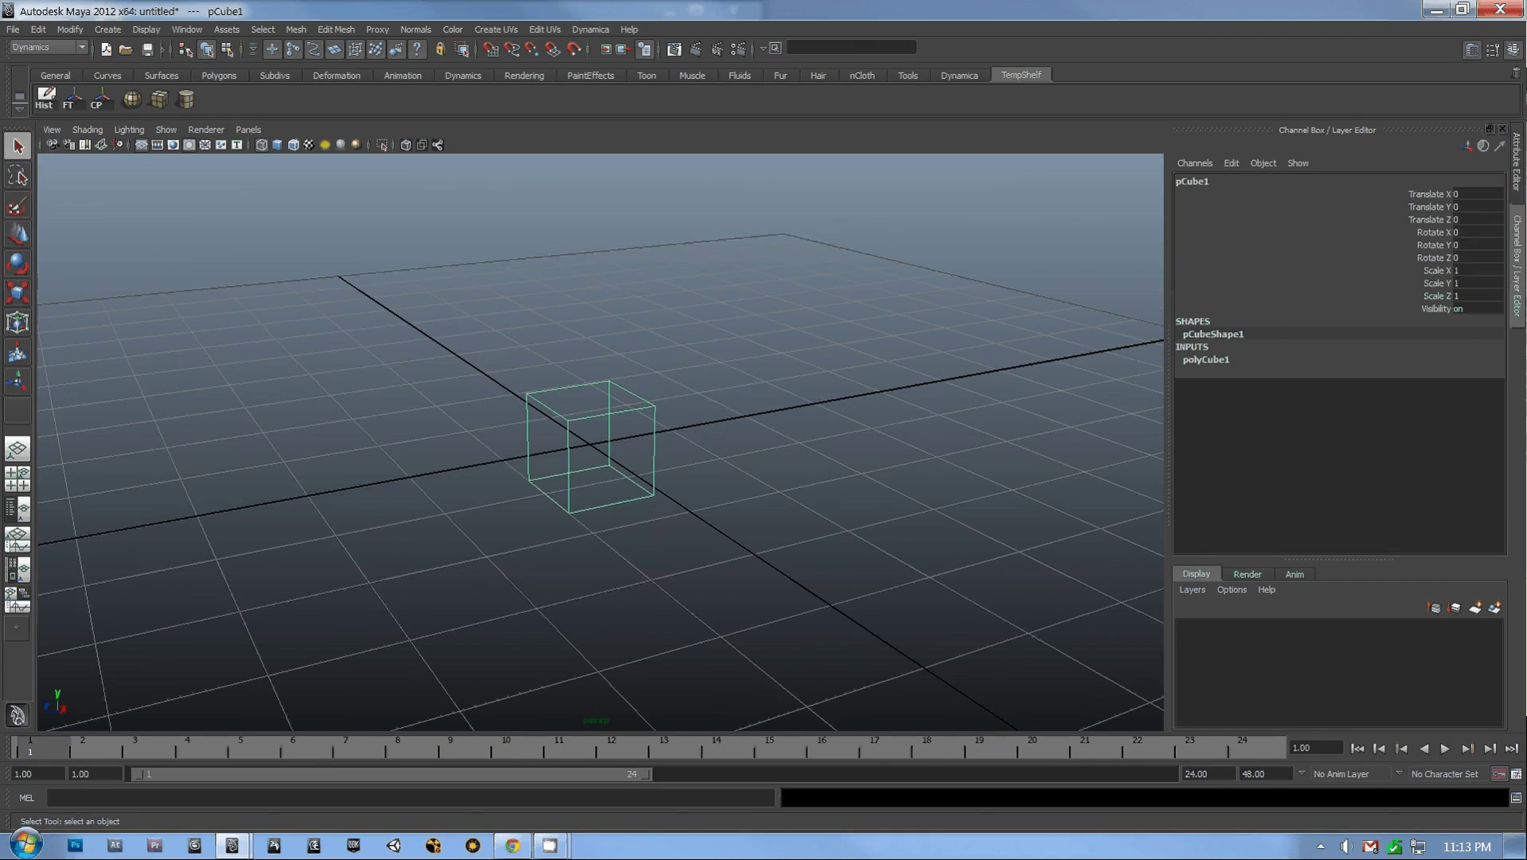
{"action": "left_click_drag", "start_coordinate": [581, 454], "coordinate": [593, 450], "text": "alt"}
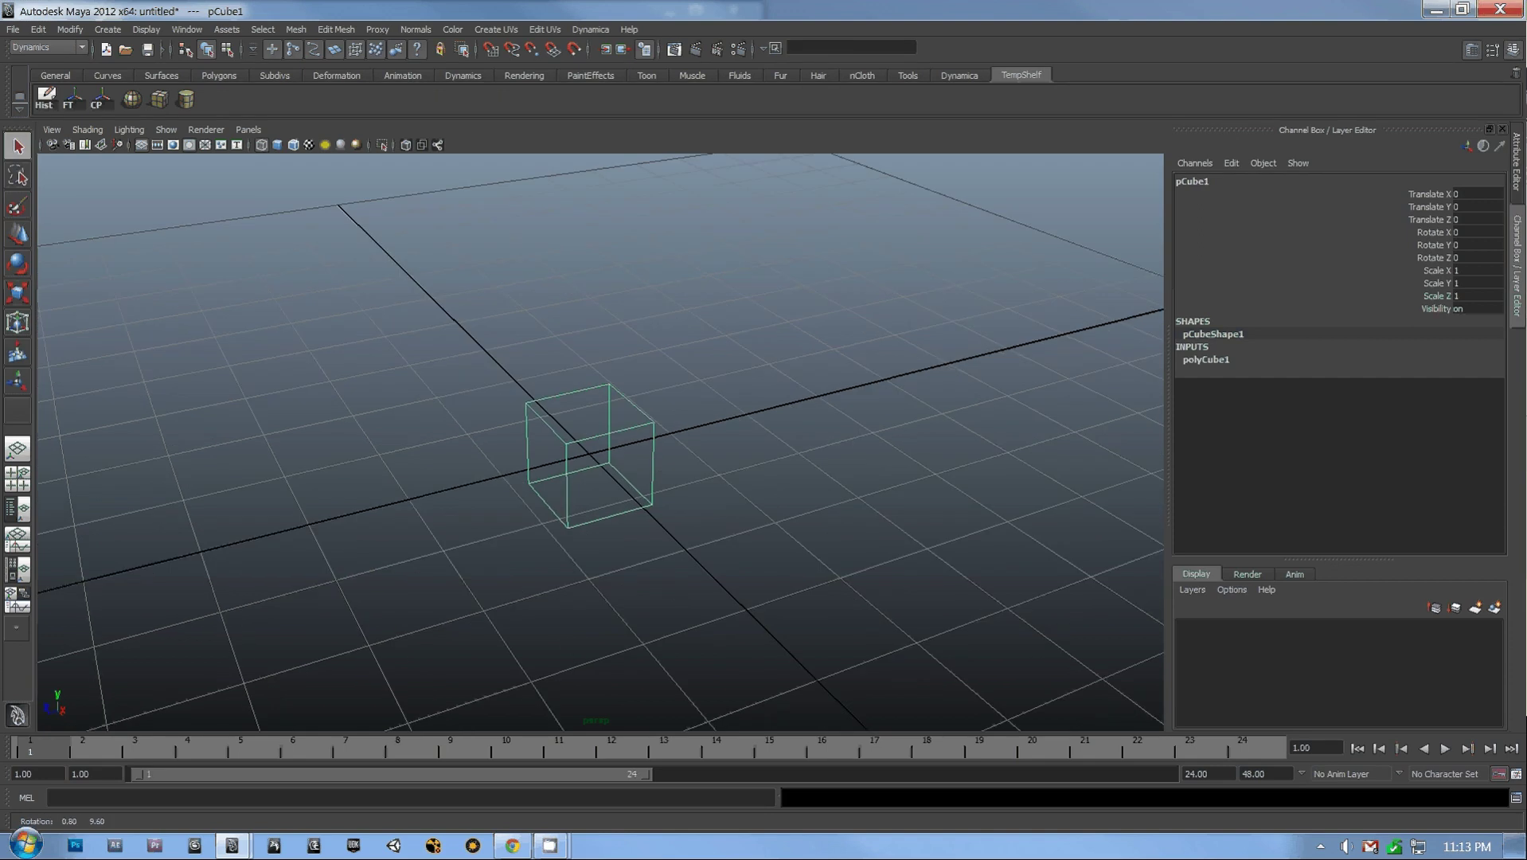
{"action": "right_click_drag", "start_coordinate": [593, 450], "coordinate": [629, 450], "text": "alt"}
{"action": "middle_click_drag", "start_coordinate": [629, 450], "coordinate": [669, 514], "text": "alt"}
{"action": "right_click_drag", "start_coordinate": [669, 513], "coordinate": [610, 509], "text": "alt"}
{"action": "left_click_drag", "start_coordinate": [609, 510], "coordinate": [611, 522], "text": "alt"}
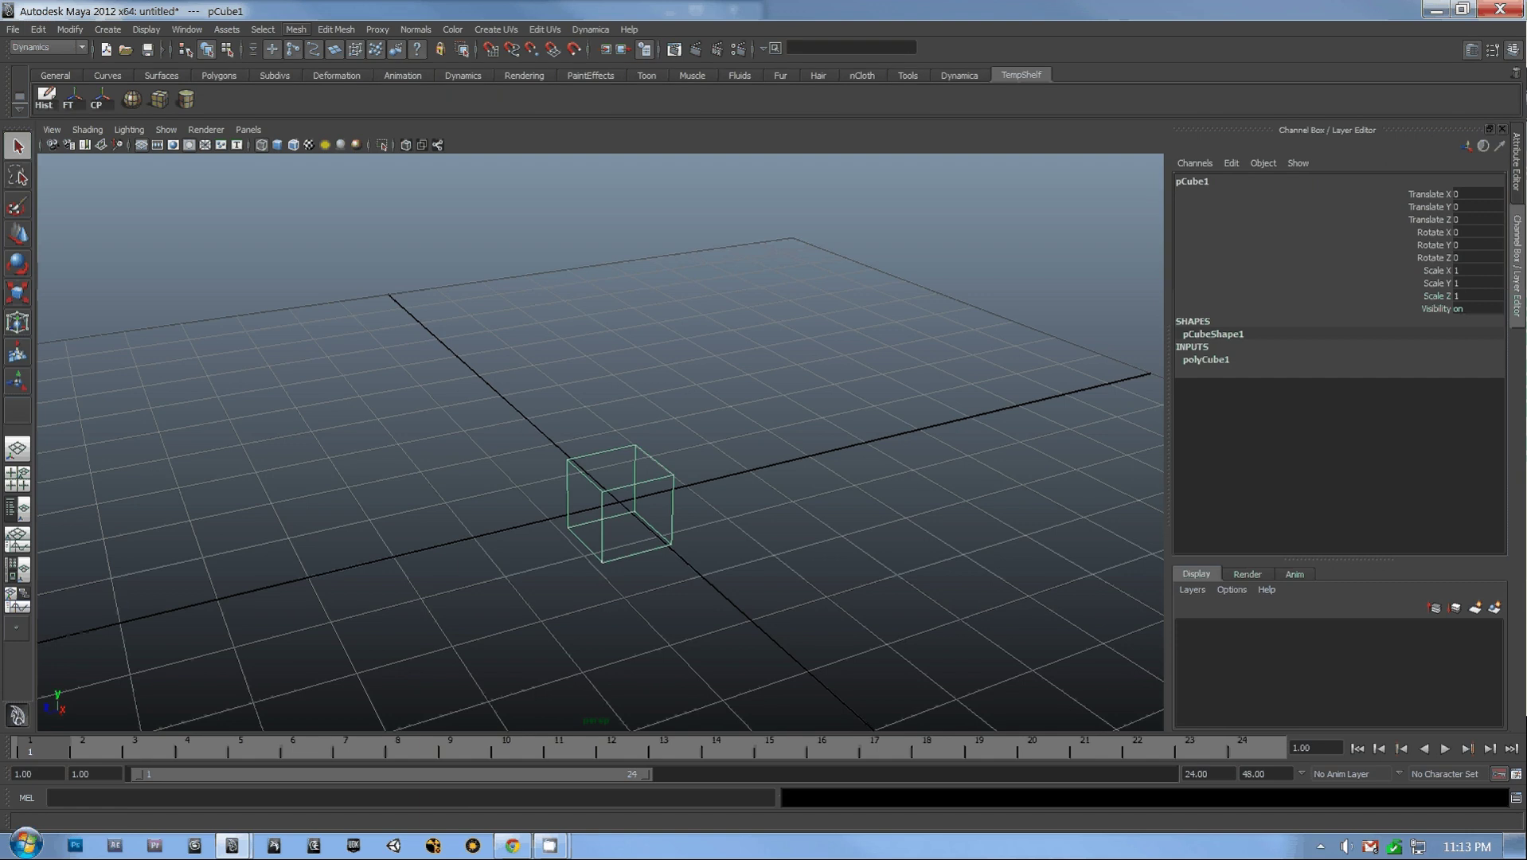
Step: Examine the available menu commands and the General, Tools and TempShelf shelves
{"action": "left_click", "coordinate": [263, 30]}
{"action": "left_click", "coordinate": [262, 29]}
{"action": "left_click", "coordinate": [263, 29]}
{"action": "mouse_move", "coordinate": [415, 30]}
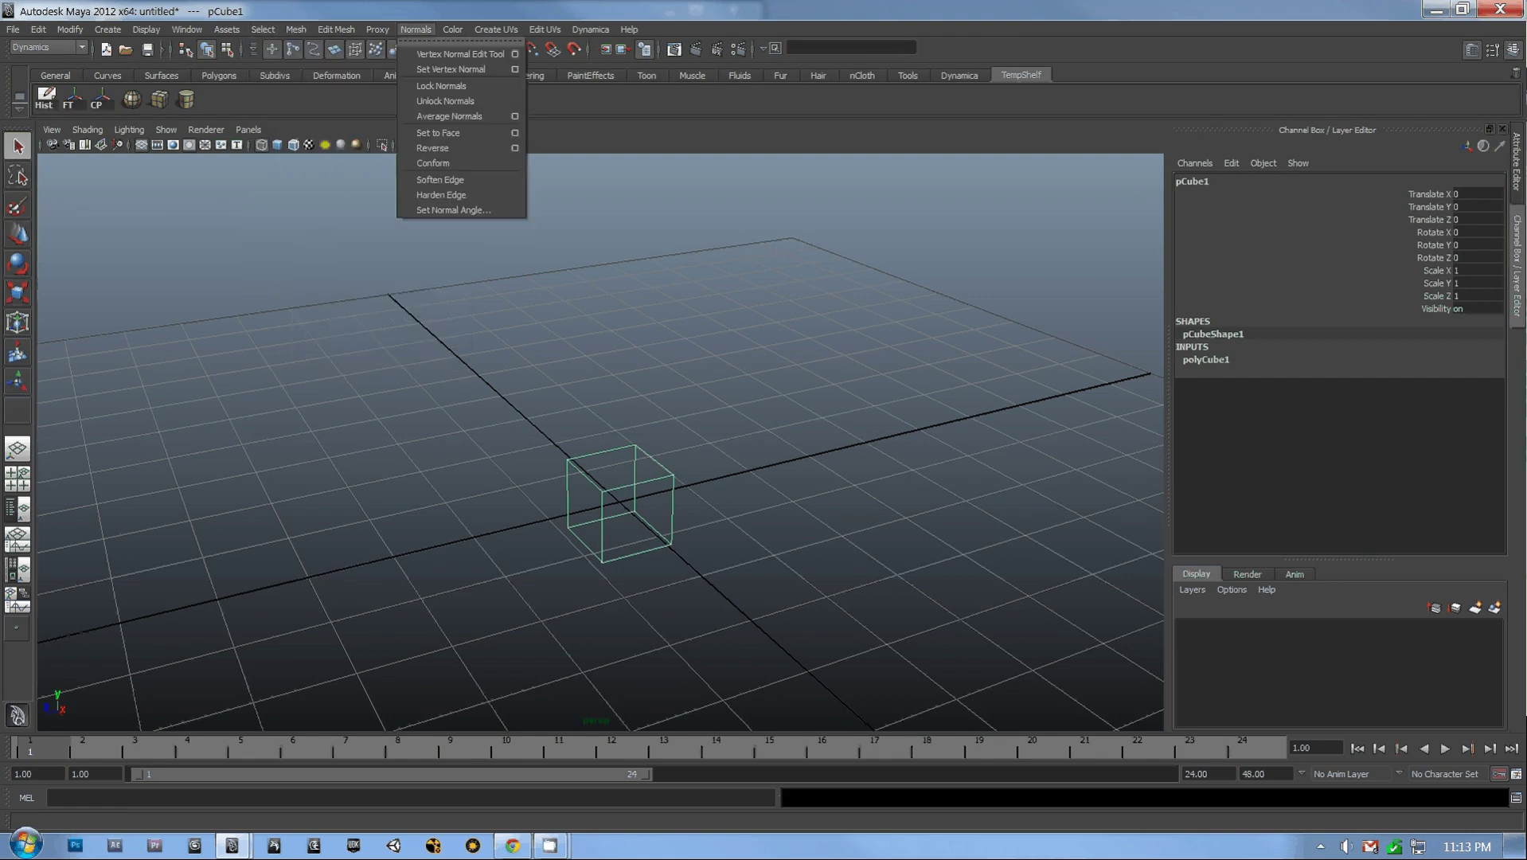
{"action": "left_click", "coordinate": [263, 29]}
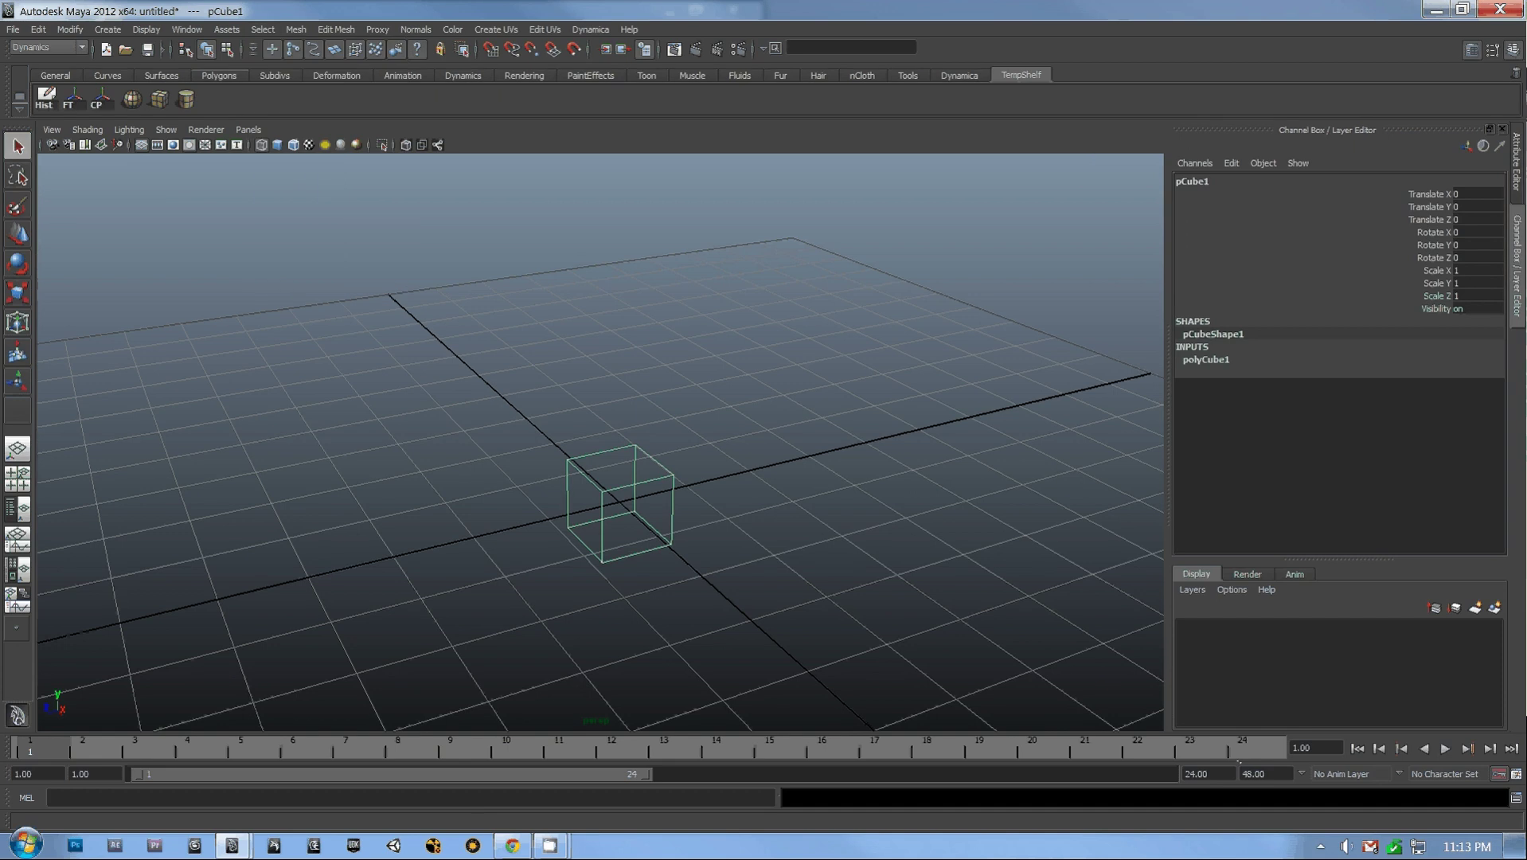
{"action": "left_click", "coordinate": [219, 75]}
{"action": "left_click", "coordinate": [55, 75]}
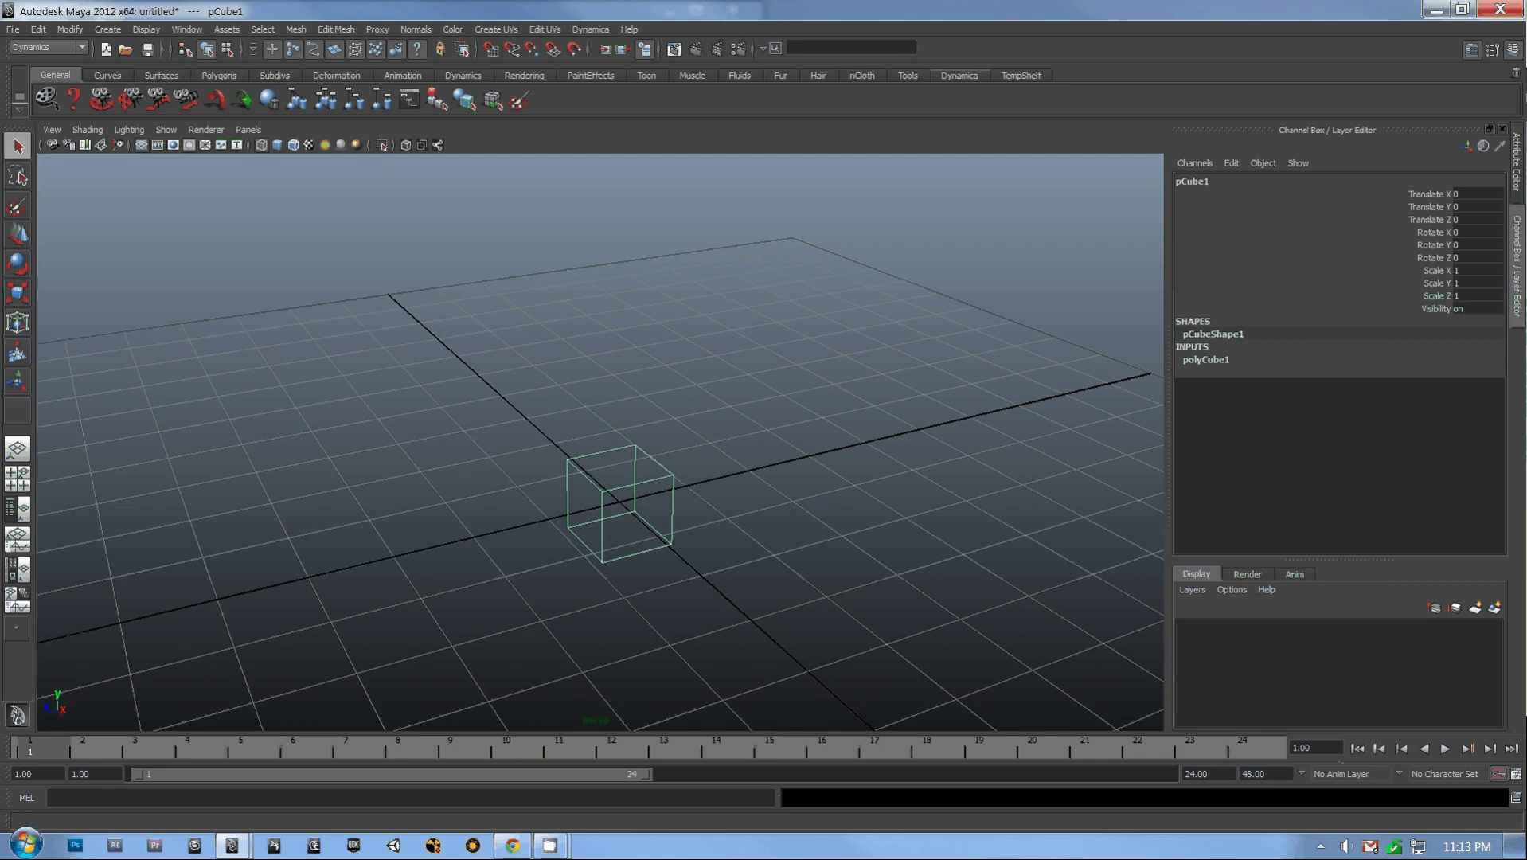
{"action": "left_click", "coordinate": [907, 75]}
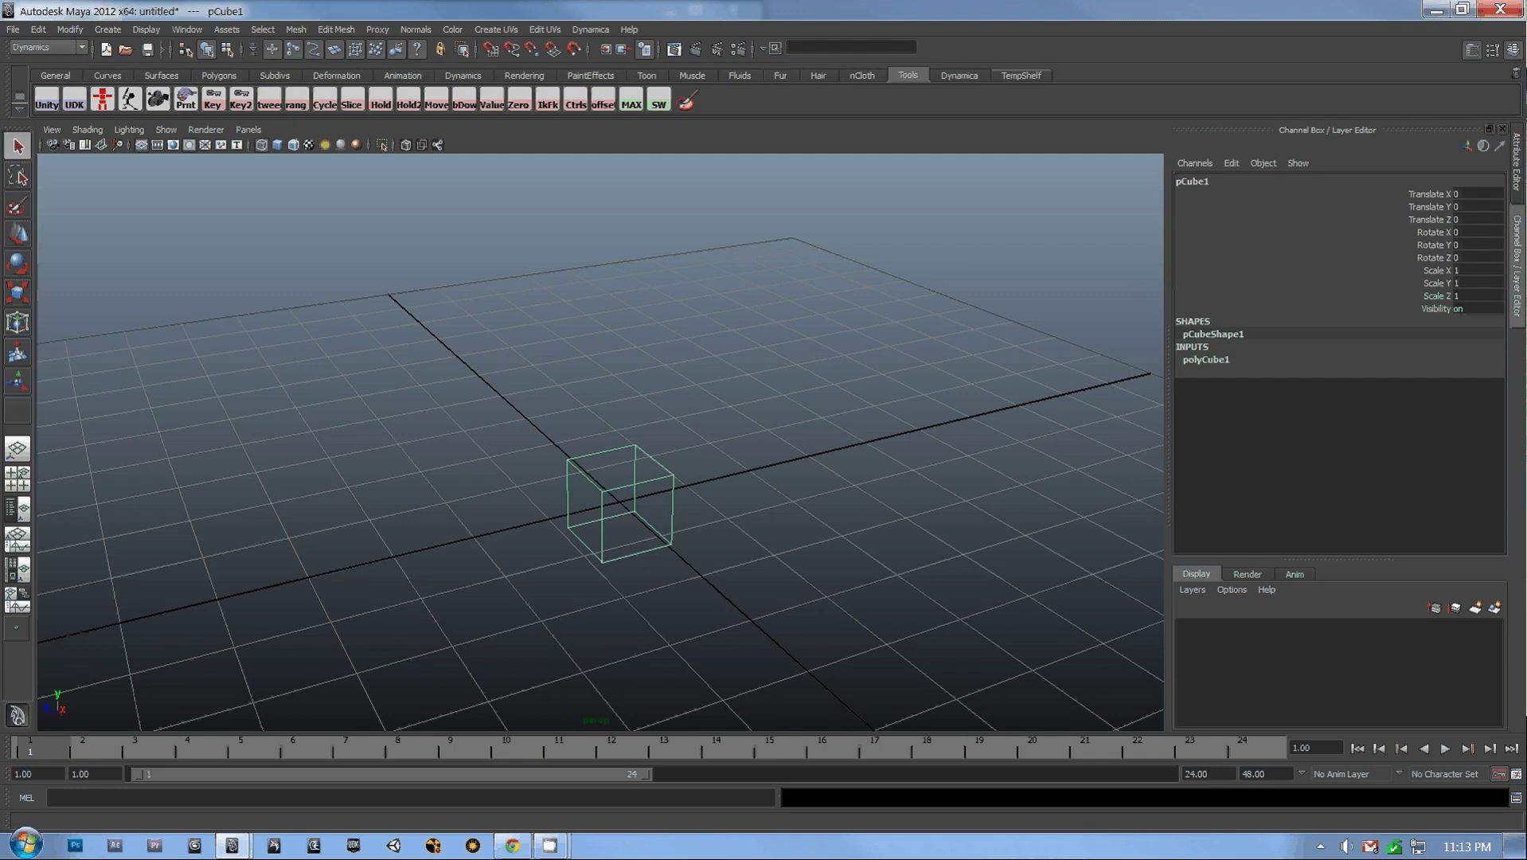
{"action": "left_click", "coordinate": [1021, 75]}
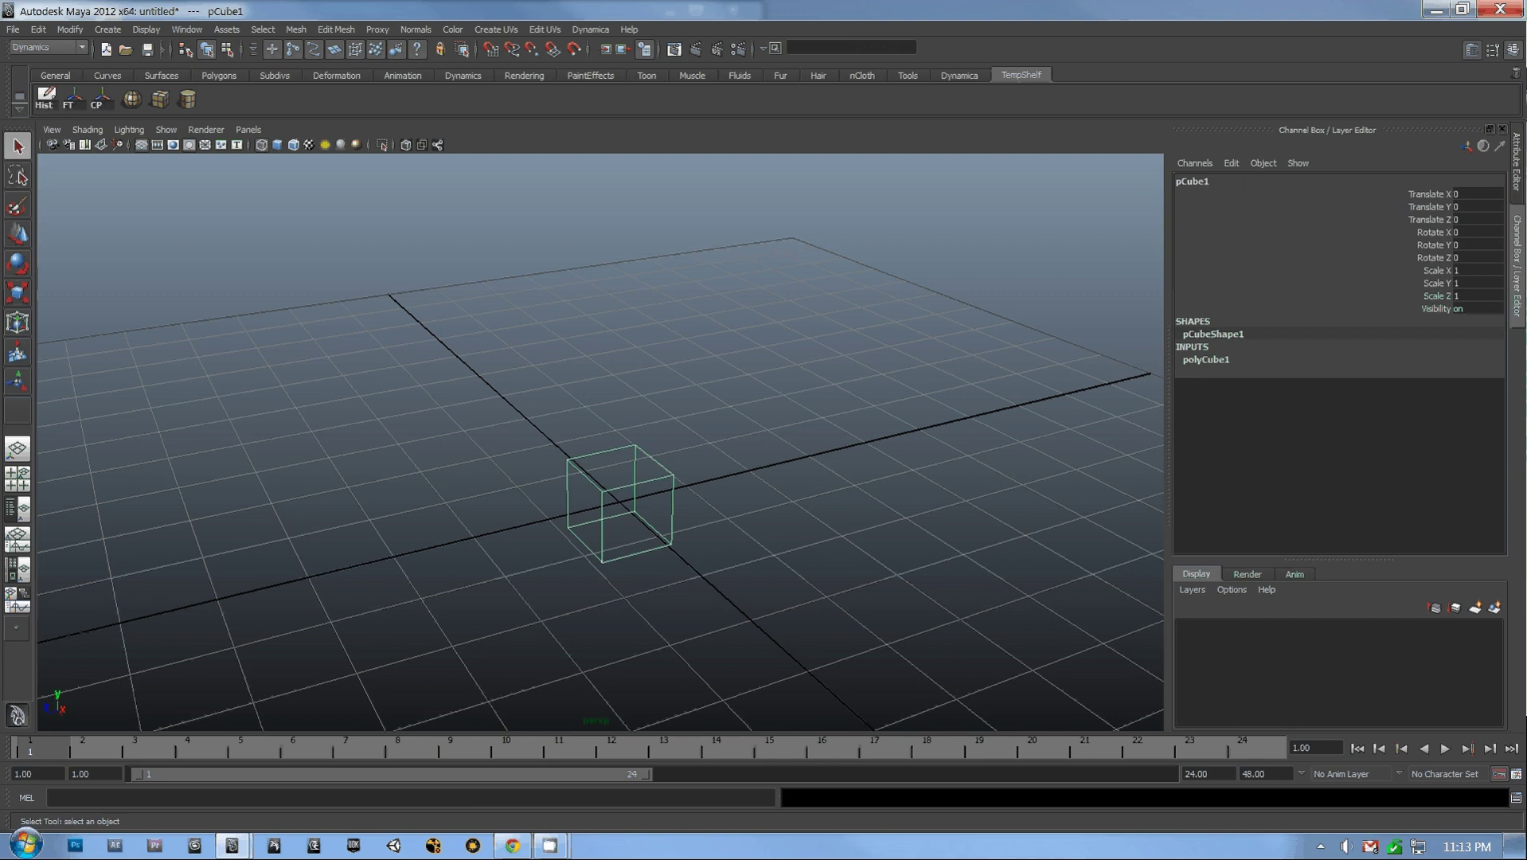
Step: Move the cube along Z to about -5.08 and raise it along Y to about 2.67
{"action": "key", "text": "w"}
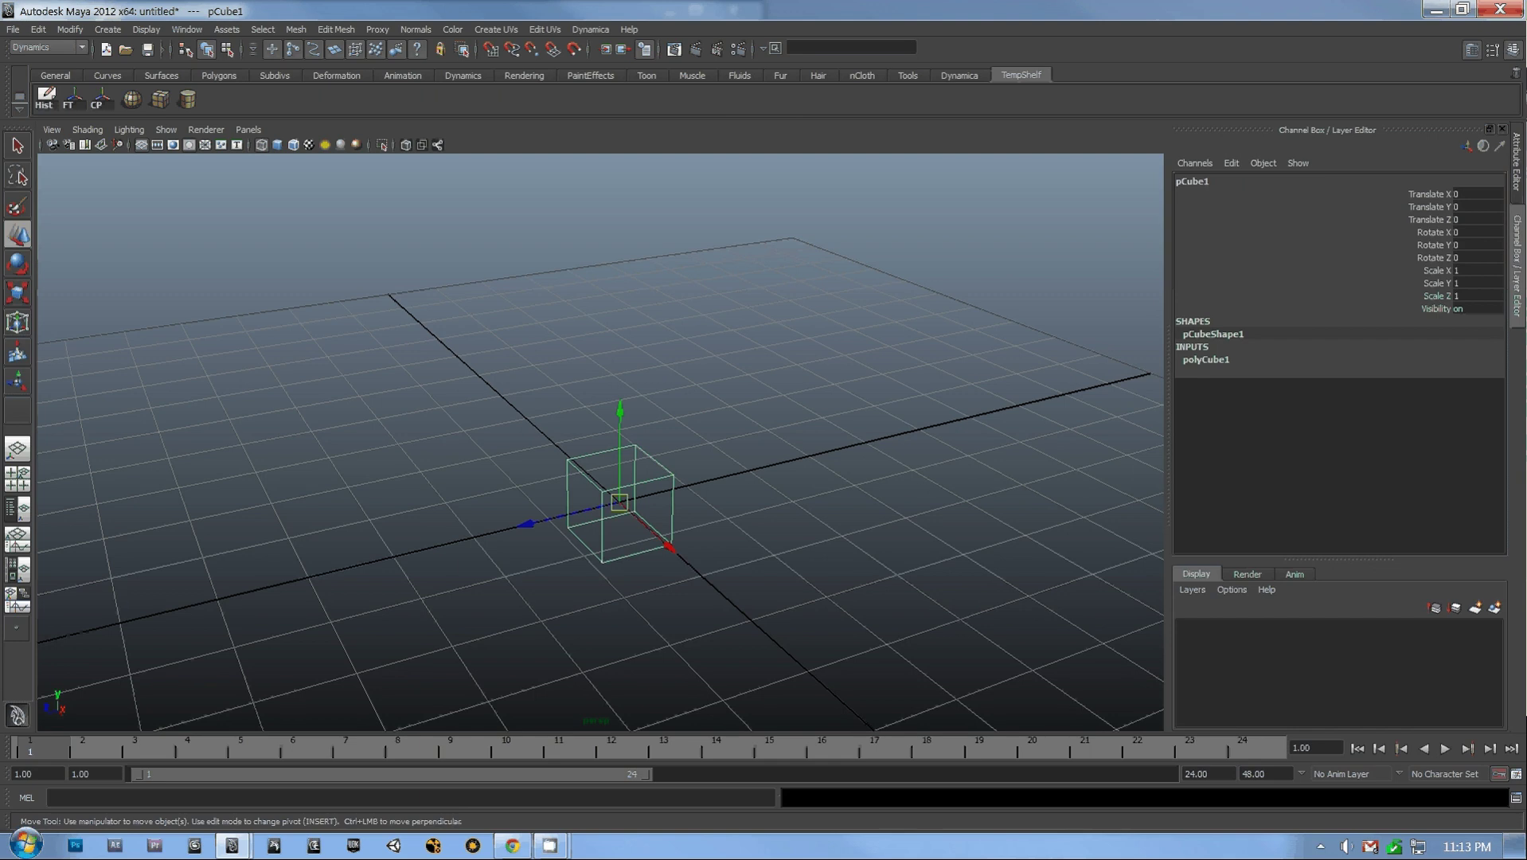
{"action": "left_click_drag", "start_coordinate": [541, 520], "coordinate": [852, 444]}
{"action": "left_click_drag", "start_coordinate": [936, 334], "coordinate": [960, 157]}
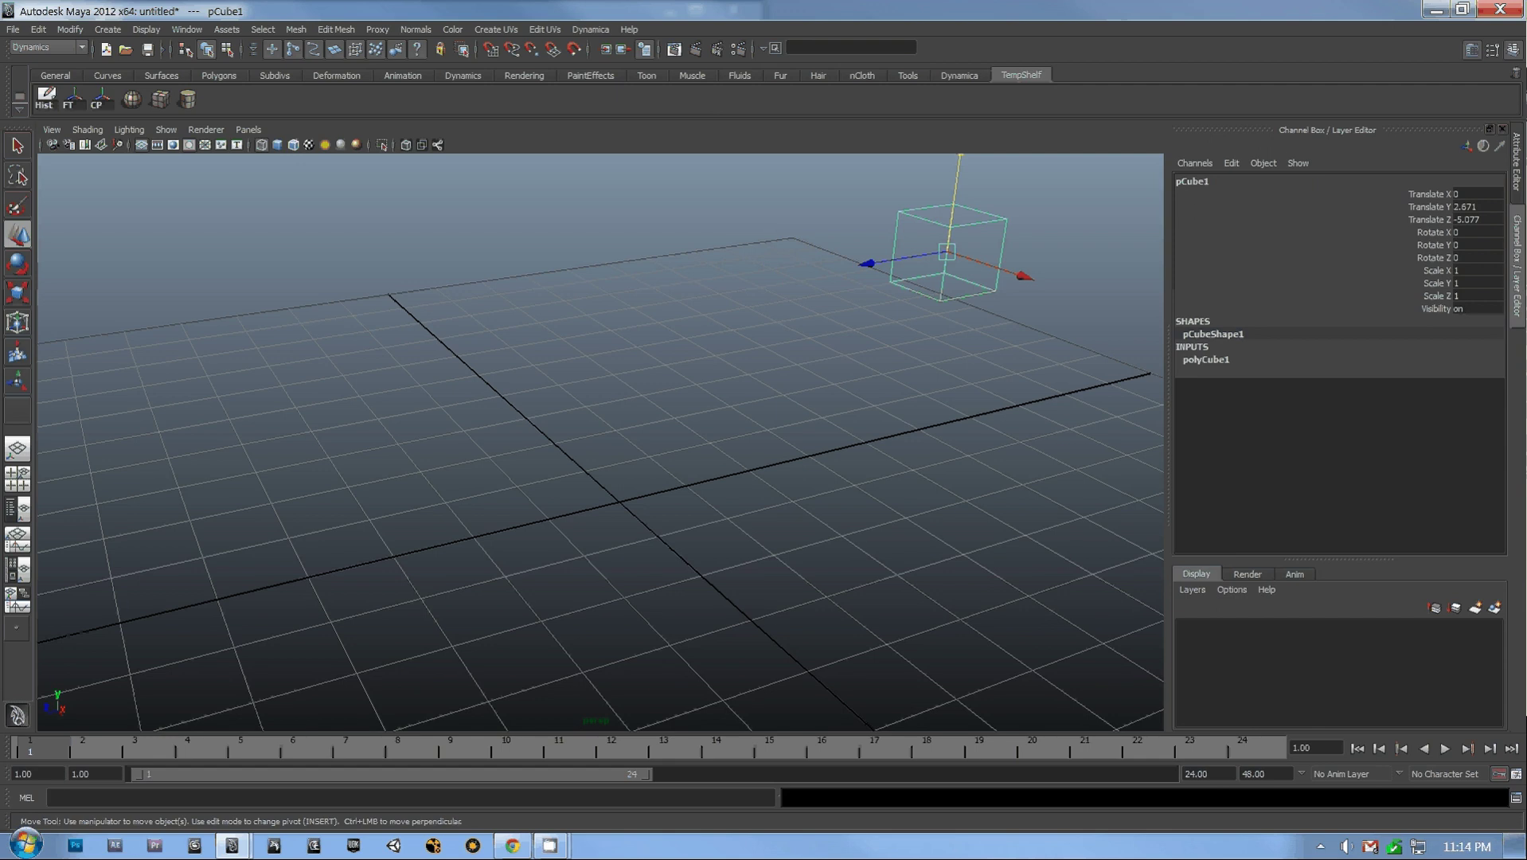
Step: Set the cube's pivot at its base with the pivot offset reset, and use Reset Object to return the cube to the origin
{"action": "left_click", "coordinate": [751, 345]}
{"action": "left_click_drag", "start_coordinate": [751, 344], "coordinate": [785, 341]}
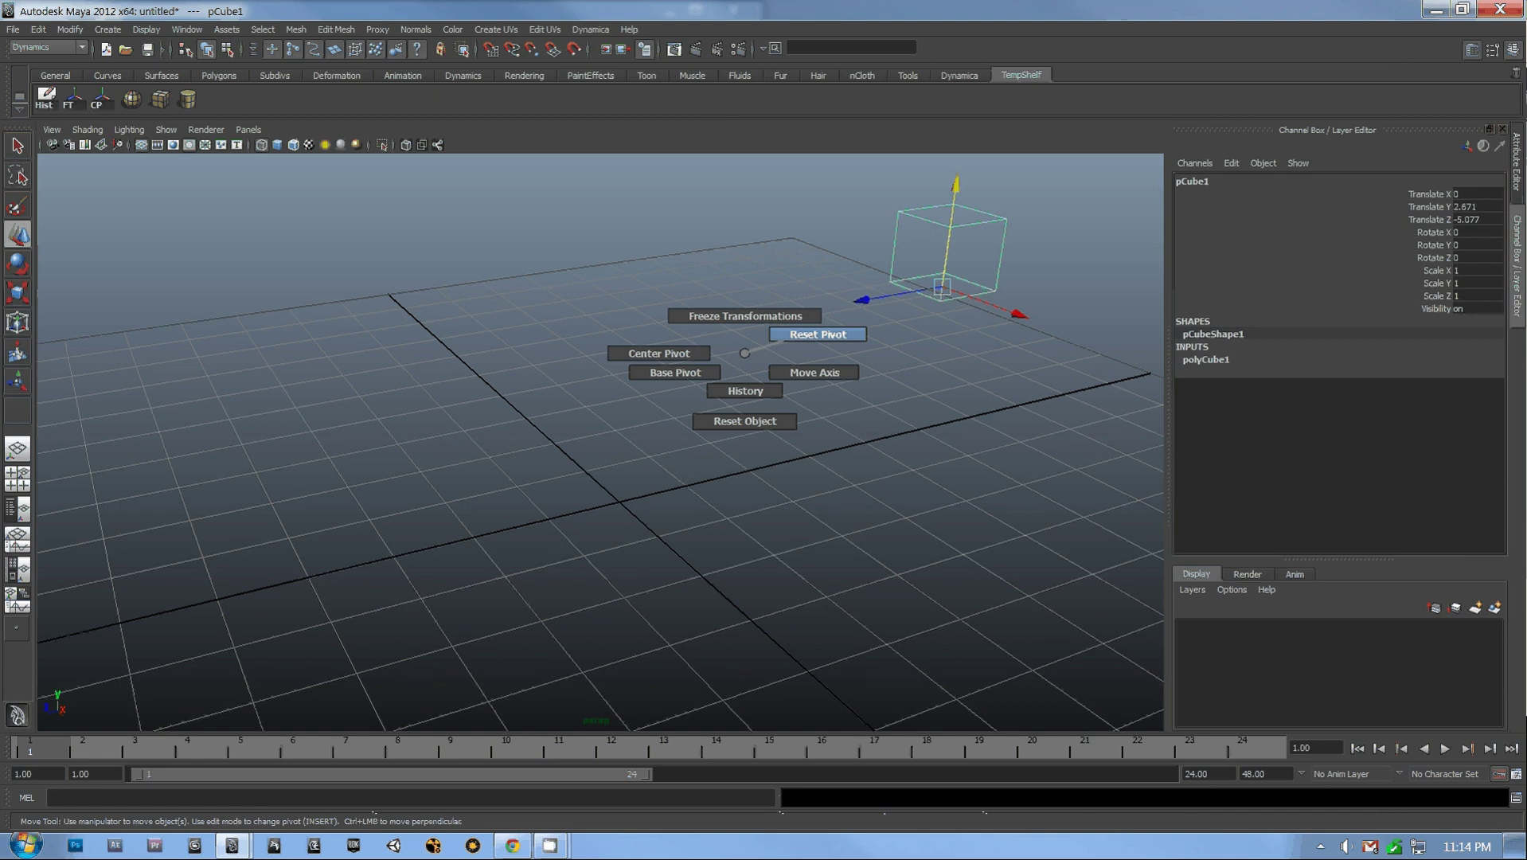
{"action": "left_click_drag", "start_coordinate": [768, 341], "coordinate": [769, 340]}
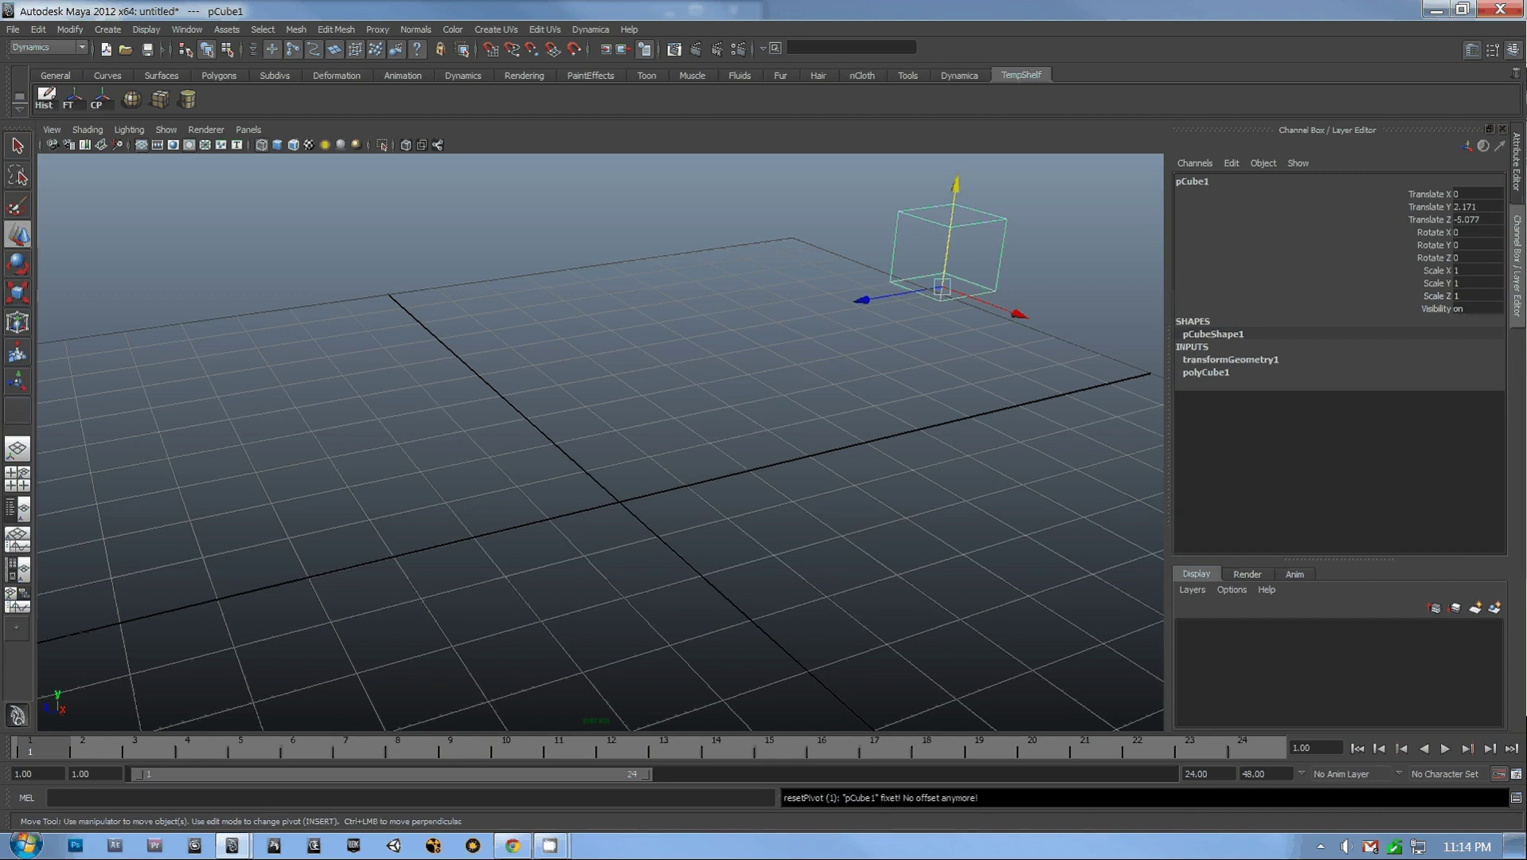
{"action": "left_click", "coordinate": [734, 384]}
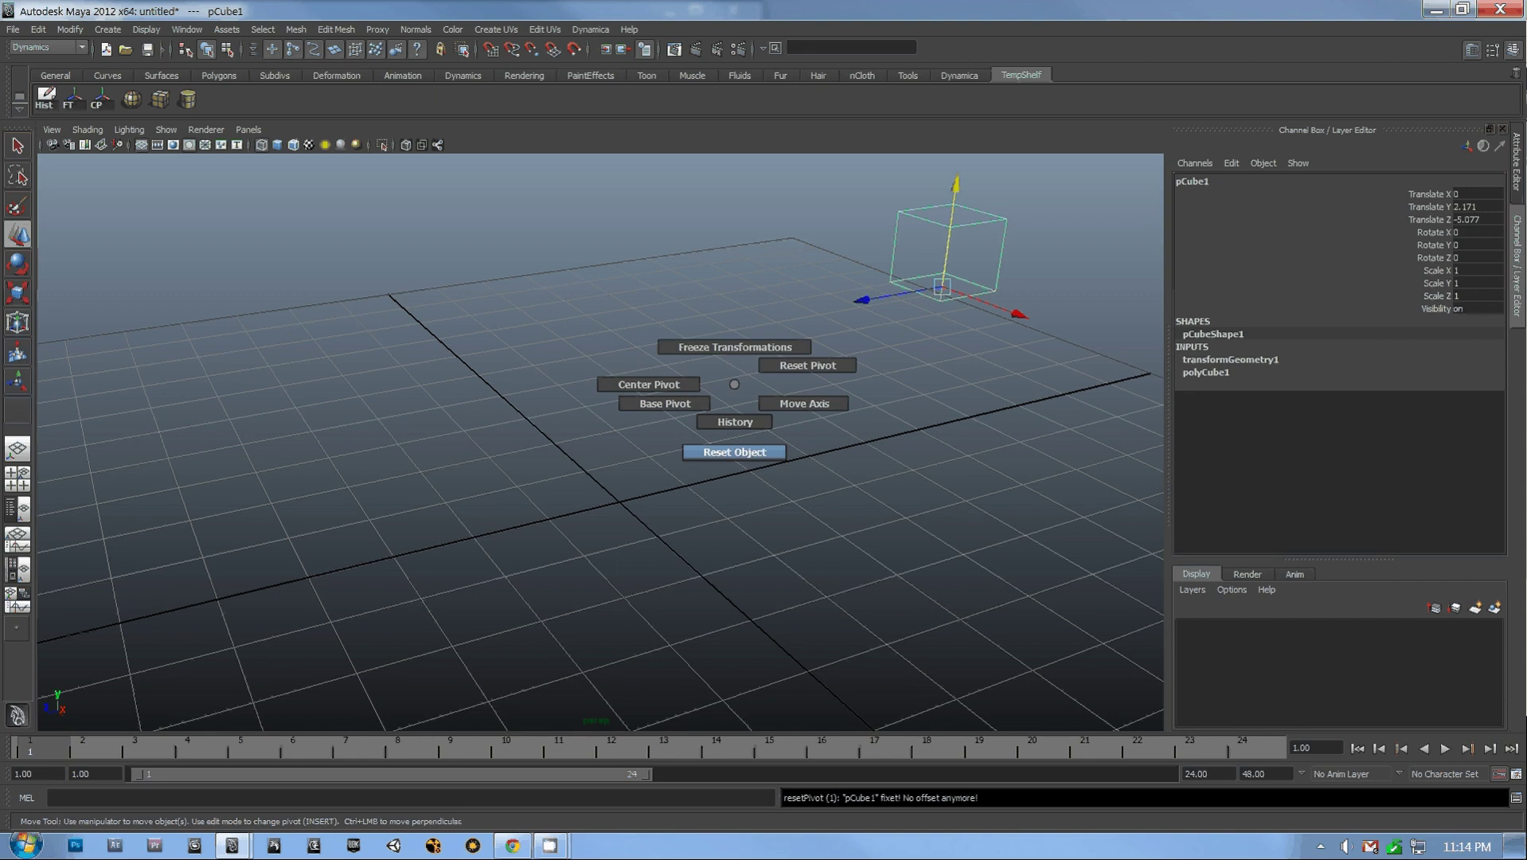
{"action": "left_click", "coordinate": [734, 452]}
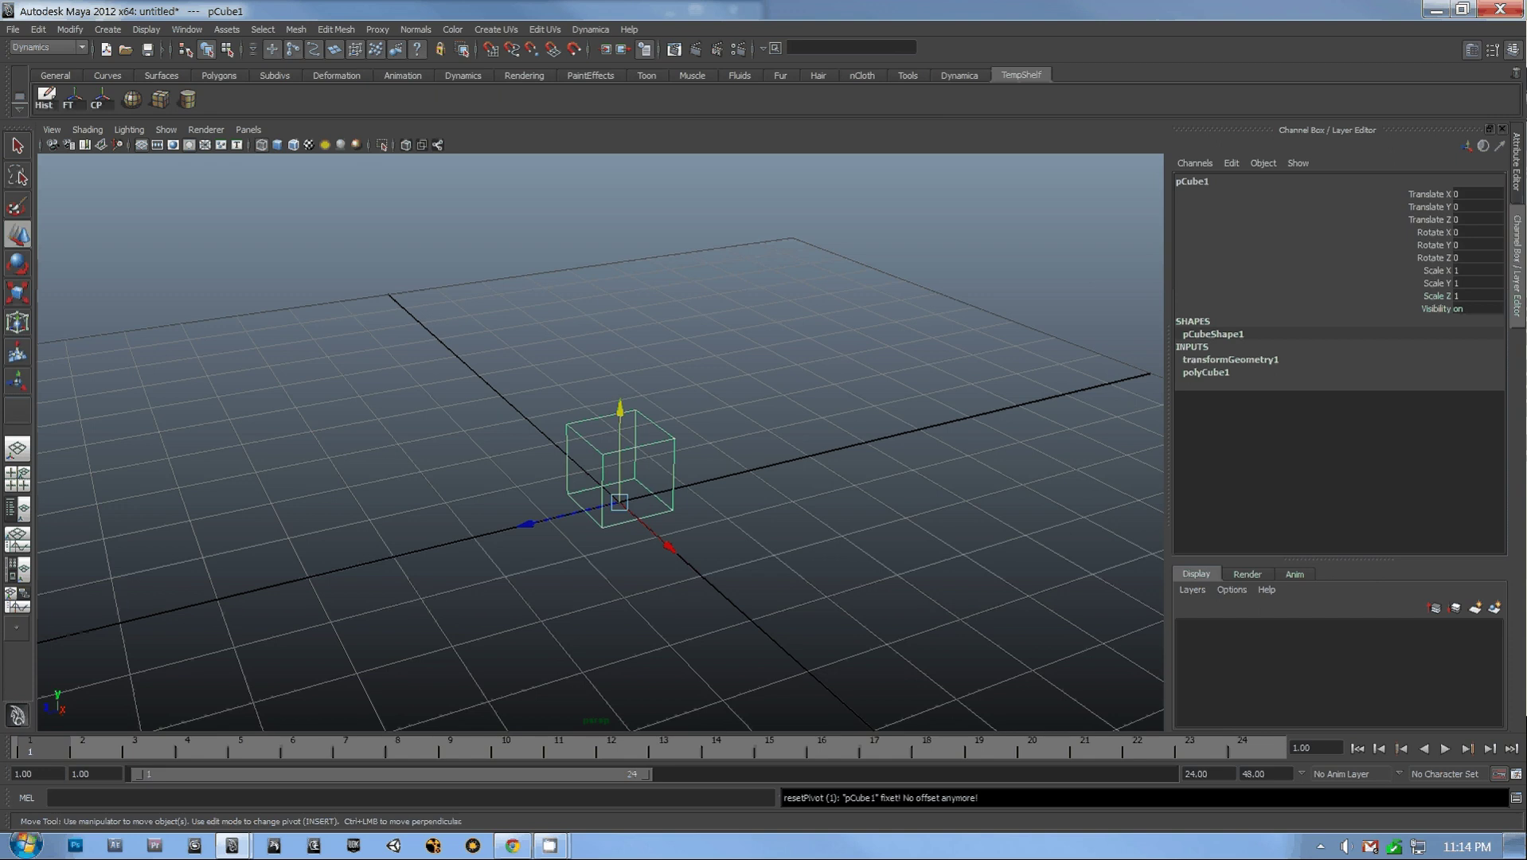
{"action": "left_click_drag", "start_coordinate": [734, 452], "coordinate": [796, 478], "text": "alt"}
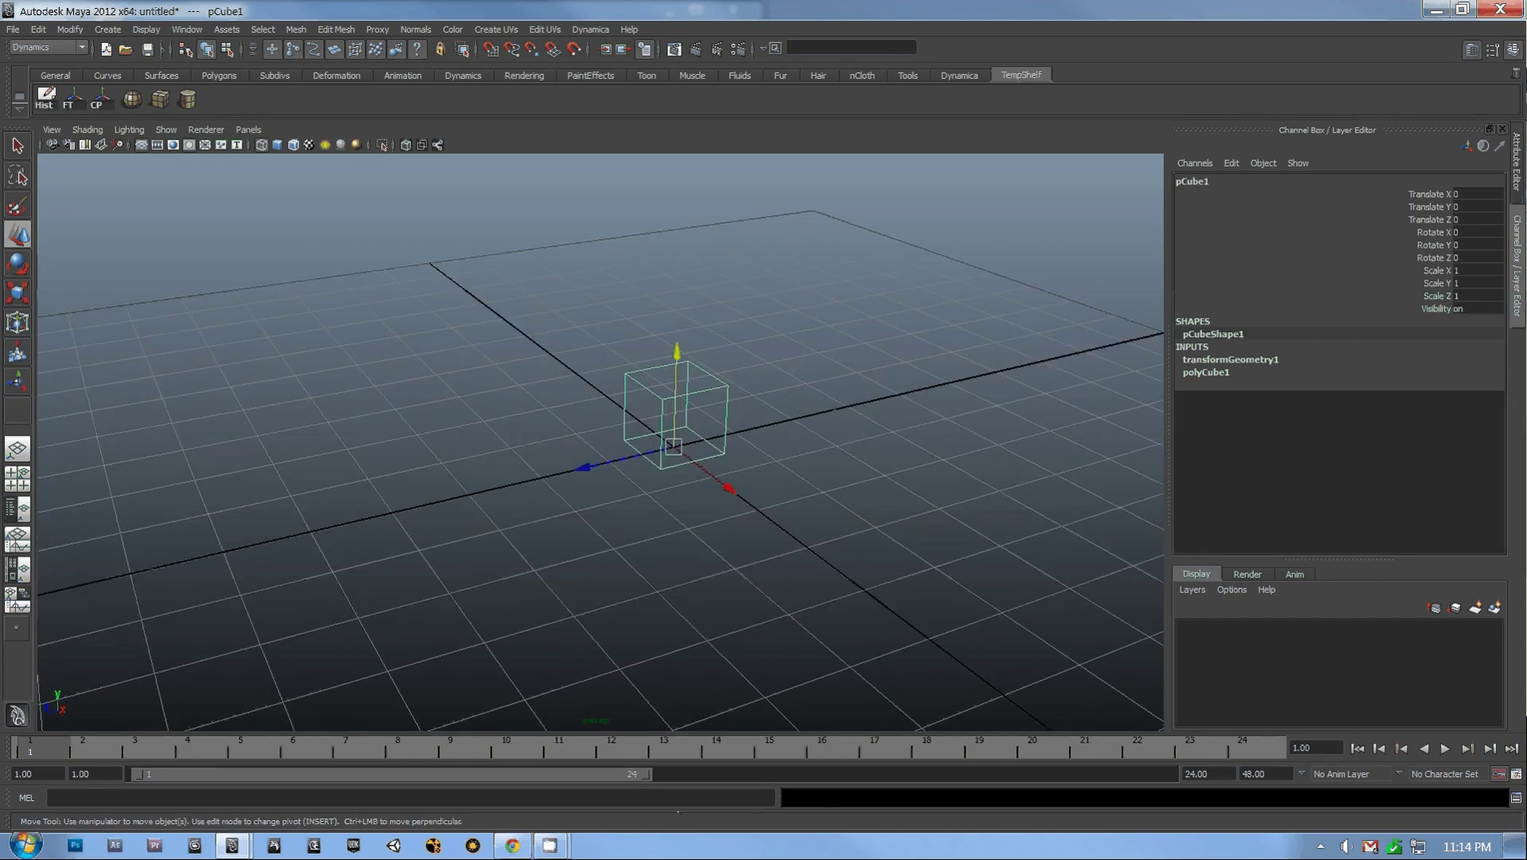
{"action": "mouse_move", "coordinate": [717, 445]}
{"action": "right_mouse_down", "text": "alt"}
{"action": "mouse_move", "coordinate": [797, 454]}
{"action": "mouse_move", "coordinate": [716, 447]}
{"action": "right_mouse_up", "text": "alt"}
{"action": "middle_click_drag", "start_coordinate": [717, 447], "coordinate": [720, 514], "text": "alt"}
{"action": "left_click_drag", "start_coordinate": [512, 390], "coordinate": [557, 406]}
{"action": "right_click_drag", "start_coordinate": [557, 407], "coordinate": [510, 406], "text": "alt"}
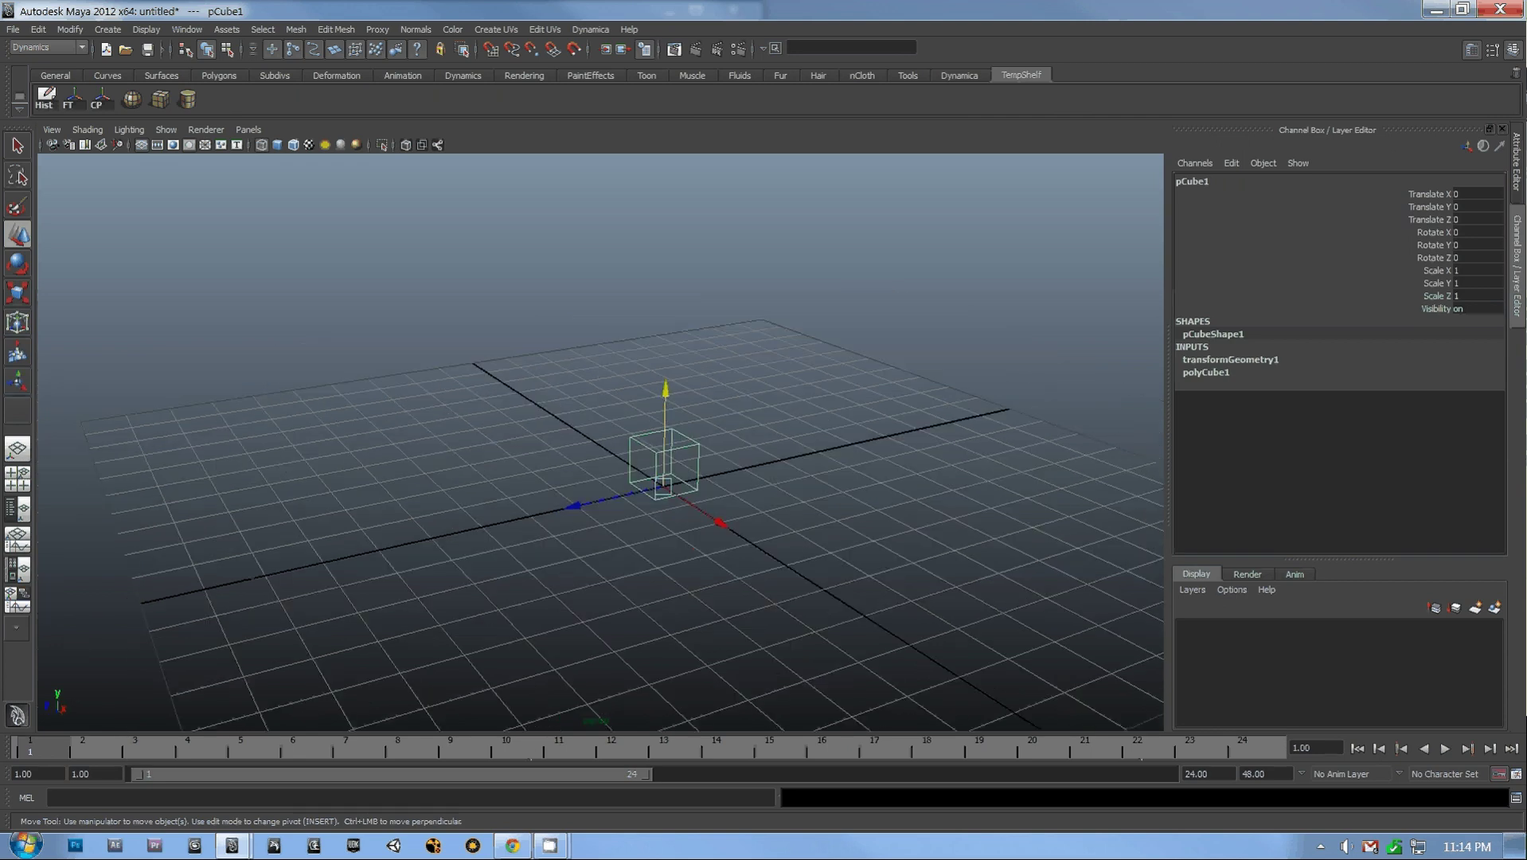
{"action": "left_click_drag", "start_coordinate": [518, 406], "coordinate": [508, 406], "text": "alt"}
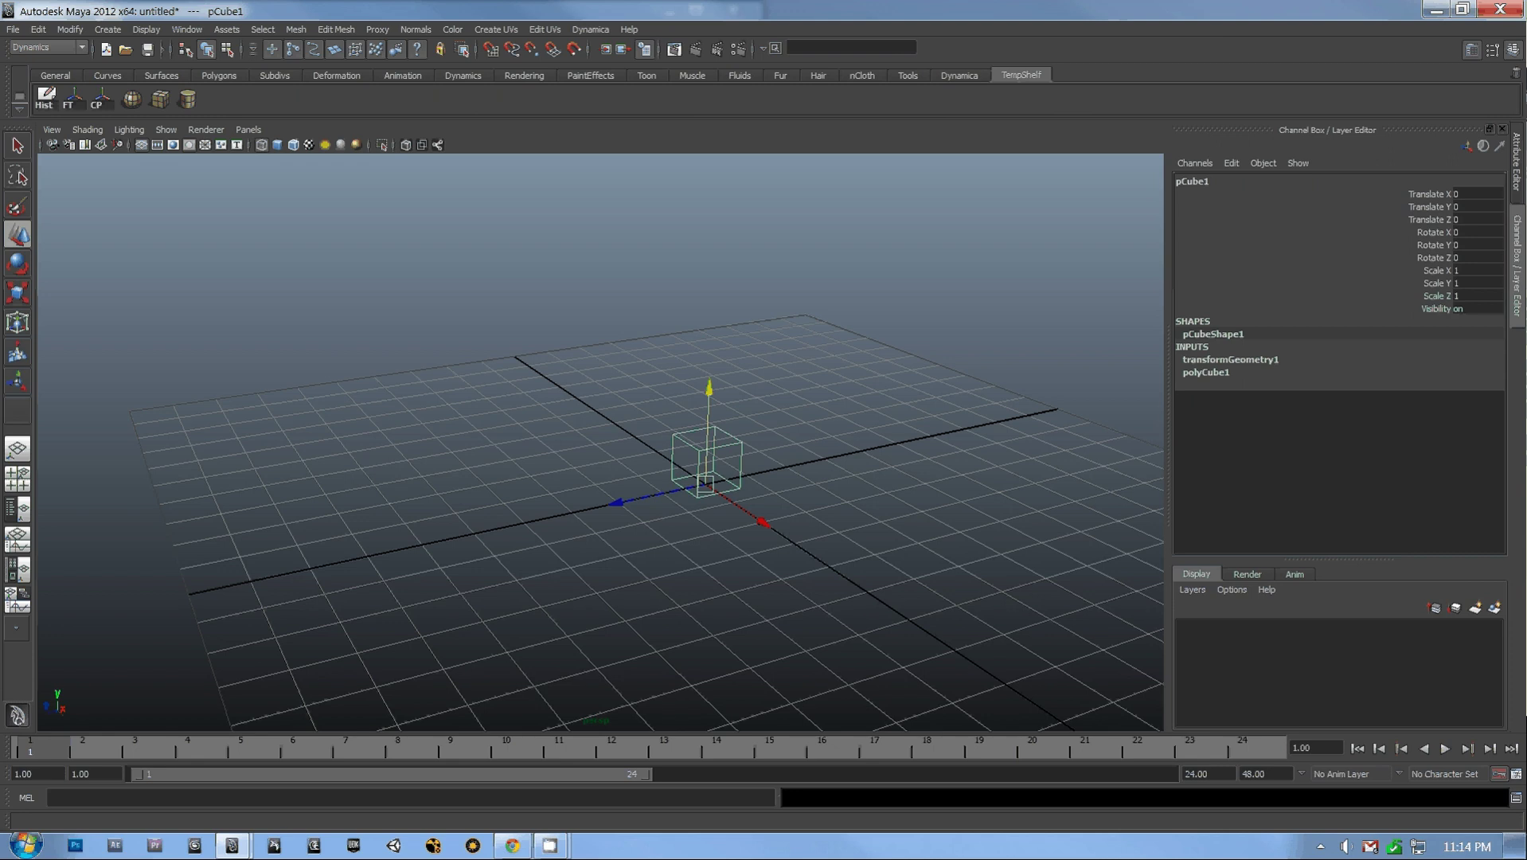
Step: Open the Marking Menu Editor and place its window beside the cube
{"action": "left_click", "coordinate": [187, 29]}
{"action": "mouse_move", "coordinate": [227, 115]}
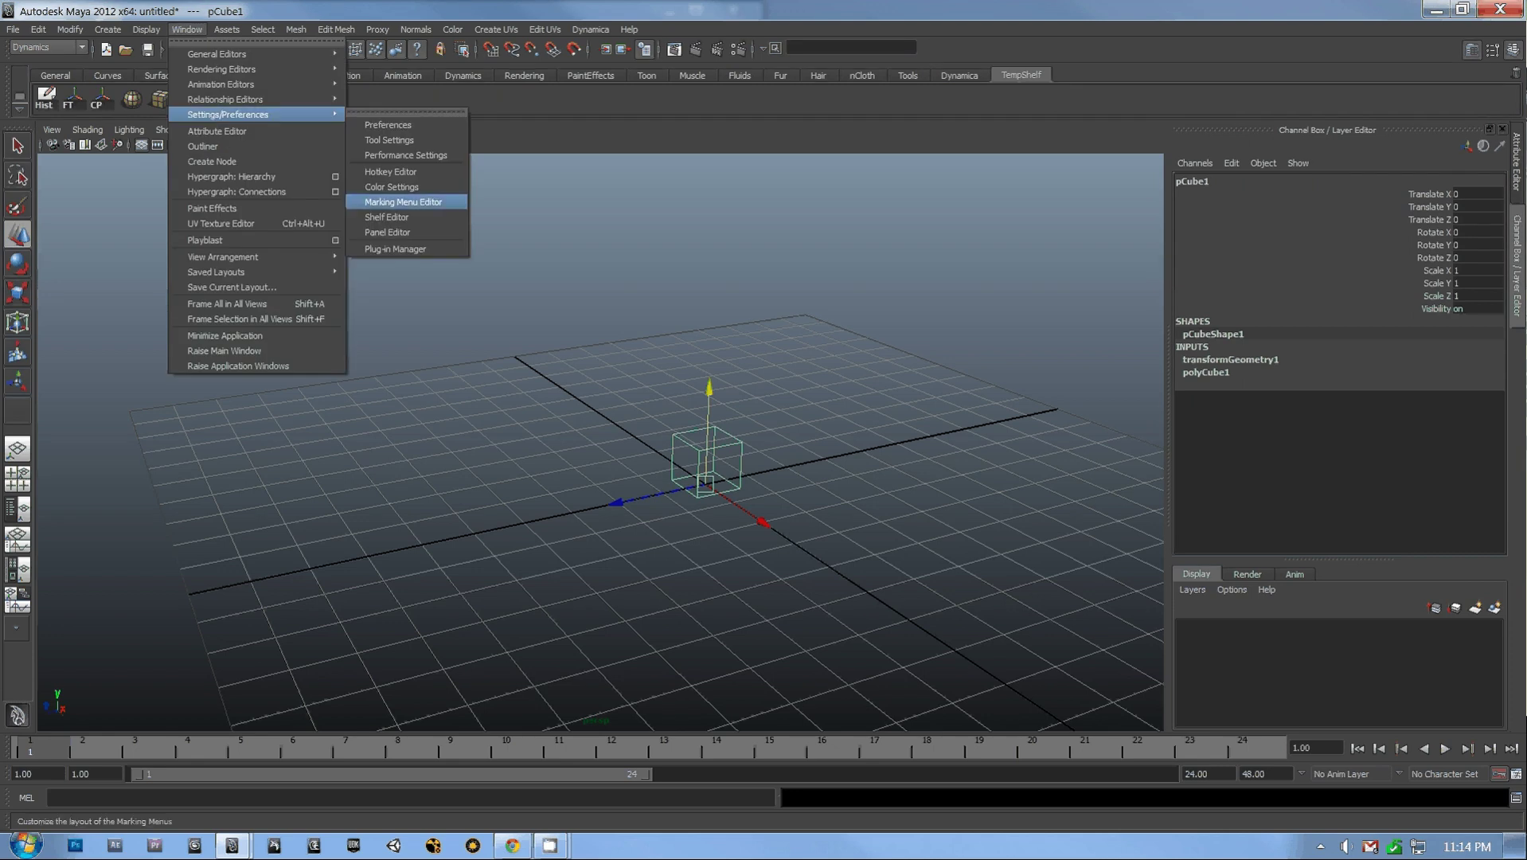
{"action": "left_click", "coordinate": [403, 201]}
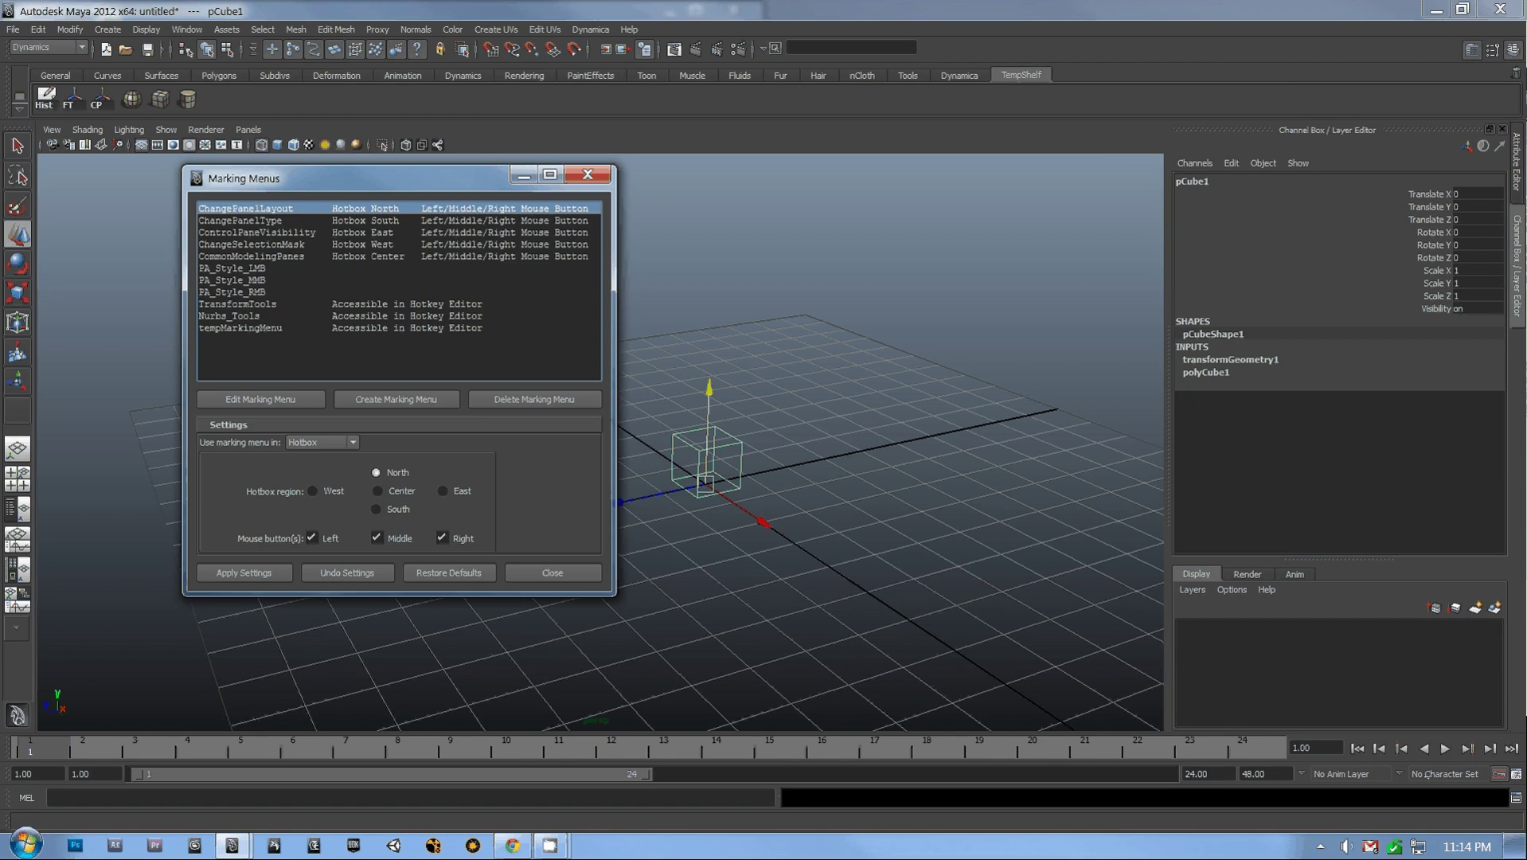
{"action": "left_click_drag", "start_coordinate": [398, 177], "coordinate": [410, 197]}
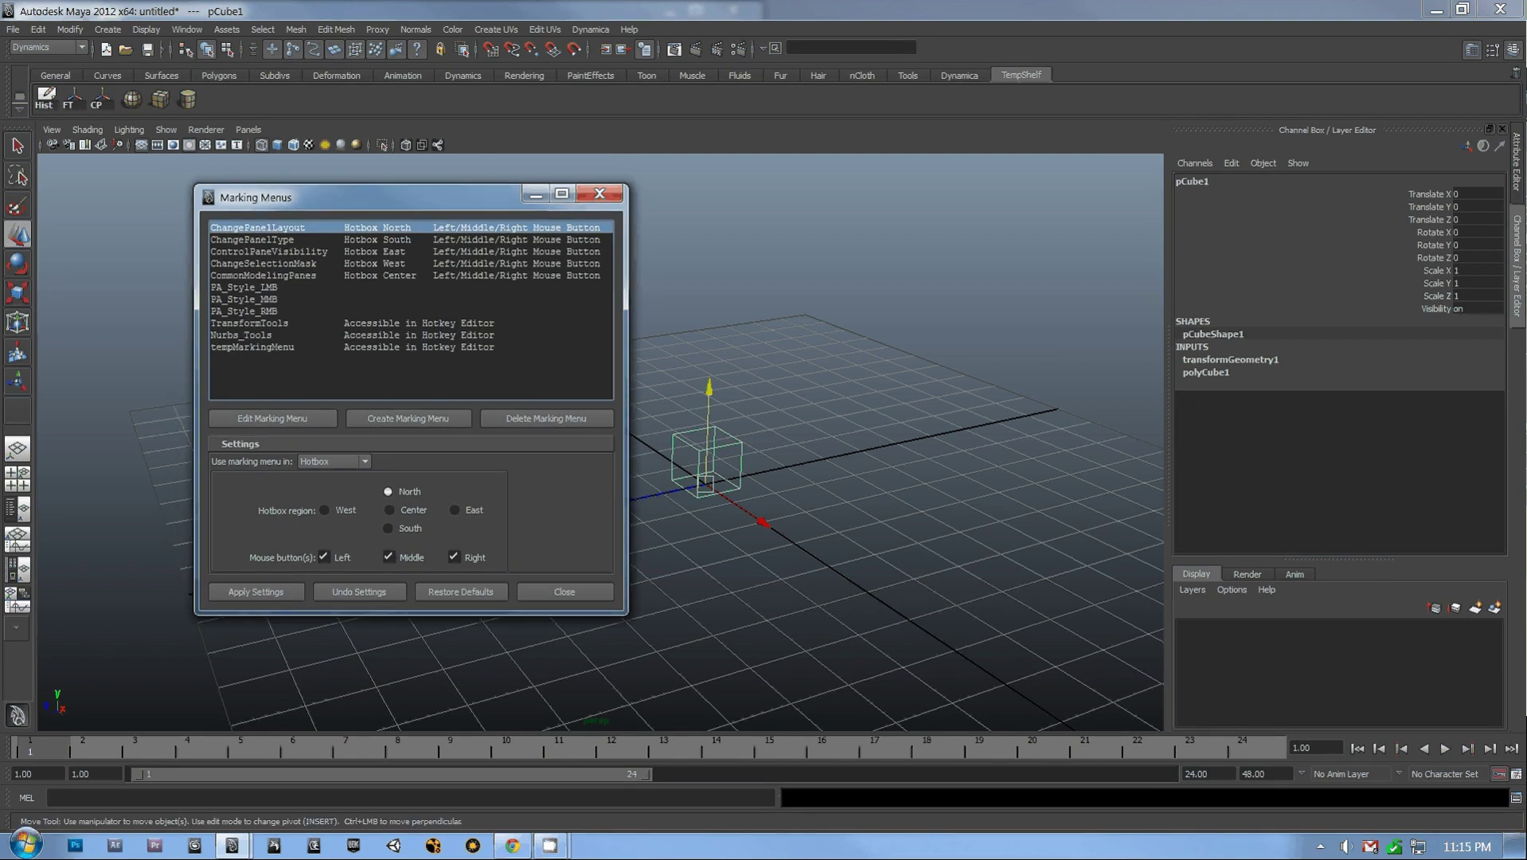
{"action": "left_click_drag", "start_coordinate": [411, 197], "coordinate": [428, 197]}
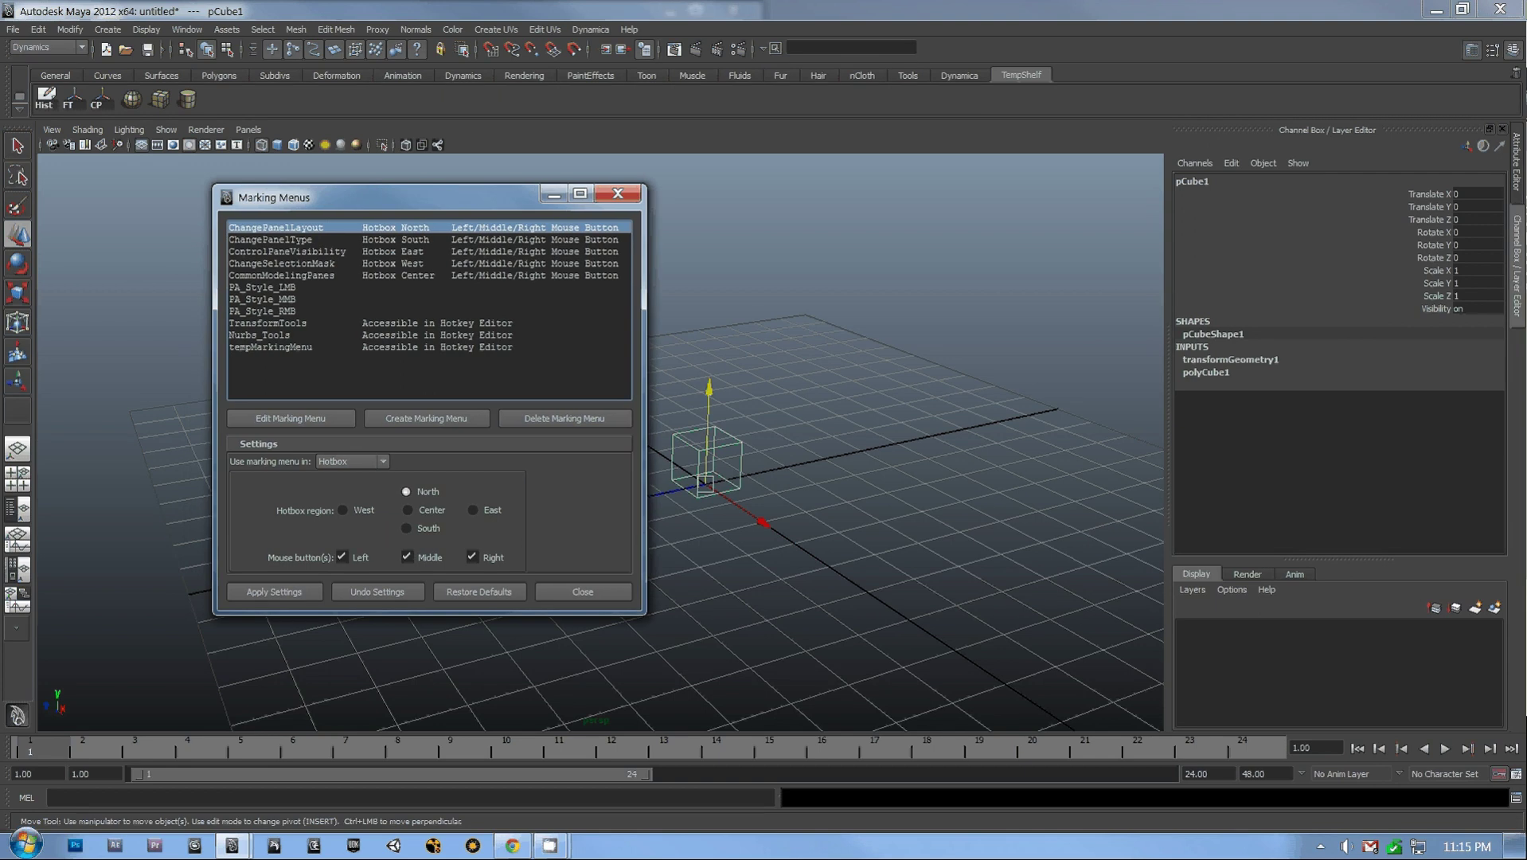
Step: Examine the hotbox marking menus in the list, comparing the hotbox region and mouse buttons assigned to each
{"action": "left_click", "coordinate": [382, 240]}
{"action": "left_click", "coordinate": [382, 264]}
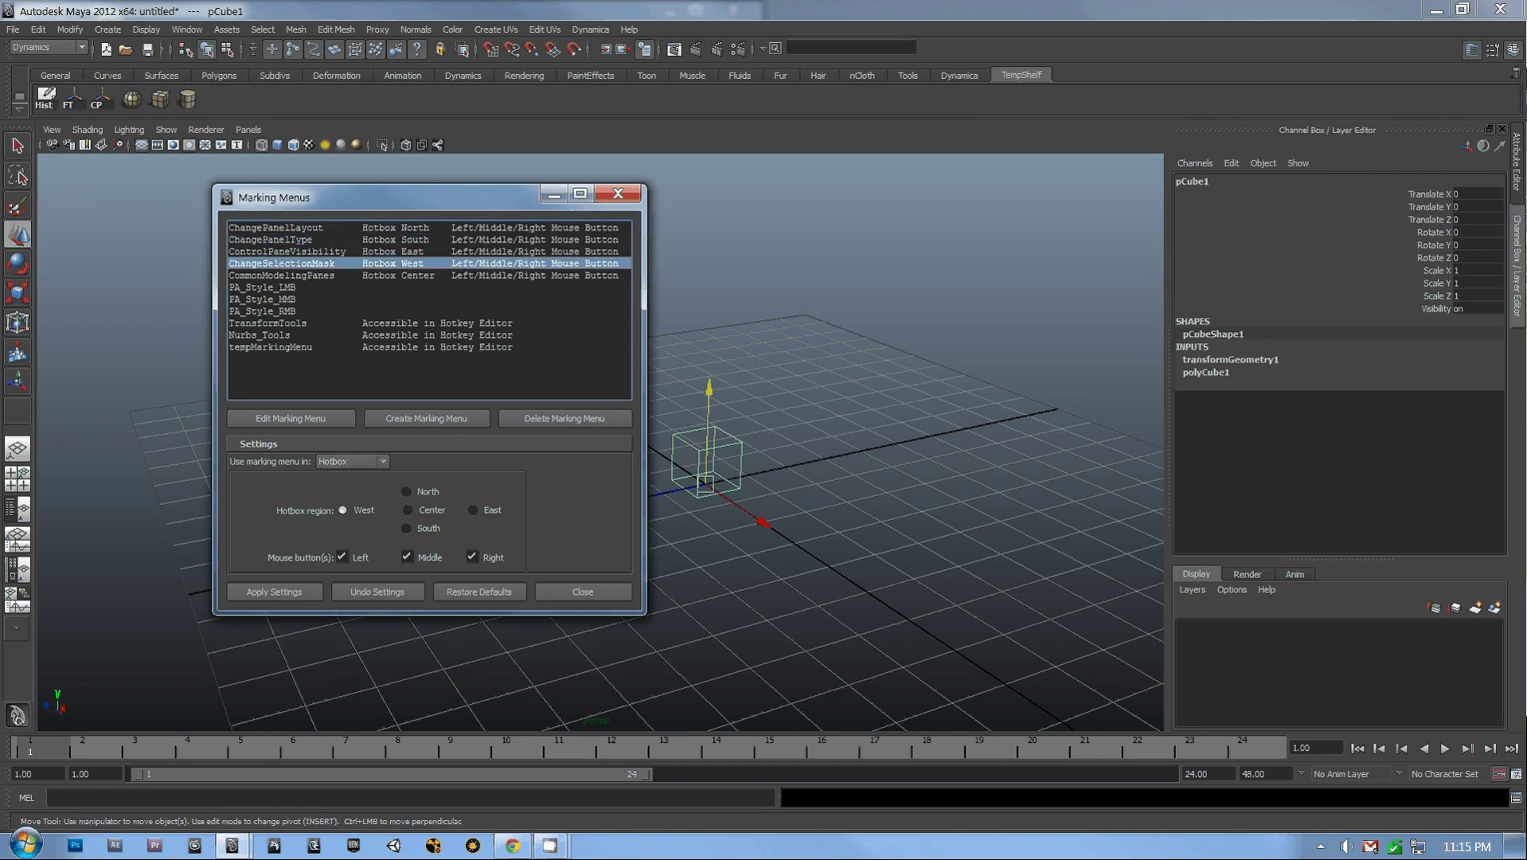
{"action": "key", "text": "Down"}
{"action": "key", "text": "Up"}
{"action": "key", "text": "Up"}
{"action": "key", "text": "Up"}
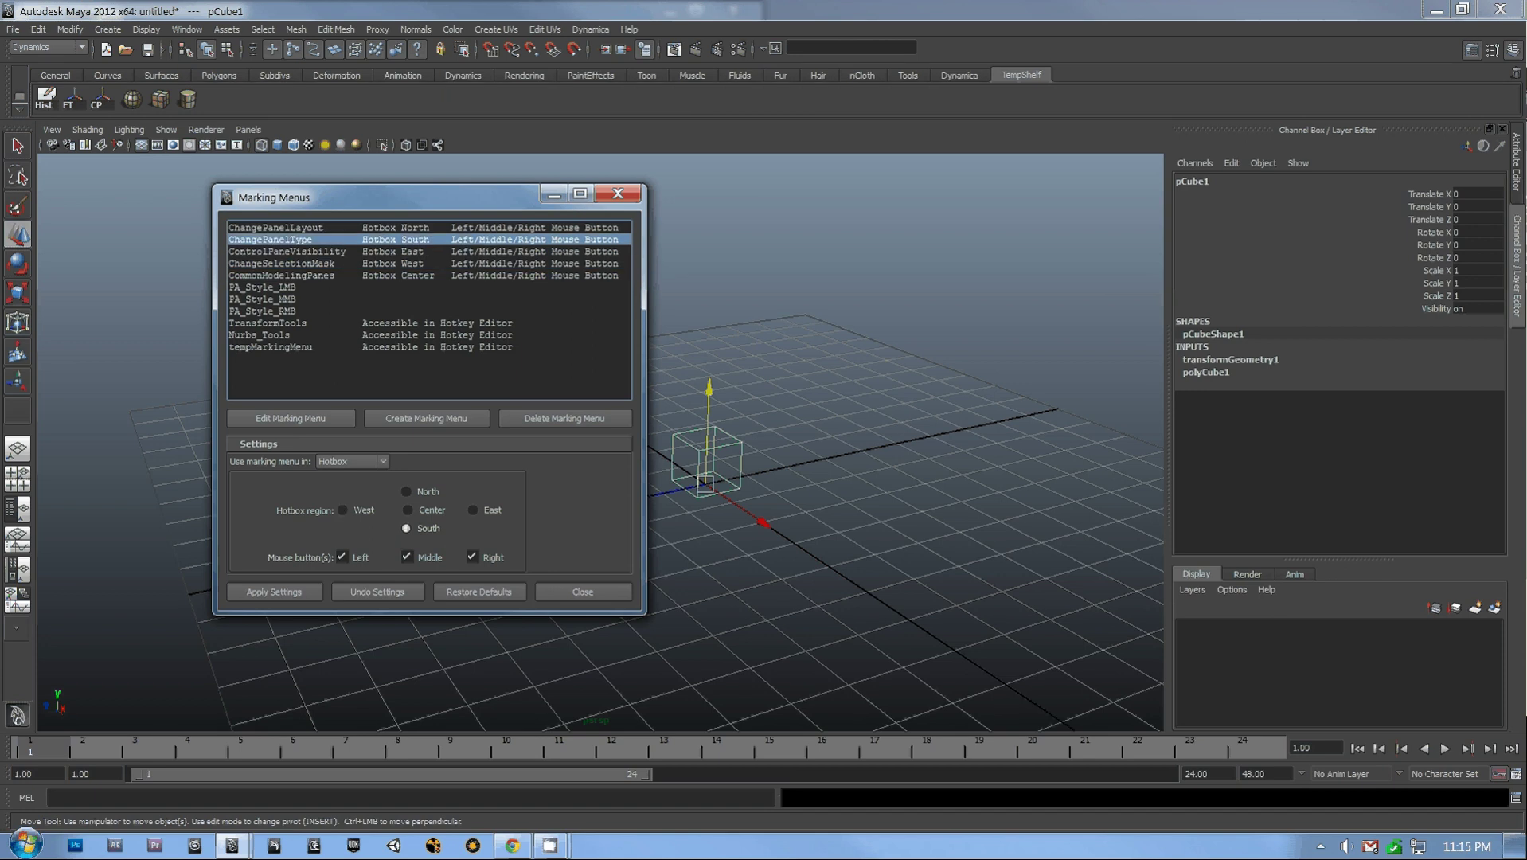
{"action": "key", "text": "Down"}
{"action": "key", "text": "Down"}
{"action": "key", "text": "Up"}
{"action": "key", "text": "Up"}
{"action": "key", "text": "Up"}
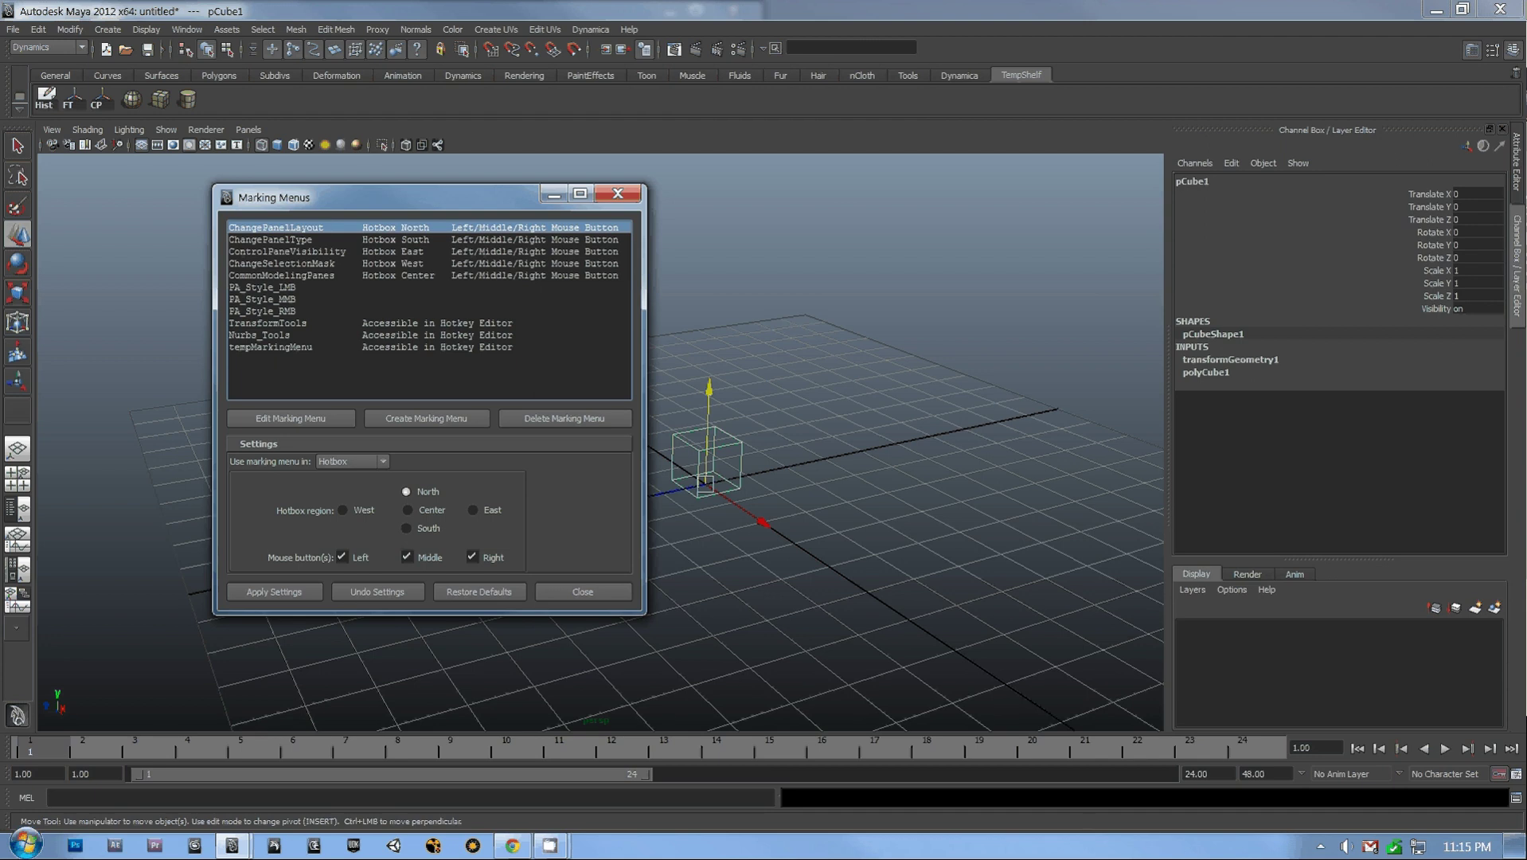
Step: Check where the ChangePanelLayout marking menu is used and bring up the hotbox to examine its North region
{"action": "left_click", "coordinate": [344, 461]}
{"action": "key", "text": "space"}
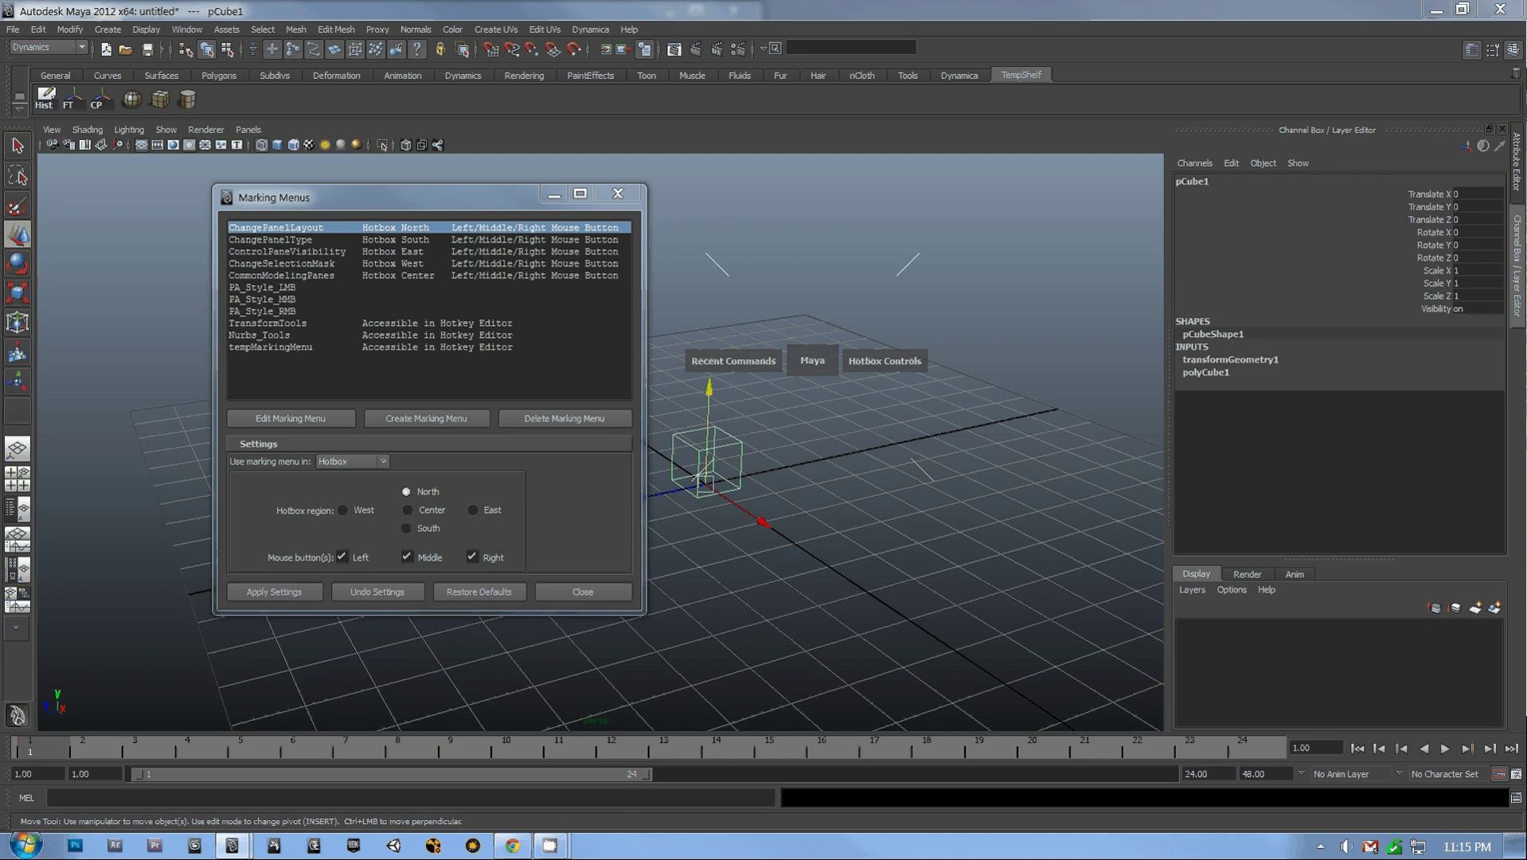
{"action": "left_click", "coordinate": [851, 225]}
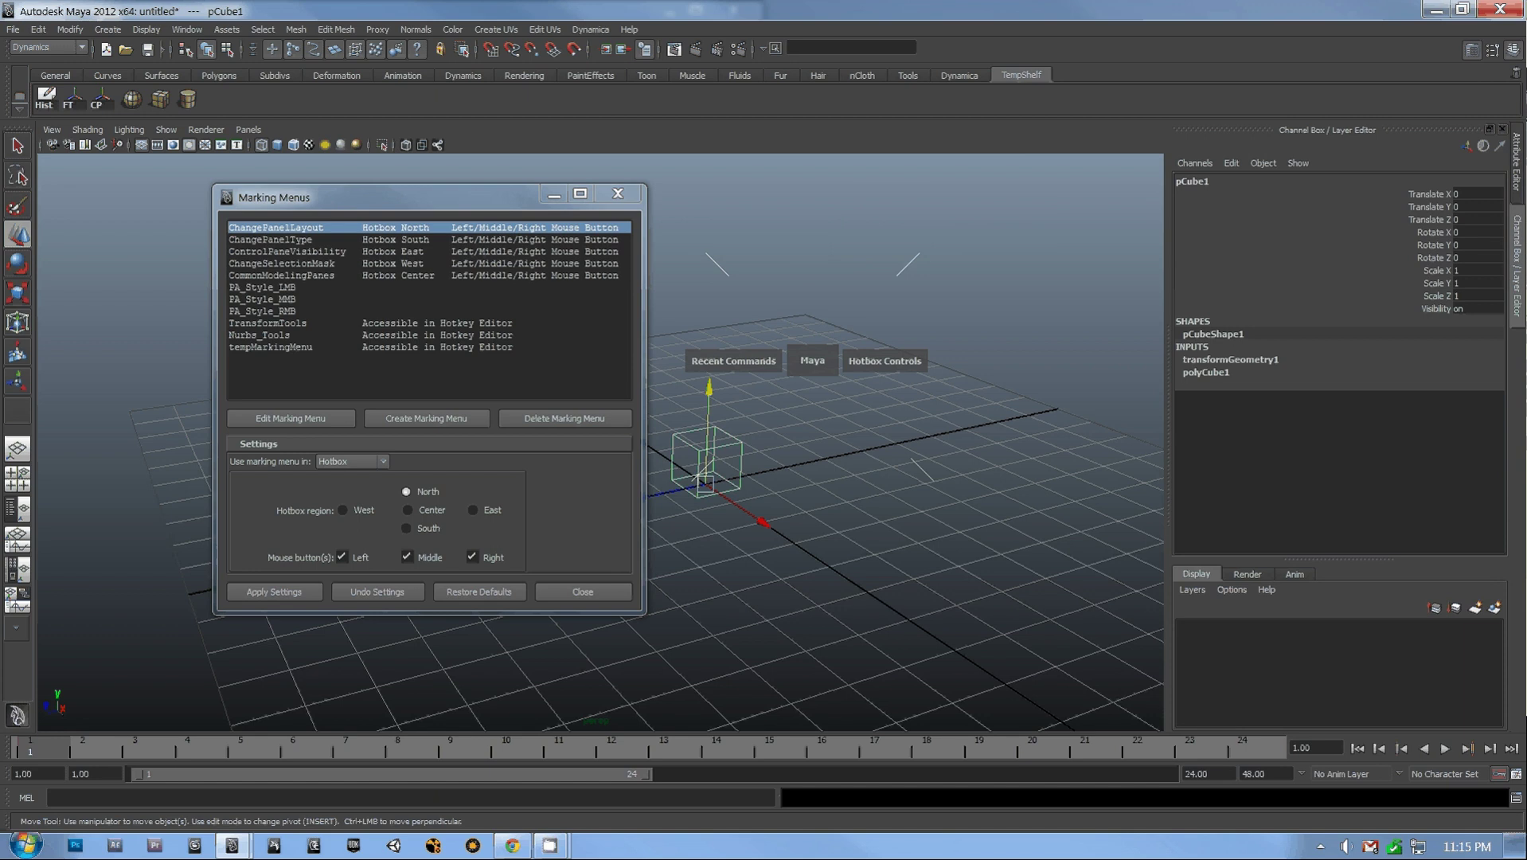
Step: Examine the marking menus available in the hotbox's North, South and East regions
{"action": "left_click_drag", "start_coordinate": [803, 280], "coordinate": [841, 260]}
{"action": "left_click", "coordinate": [838, 564]}
{"action": "mouse_move", "coordinate": [838, 563]}
{"action": "left_mouse_down"}
{"action": "mouse_move", "coordinate": [819, 534]}
{"action": "mouse_move", "coordinate": [865, 550]}
{"action": "mouse_move", "coordinate": [833, 587]}
{"action": "mouse_move", "coordinate": [799, 565]}
{"action": "mouse_move", "coordinate": [837, 564]}
{"action": "left_mouse_up"}
{"action": "left_click_drag", "start_coordinate": [1048, 348], "coordinate": [965, 332]}
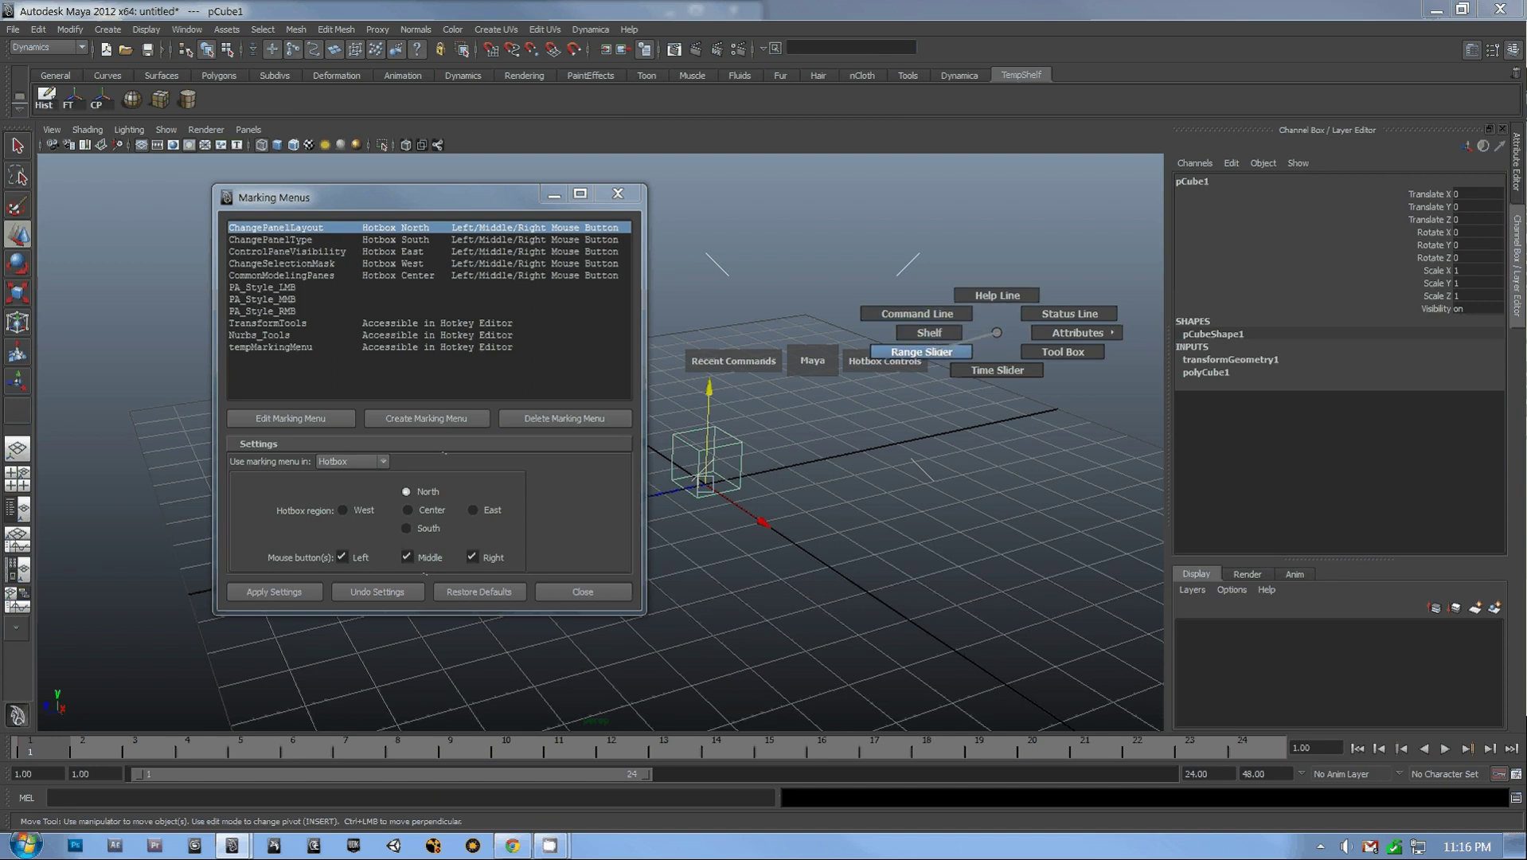
{"action": "left_click_drag", "start_coordinate": [999, 322], "coordinate": [997, 332]}
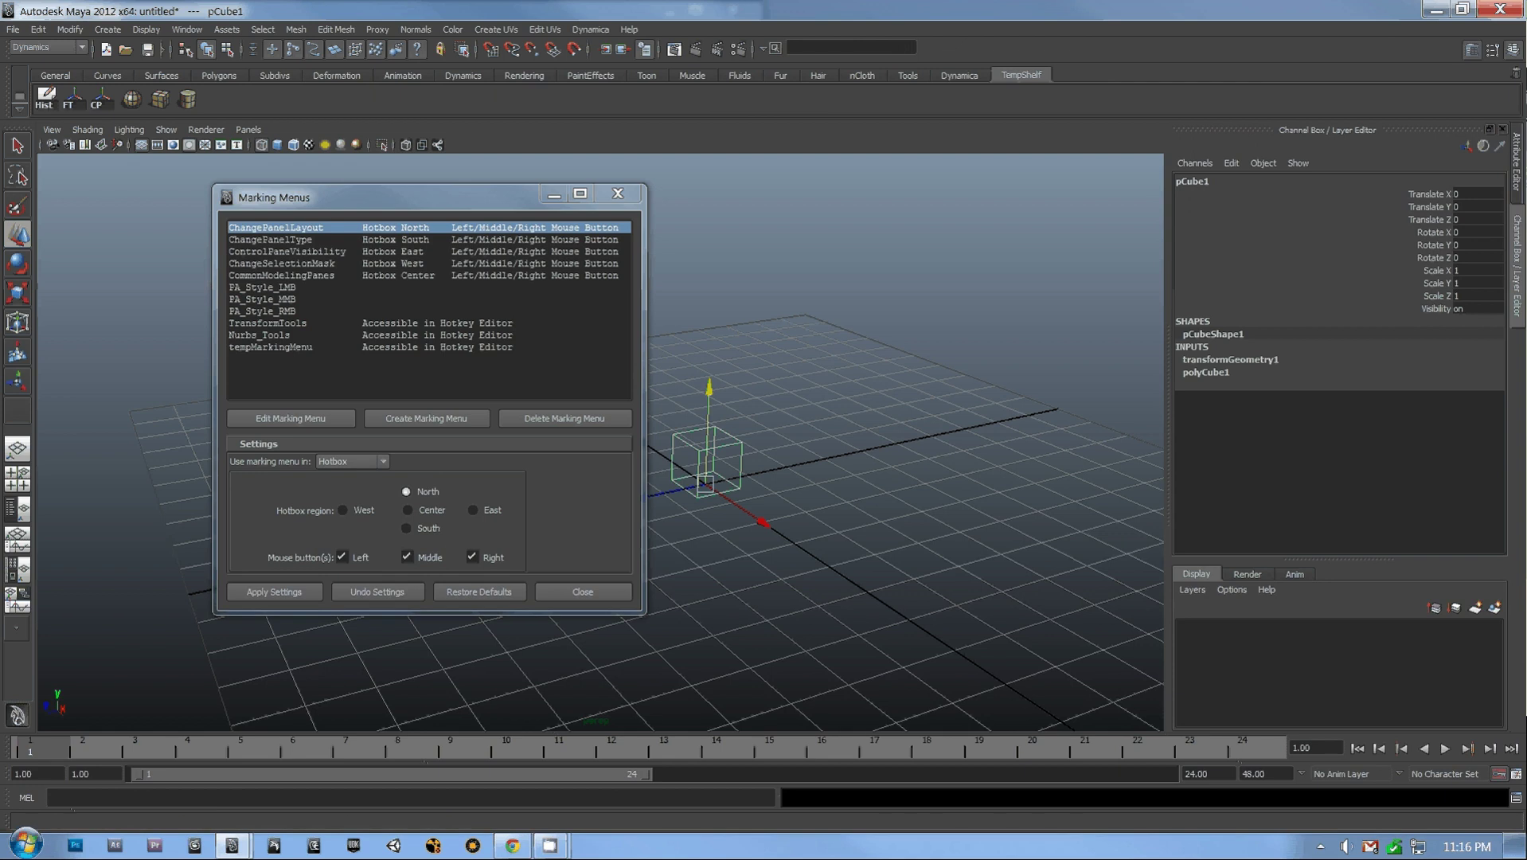
Step: Switch between the Attribute Editor and the Channel Box, starting from the hotbox's East marking menu, and hide the side panel
{"action": "key", "text": "space"}
{"action": "left_click_drag", "start_coordinate": [1047, 292], "coordinate": [916, 341]}
{"action": "key", "text": "space"}
{"action": "key", "text": "space"}
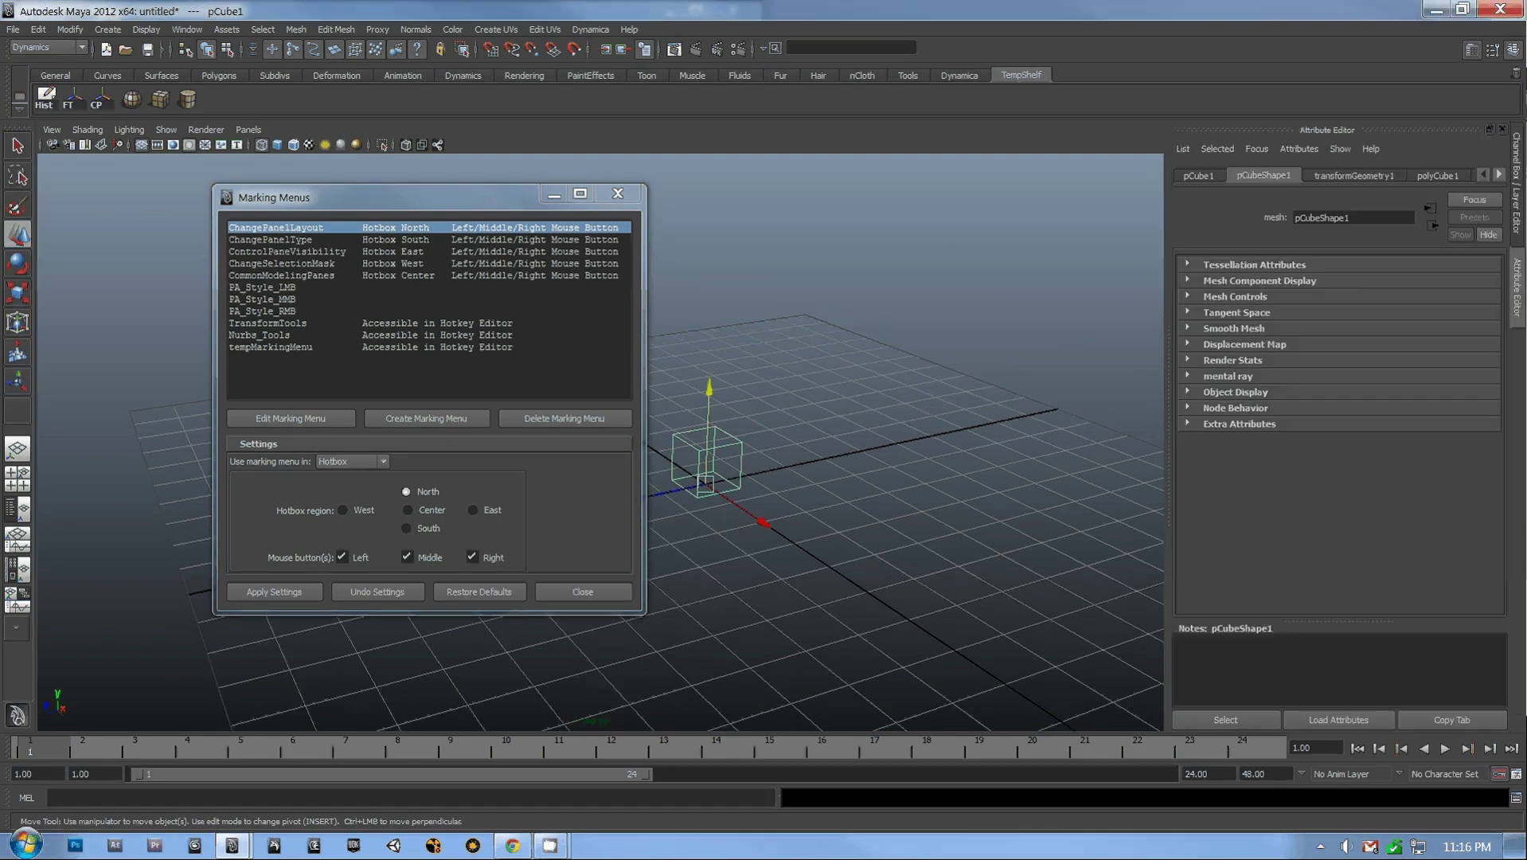
{"action": "key", "text": "ctrl+a"}
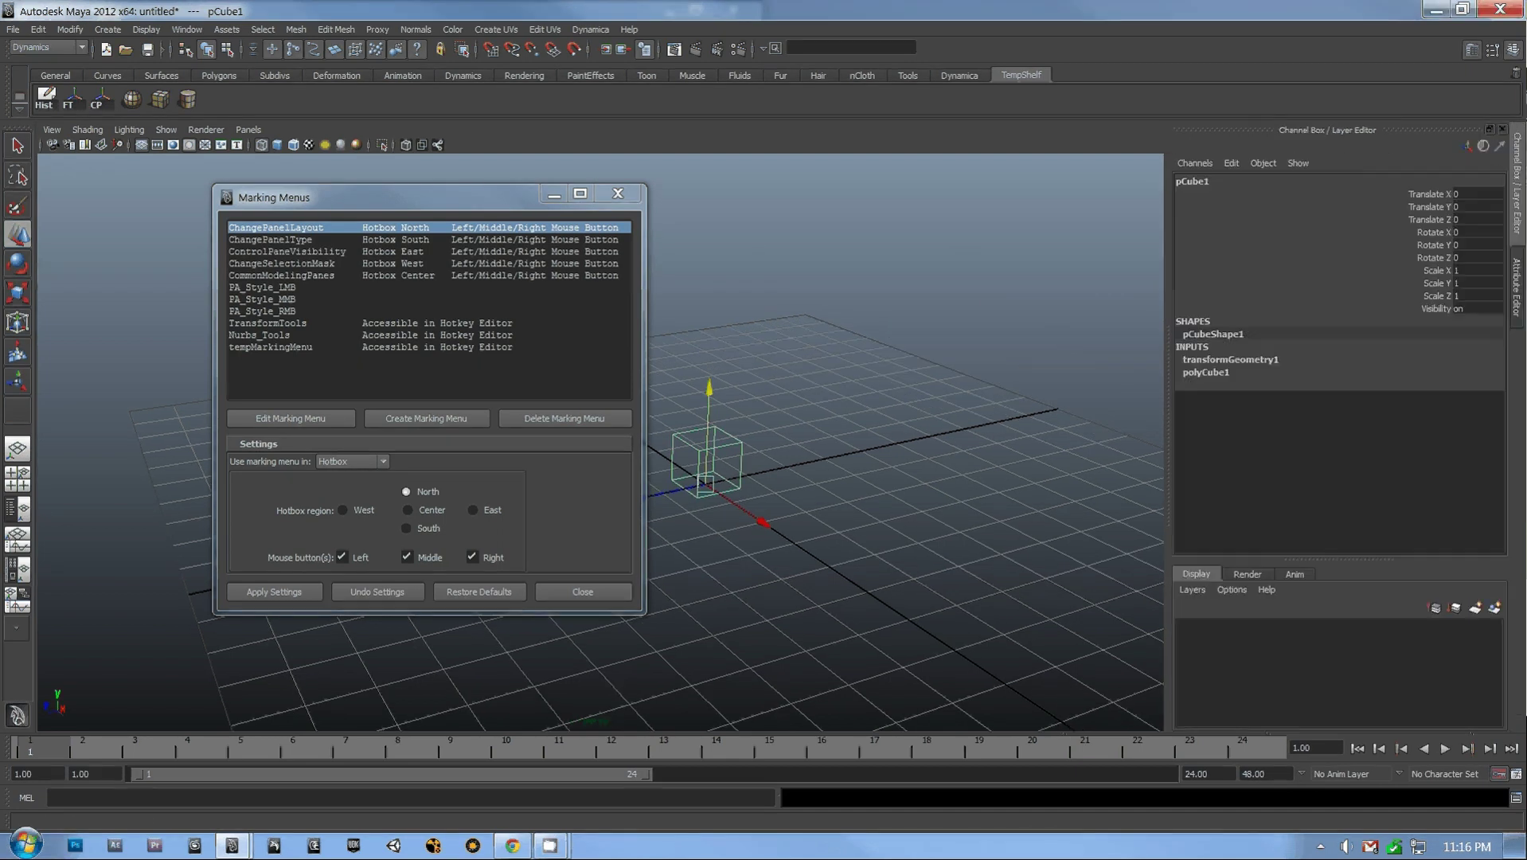
{"action": "key", "text": "ctrl+a"}
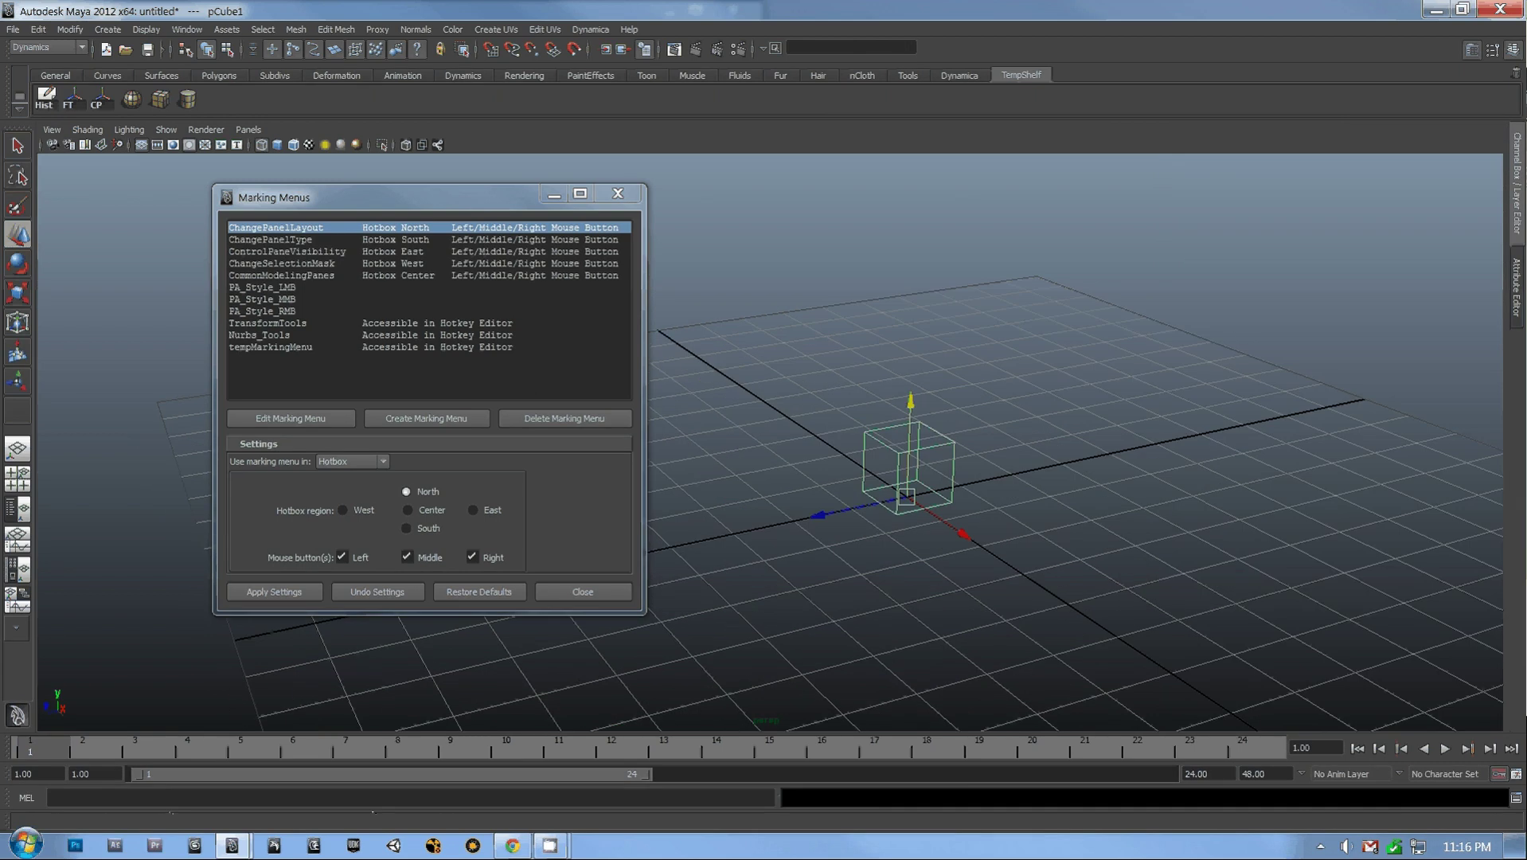
Step: Start creating a new marking menu and place its window beside the Marking Menus window
{"action": "left_click_drag", "start_coordinate": [414, 197], "coordinate": [439, 194]}
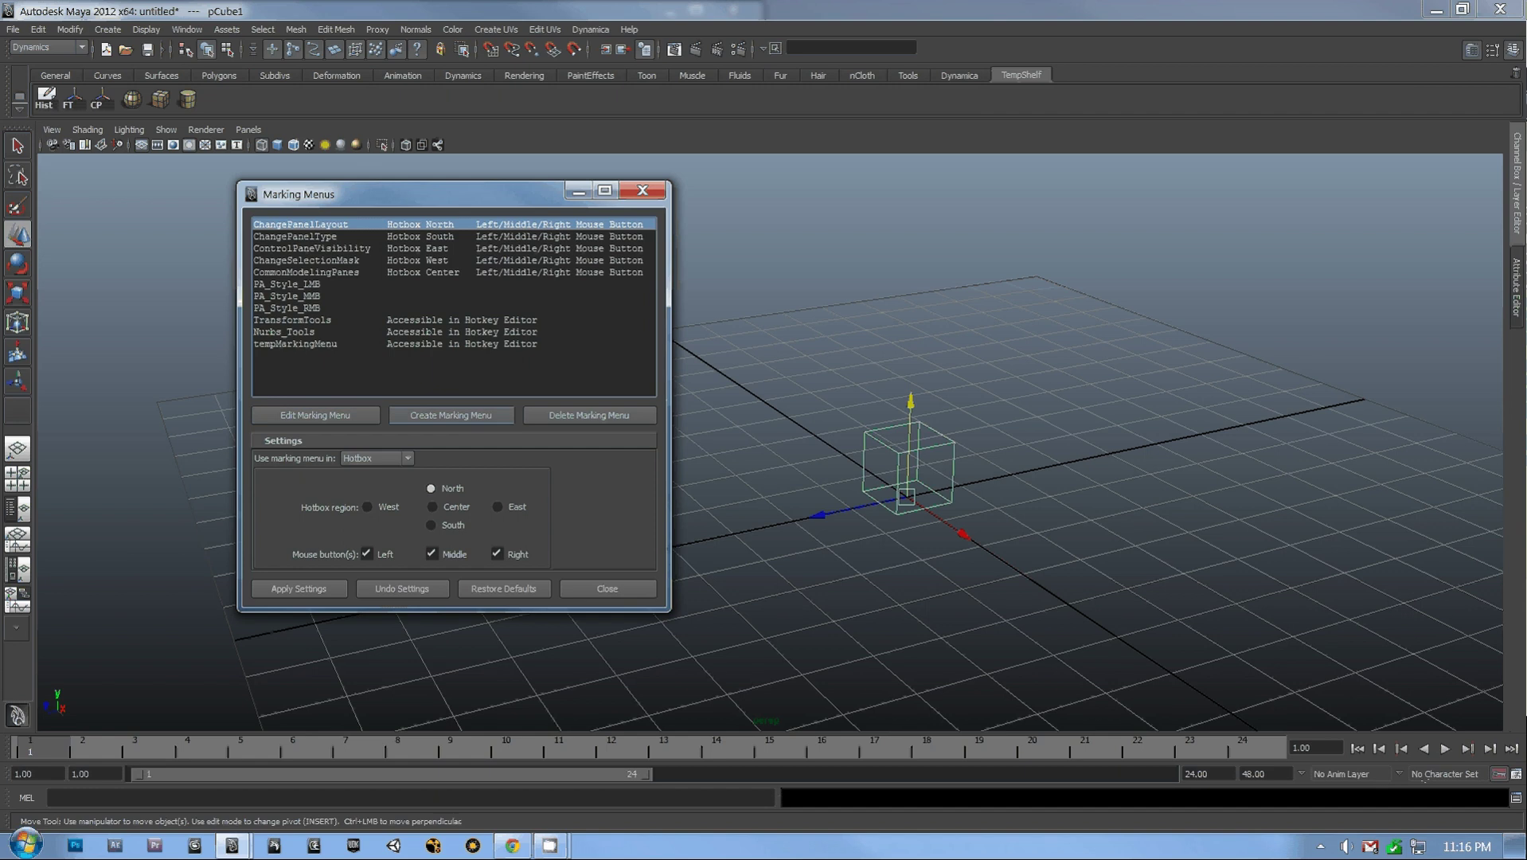
{"action": "left_click", "coordinate": [451, 415]}
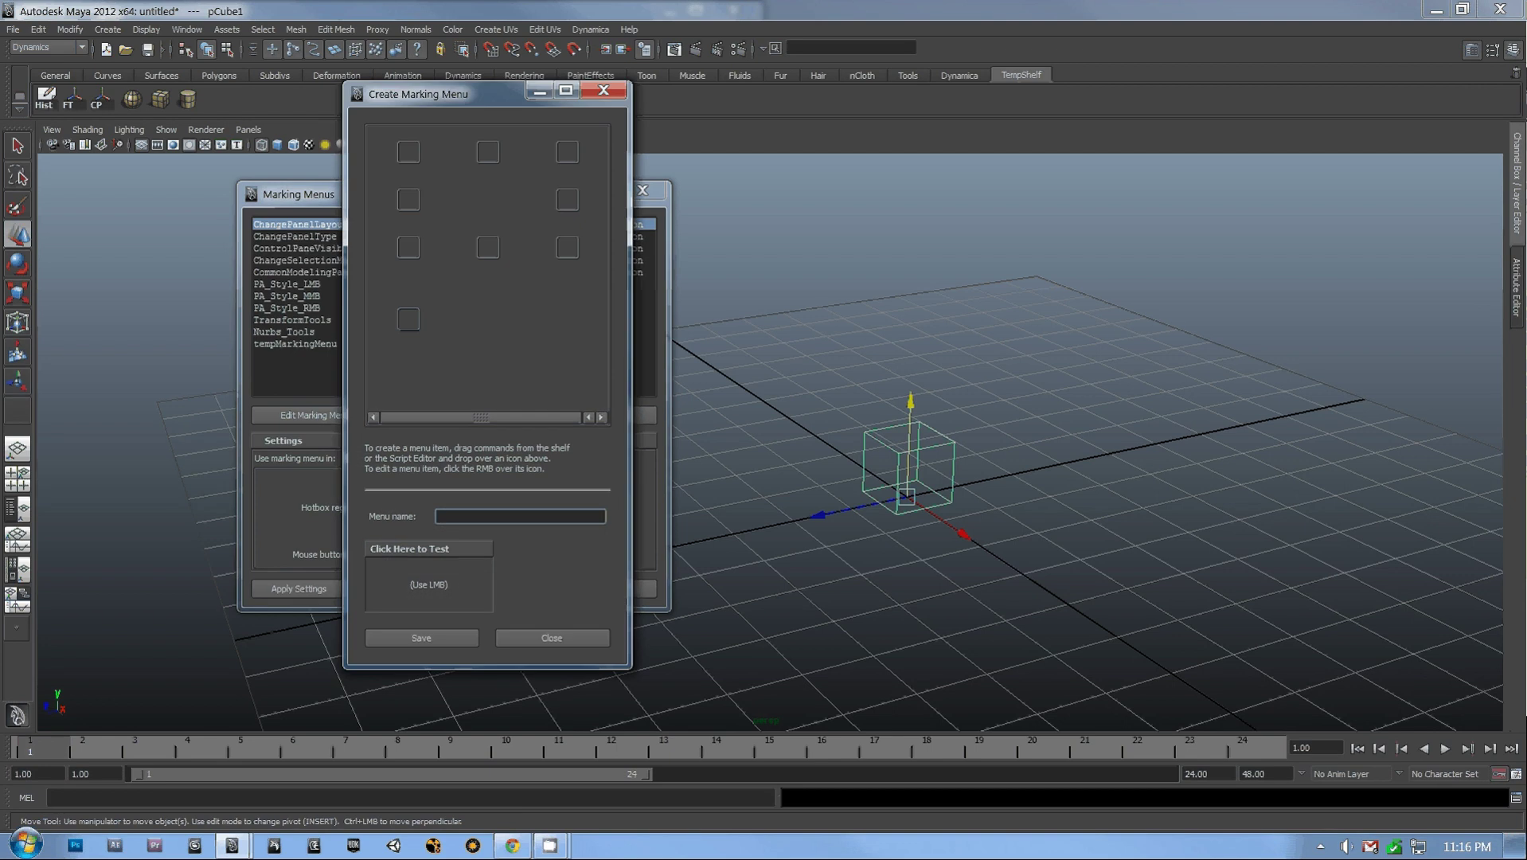
{"action": "left_click_drag", "start_coordinate": [487, 94], "coordinate": [822, 106]}
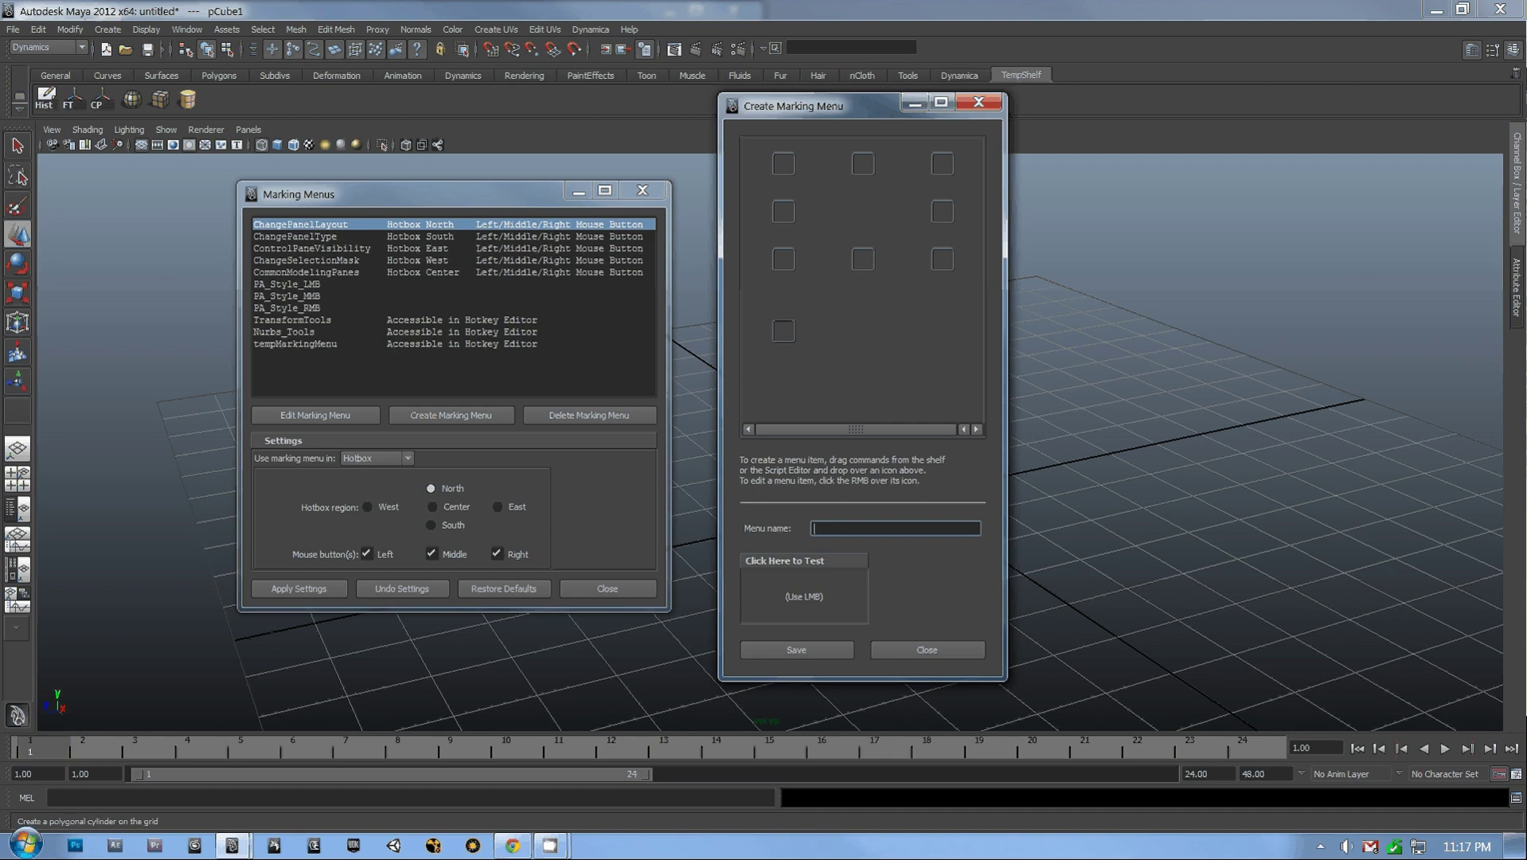
Step: Add the shelf's Cylinder, Cube and Sphere commands to the new menu's north-west, north and north-east slots
{"action": "left_click_drag", "start_coordinate": [188, 99], "coordinate": [784, 163]}
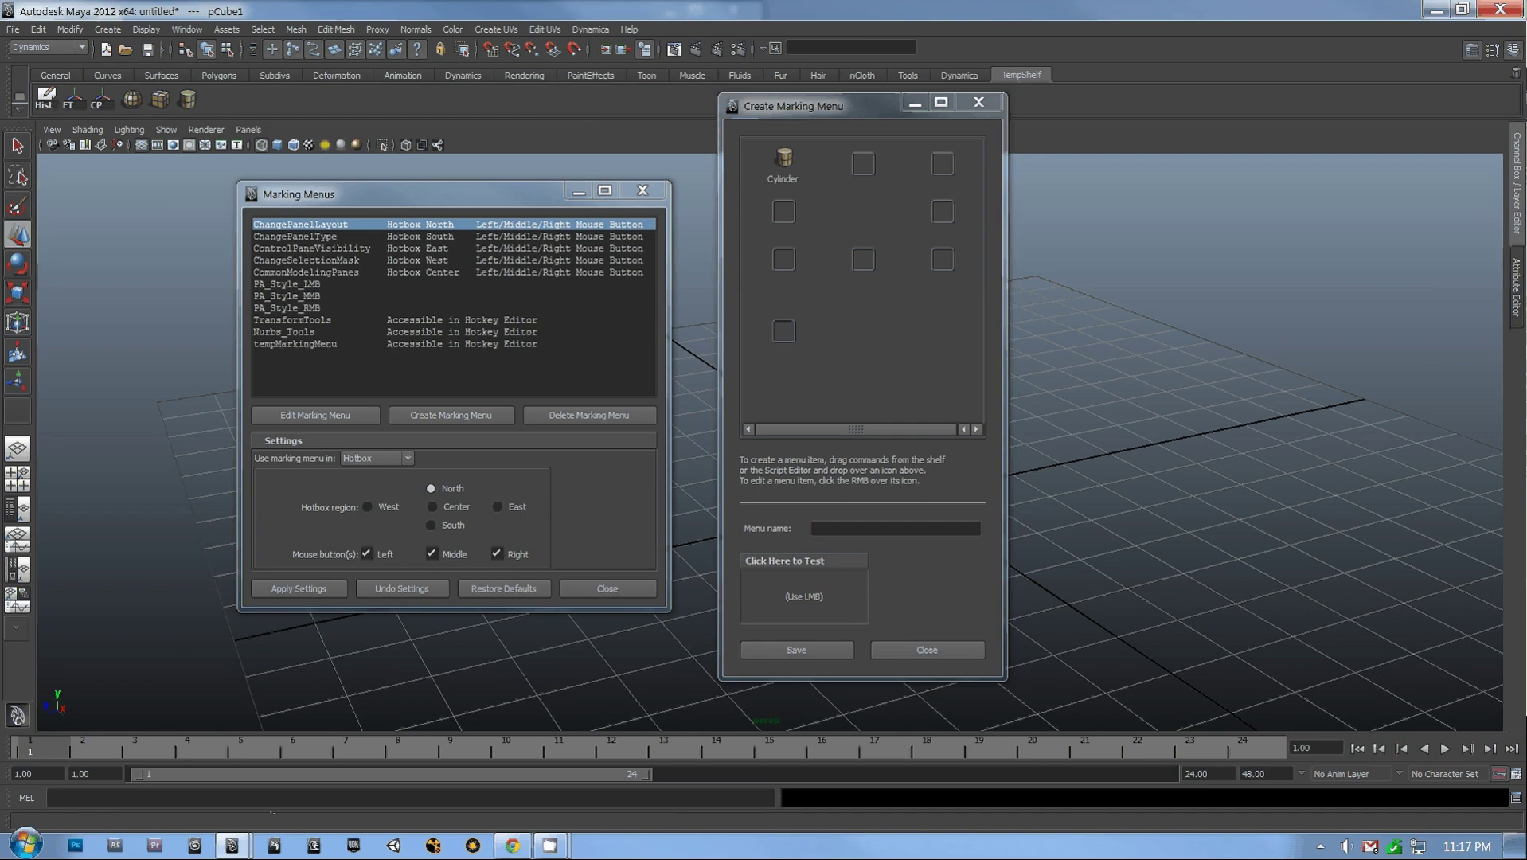
{"action": "middle_click_drag", "start_coordinate": [160, 99], "coordinate": [863, 163]}
{"action": "middle_click_drag", "start_coordinate": [132, 99], "coordinate": [943, 163]}
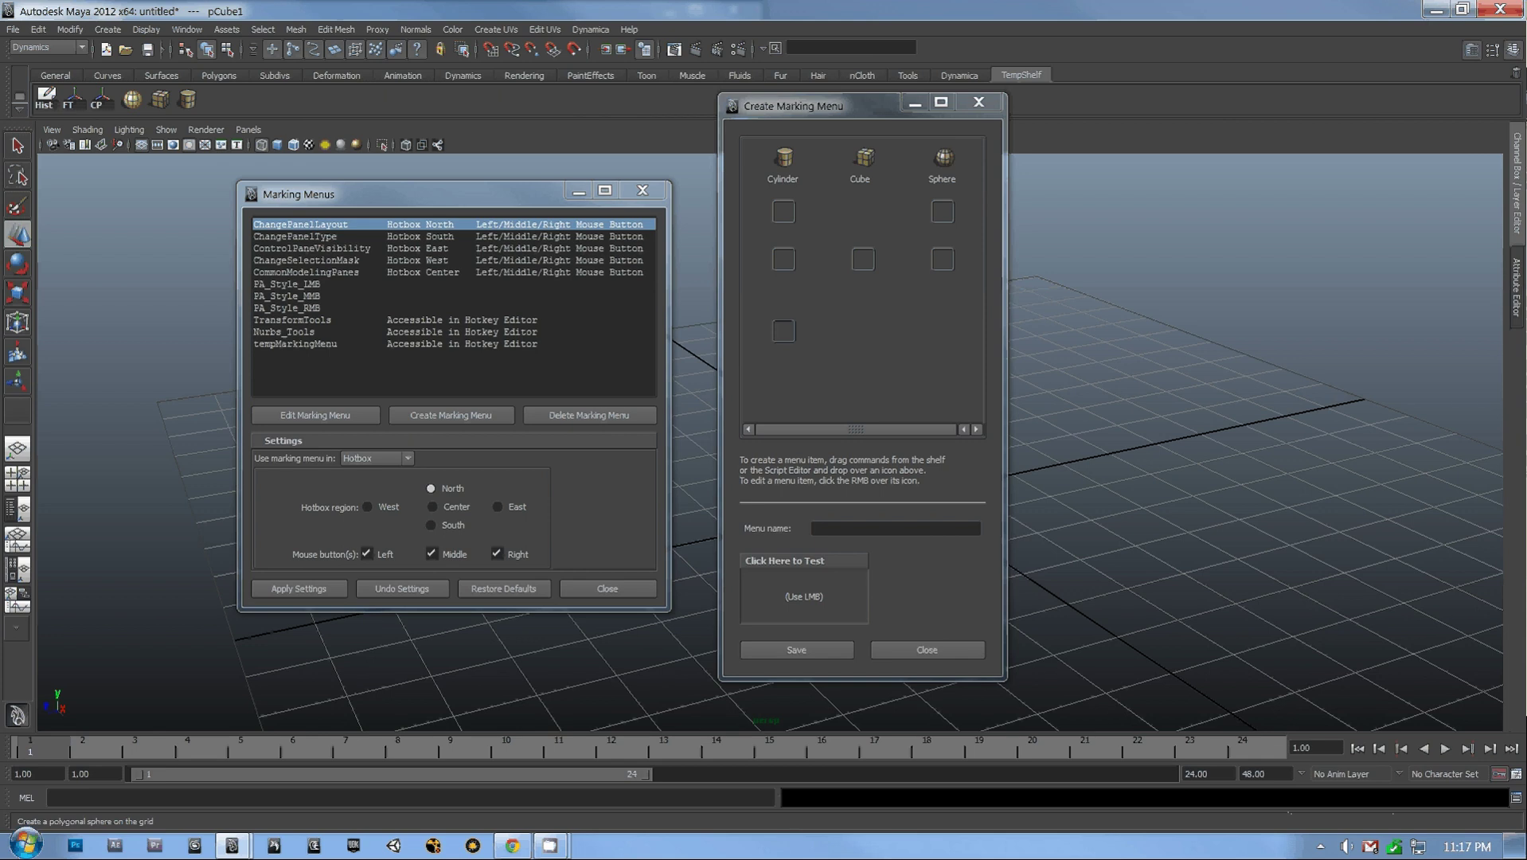
Step: Add the shelf's History, Freeze Transformations and Center Pivot commands to the new menu's south-west, south and south-east slots
{"action": "middle_click_drag", "start_coordinate": [46, 99], "coordinate": [783, 259]}
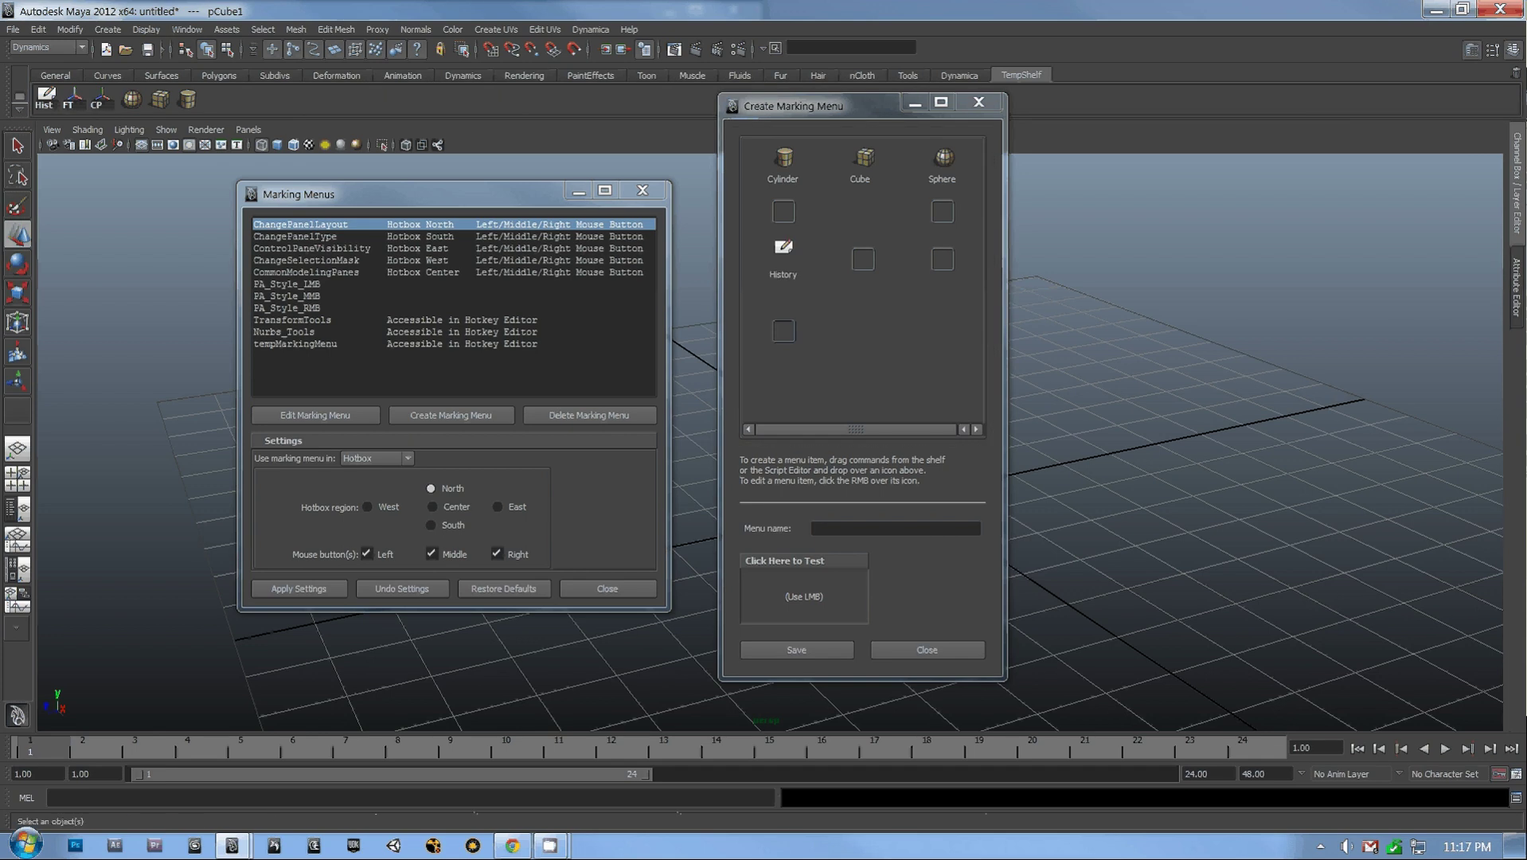
{"action": "middle_click_drag", "start_coordinate": [68, 99], "coordinate": [864, 258]}
{"action": "middle_click_drag", "start_coordinate": [97, 99], "coordinate": [942, 258]}
Step: Review the label, icon, command and optional properties of the Center Pivot menu item, then close its editor without saving
{"action": "right_click", "coordinate": [942, 249]}
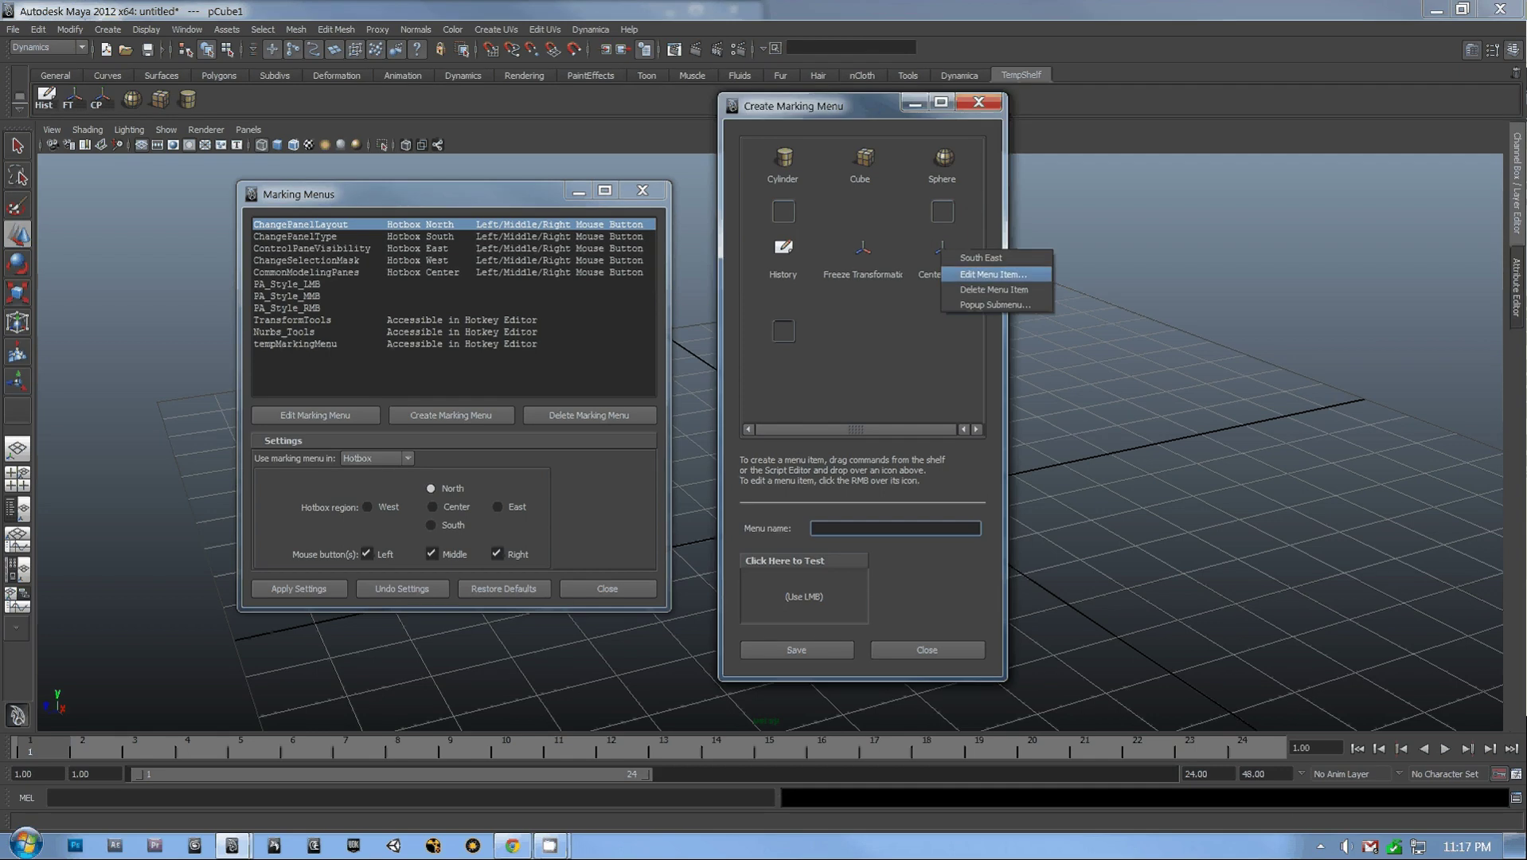
{"action": "left_click", "coordinate": [992, 274]}
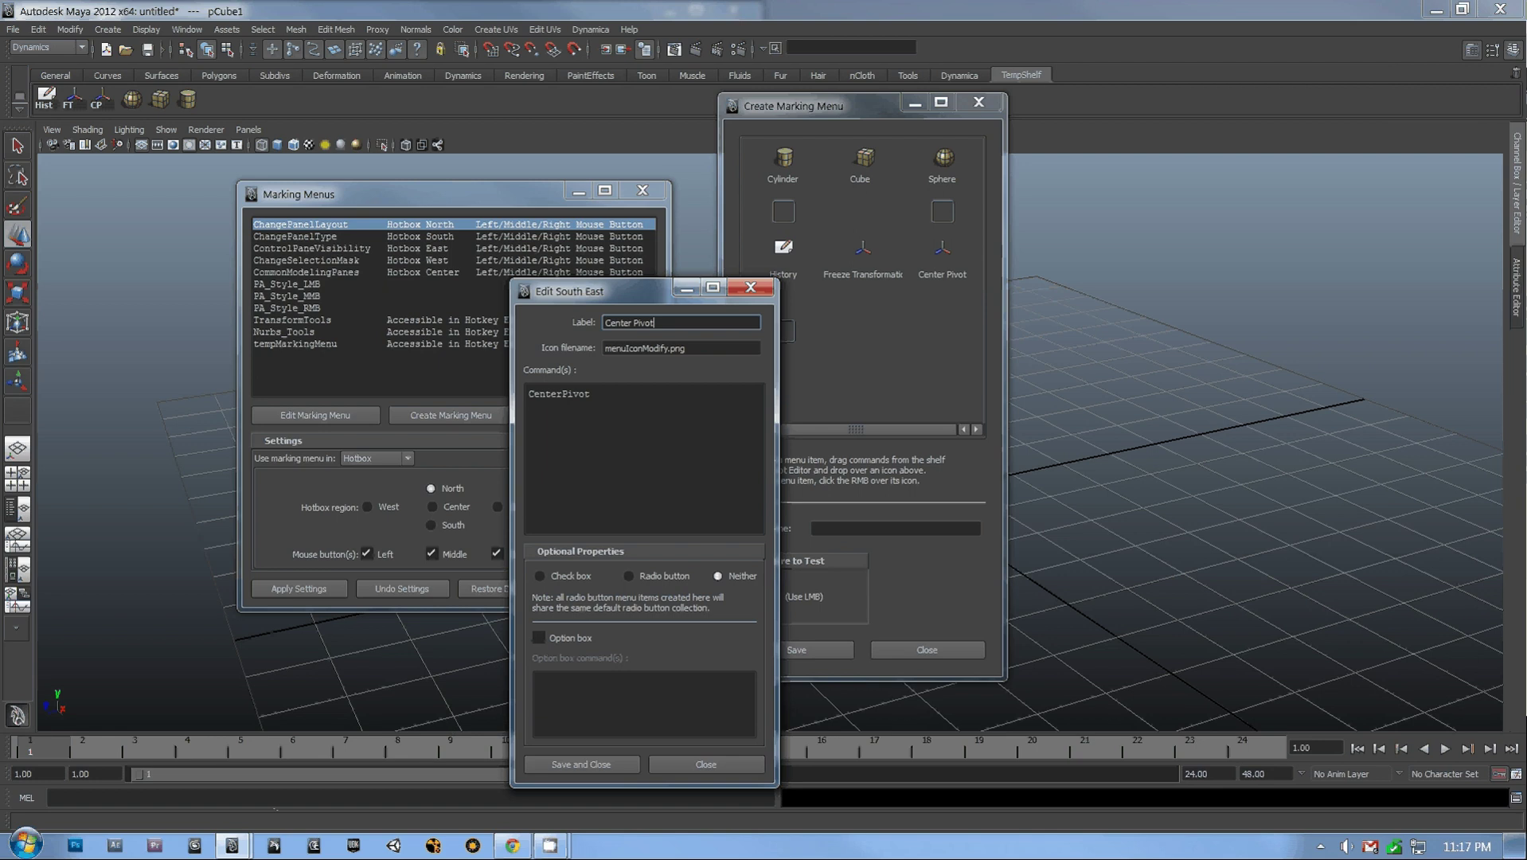
{"action": "left_click_drag", "start_coordinate": [597, 291], "coordinate": [1127, 132]}
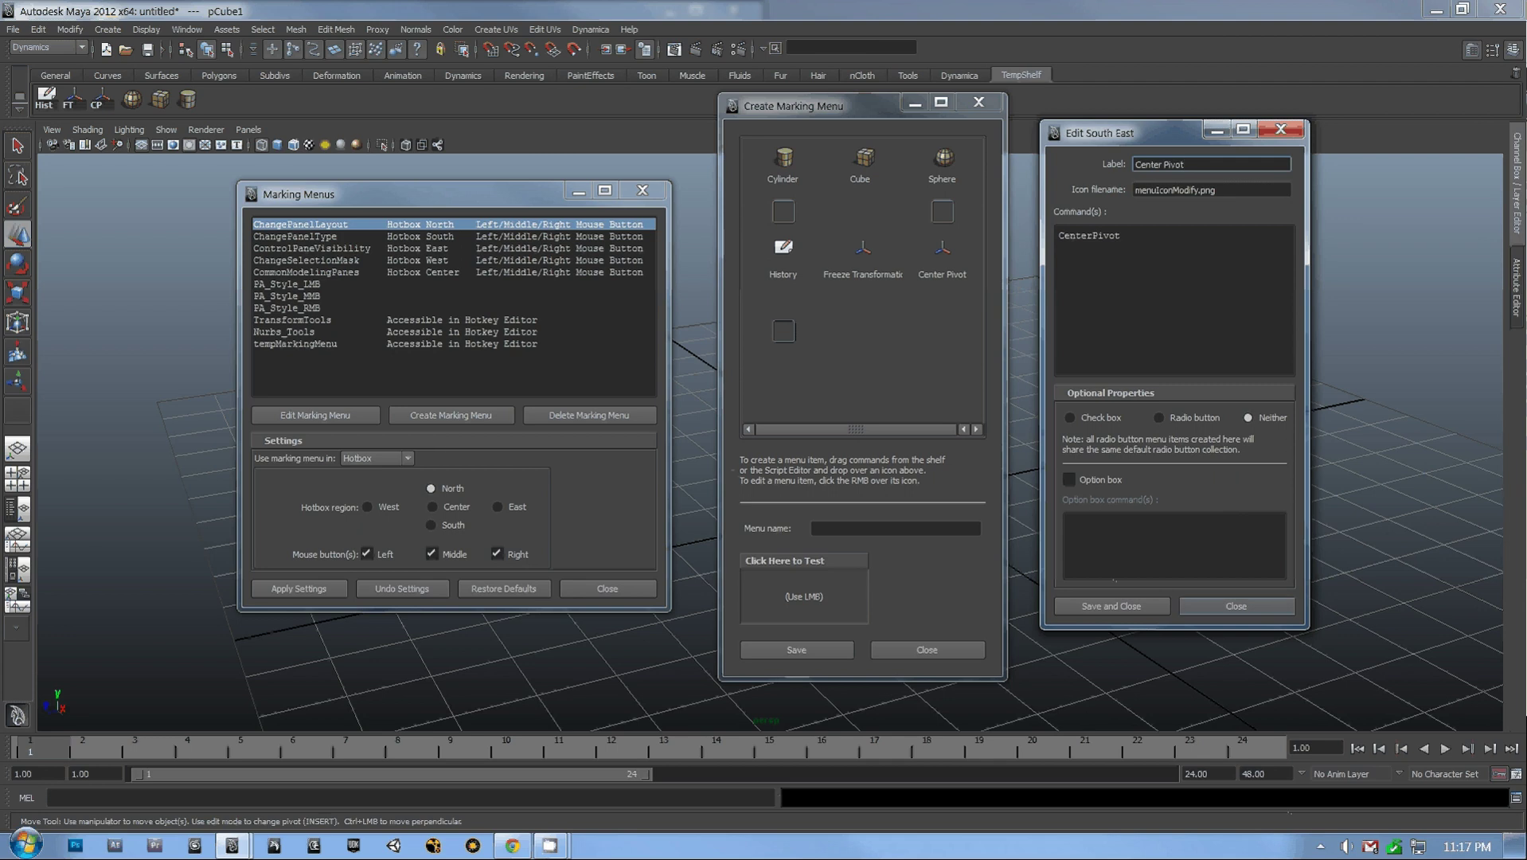
{"action": "left_click", "coordinate": [1236, 606]}
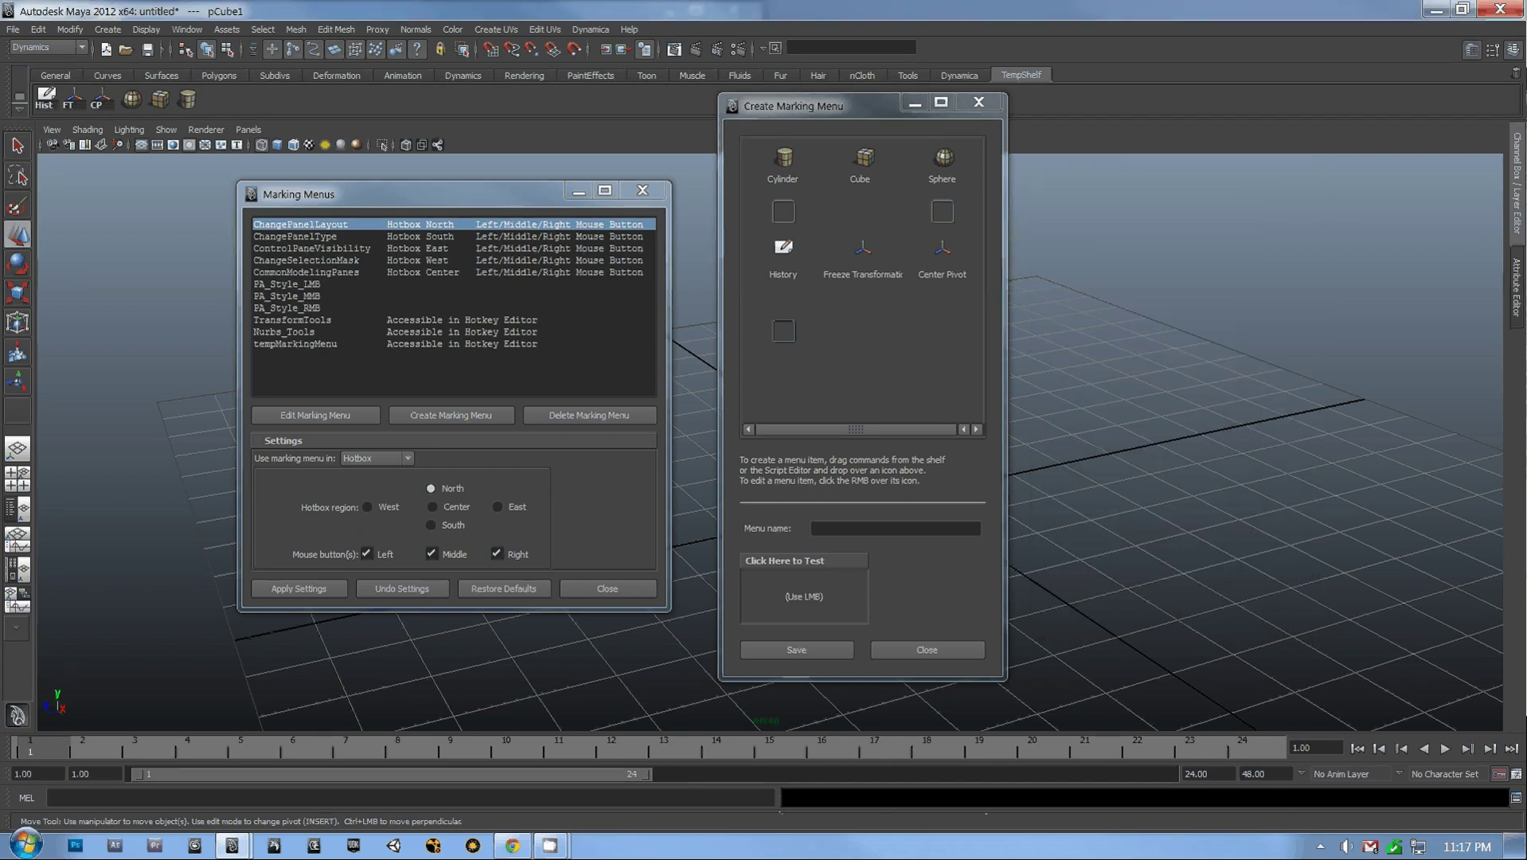
Step: Test the new marking menu, name it TempMarkingMenu and save it
{"action": "left_click_drag", "start_coordinate": [806, 596], "coordinate": [760, 580]}
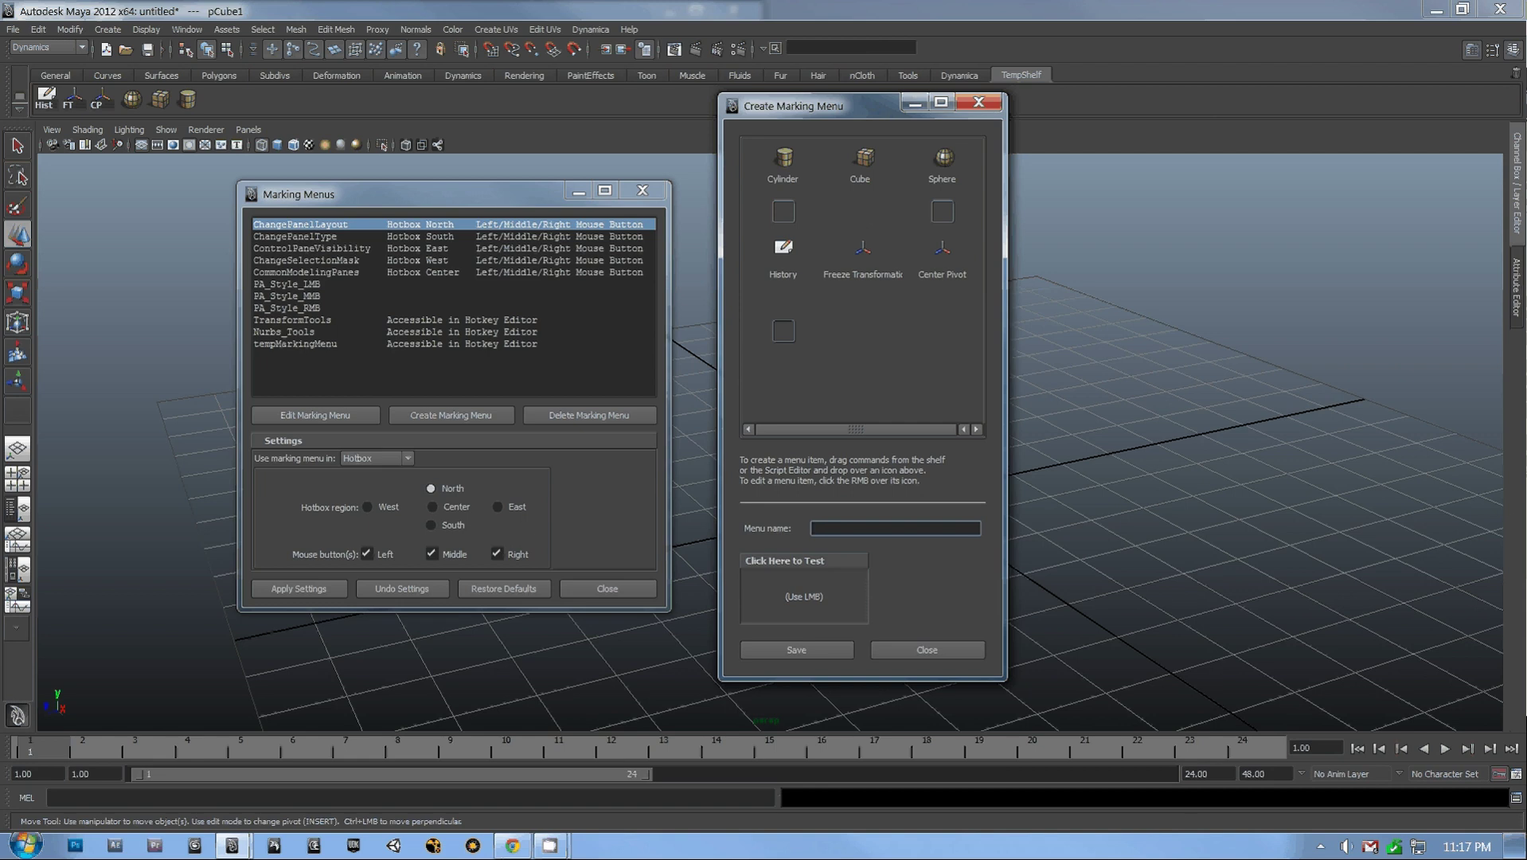
{"action": "type", "text": "TempMarkingMenu"}
{"action": "left_click", "coordinate": [797, 649]}
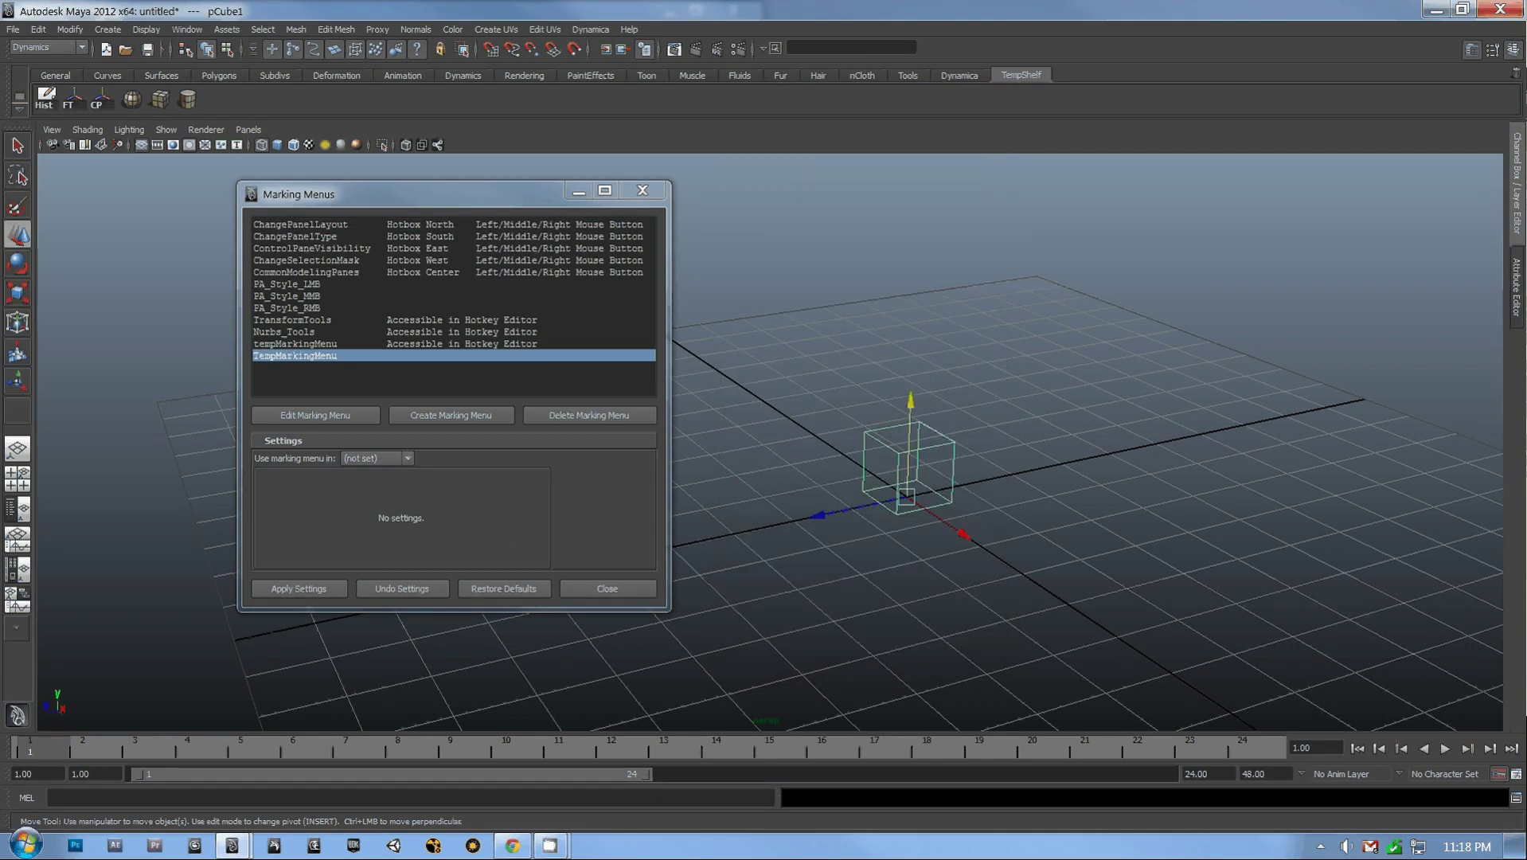
Step: Delete the older tempMarkingMenu from the list without creating a backup
{"action": "left_click", "coordinate": [335, 344]}
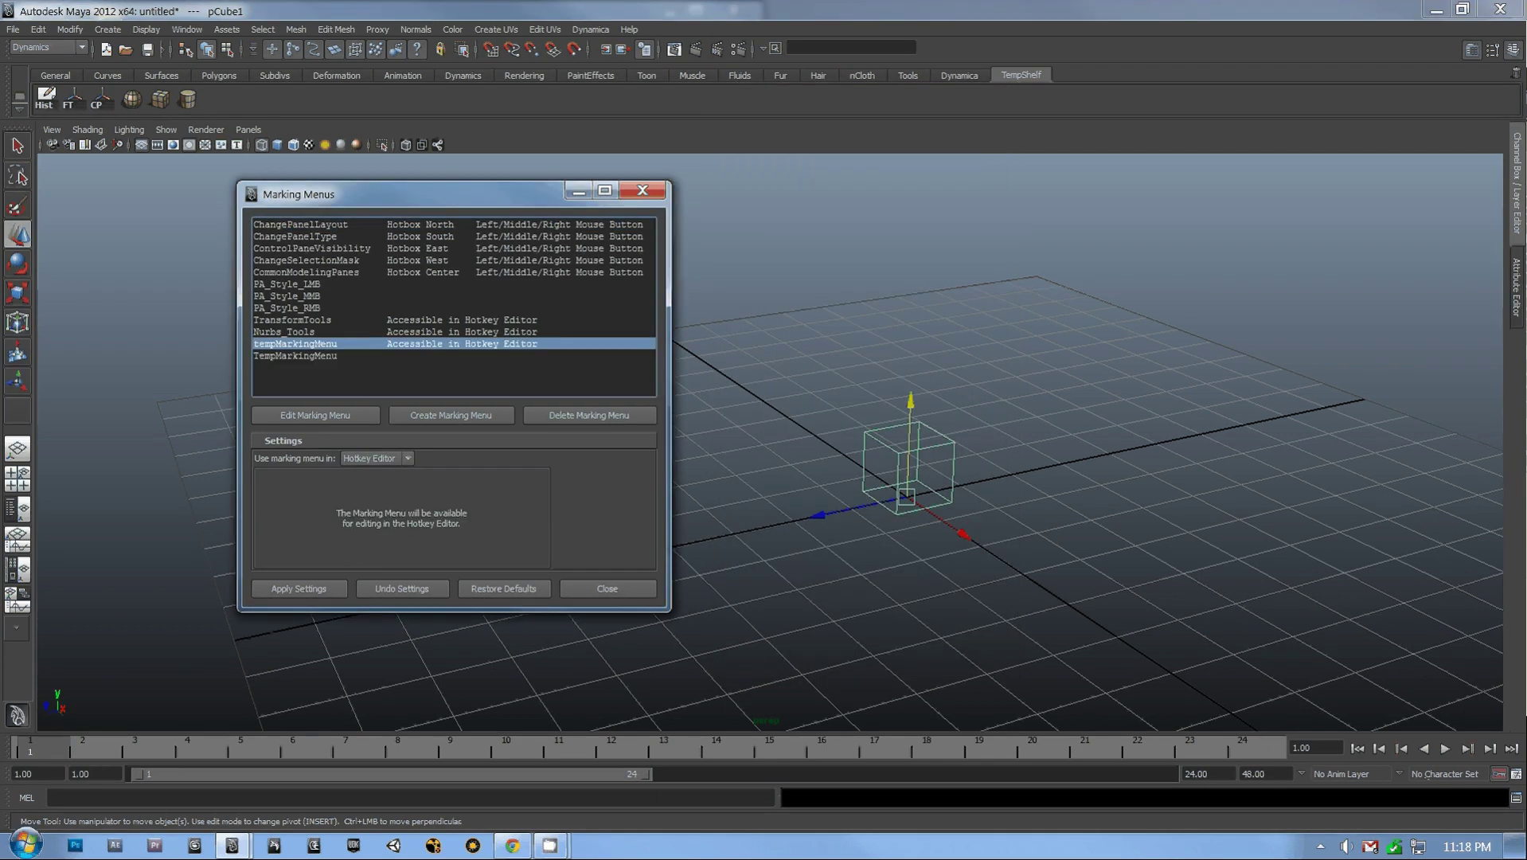
{"action": "left_click", "coordinate": [335, 356]}
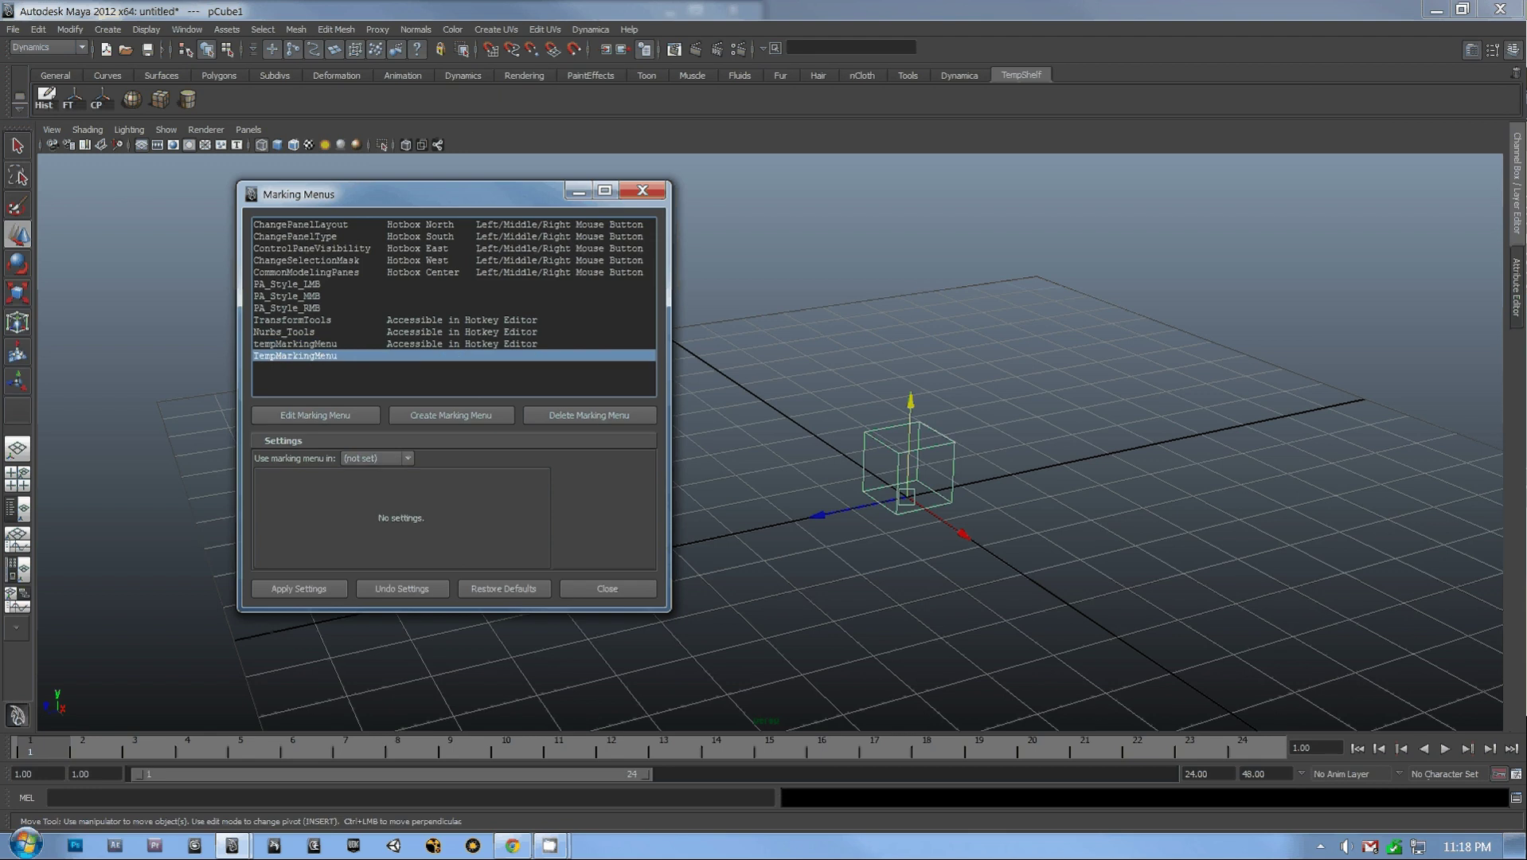
{"action": "left_click", "coordinate": [334, 344]}
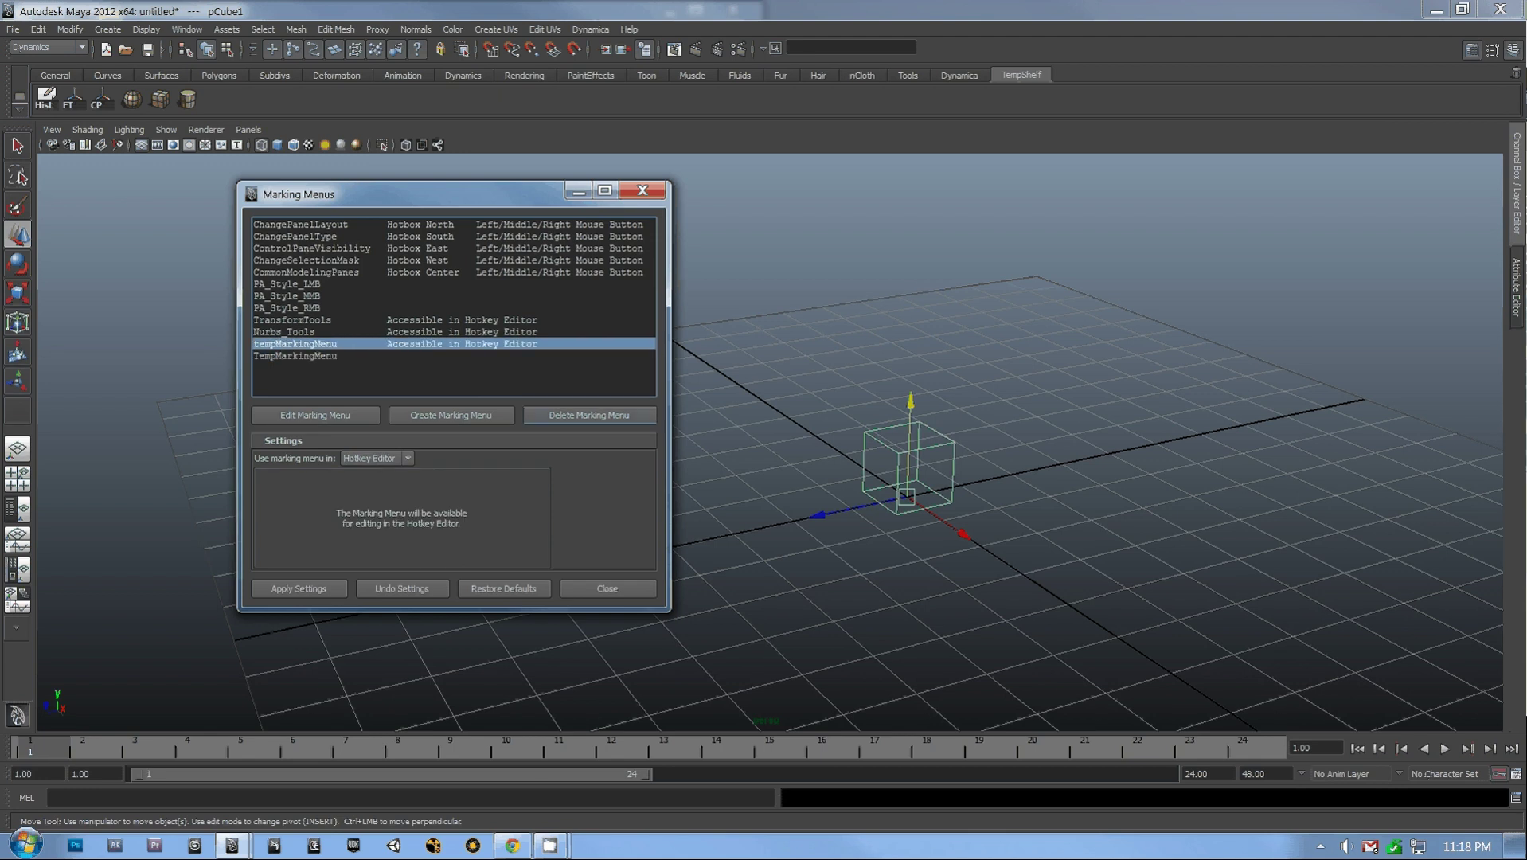
{"action": "left_click", "coordinate": [589, 415]}
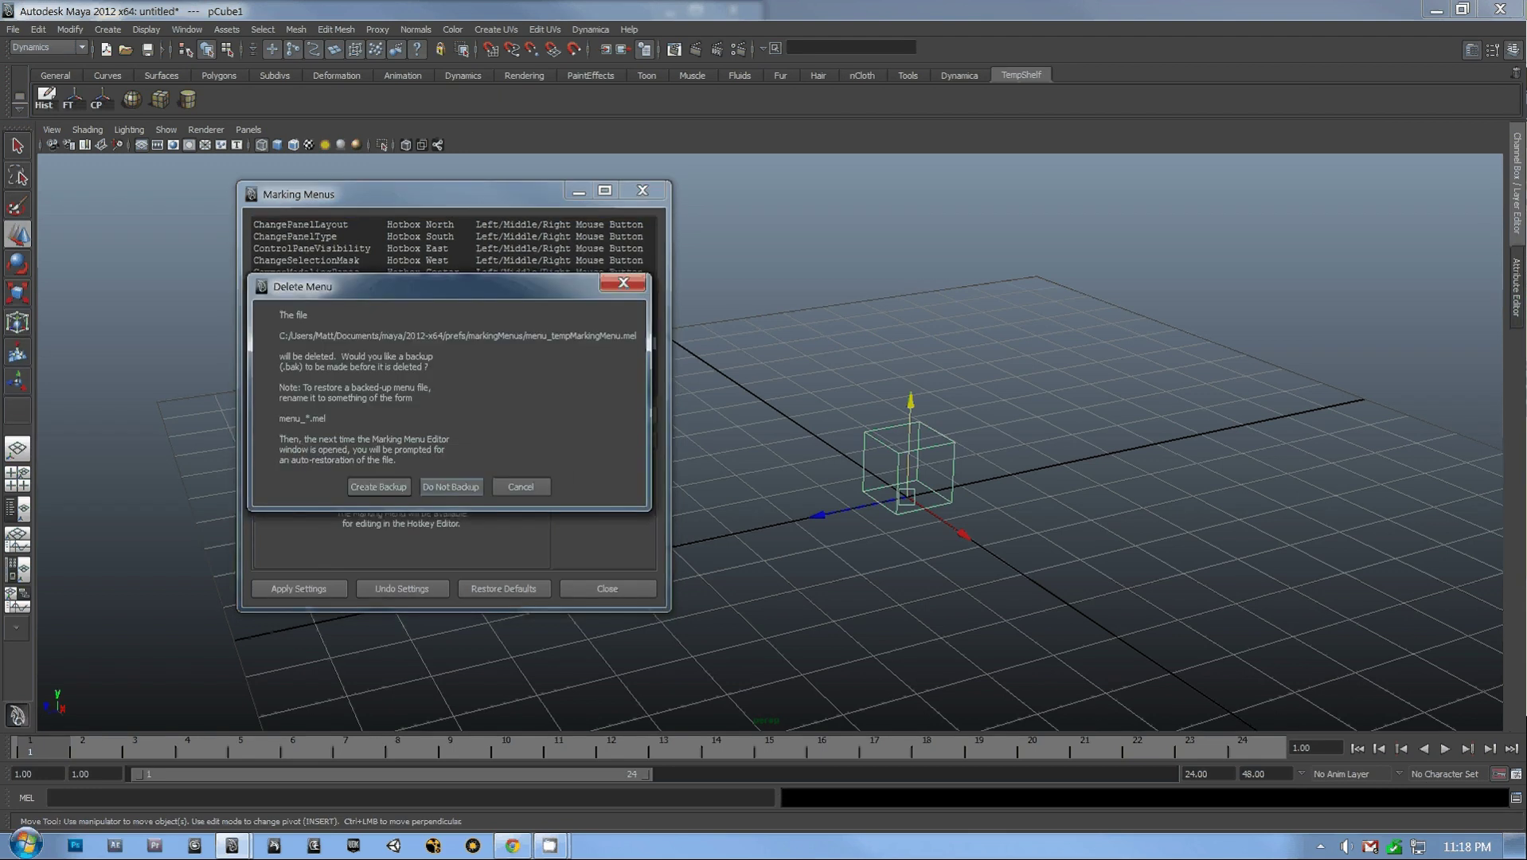
{"action": "left_click", "coordinate": [450, 487]}
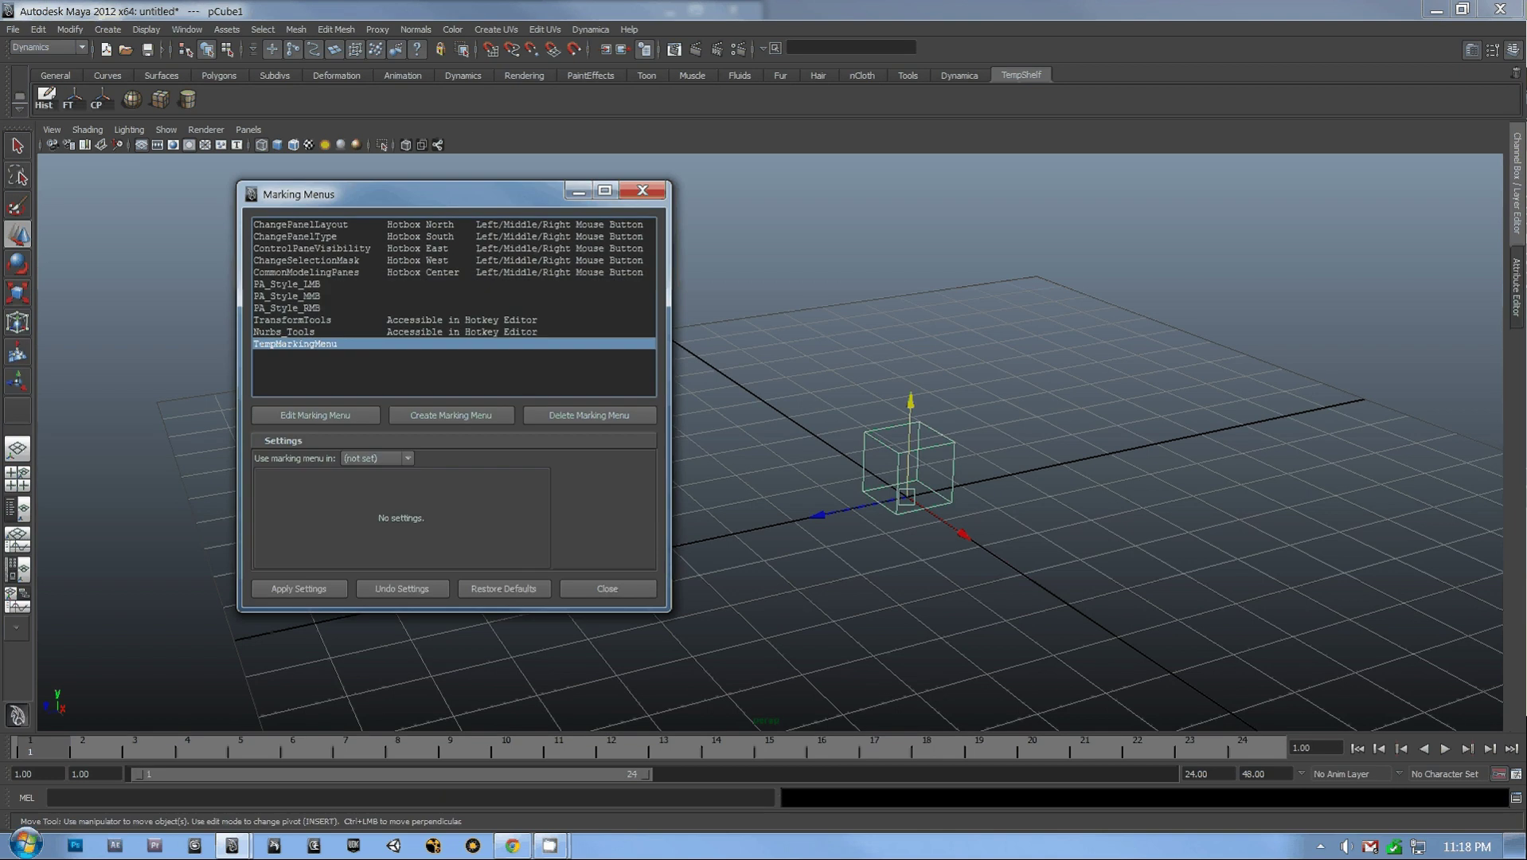
Step: Check where the TransformTools and Nurbs_Tools marking menus are used
{"action": "left_click", "coordinate": [358, 320]}
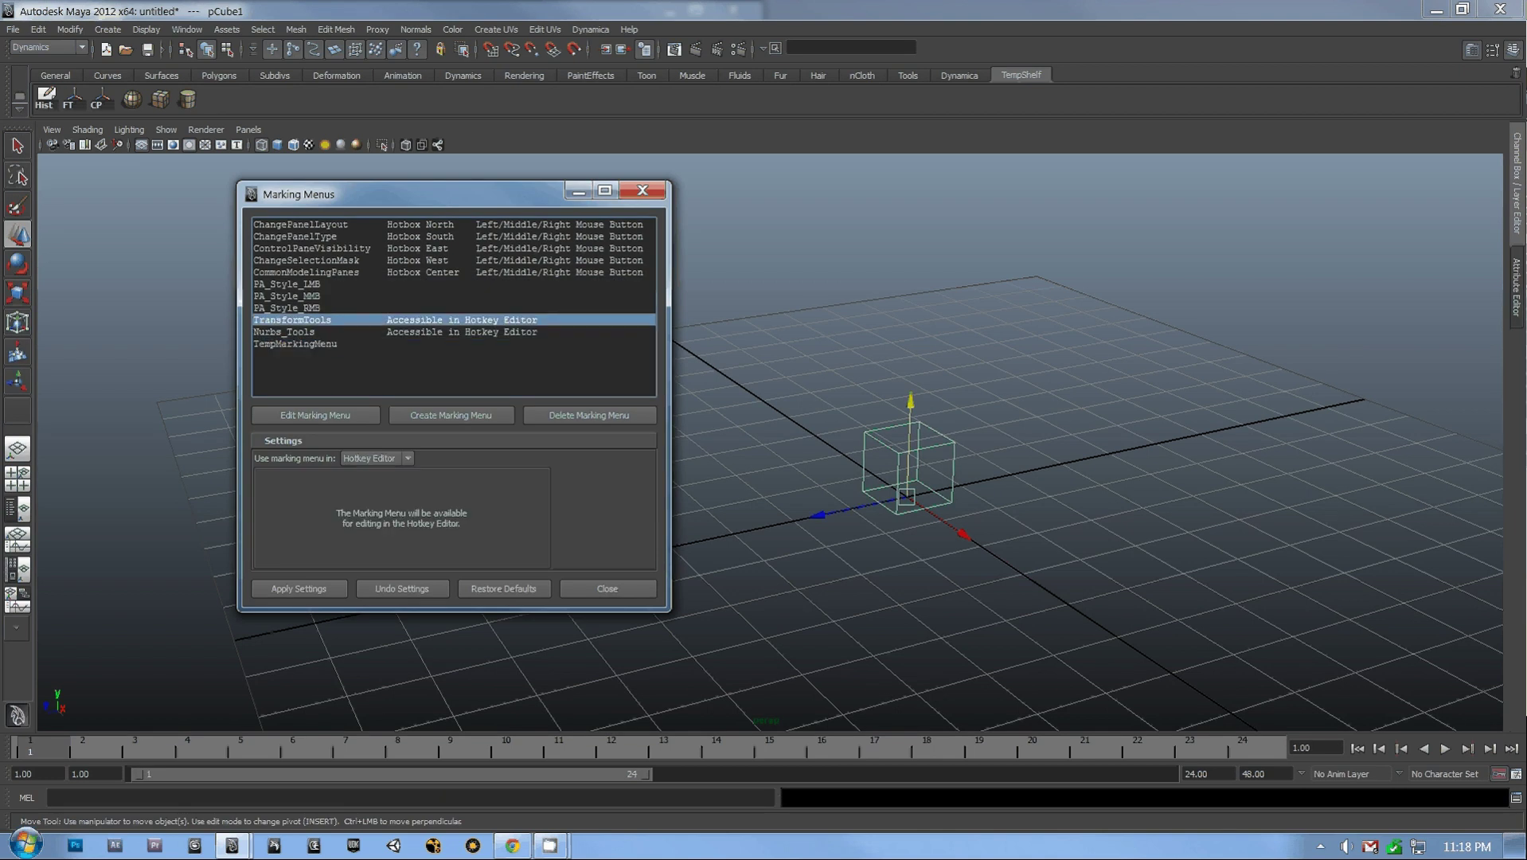
{"action": "left_click", "coordinate": [358, 332]}
{"action": "left_click", "coordinate": [359, 320]}
Step: Try setting TempMarkingMenu for use in the Hotbox, with Center as its hotbox region
{"action": "left_click", "coordinate": [358, 344]}
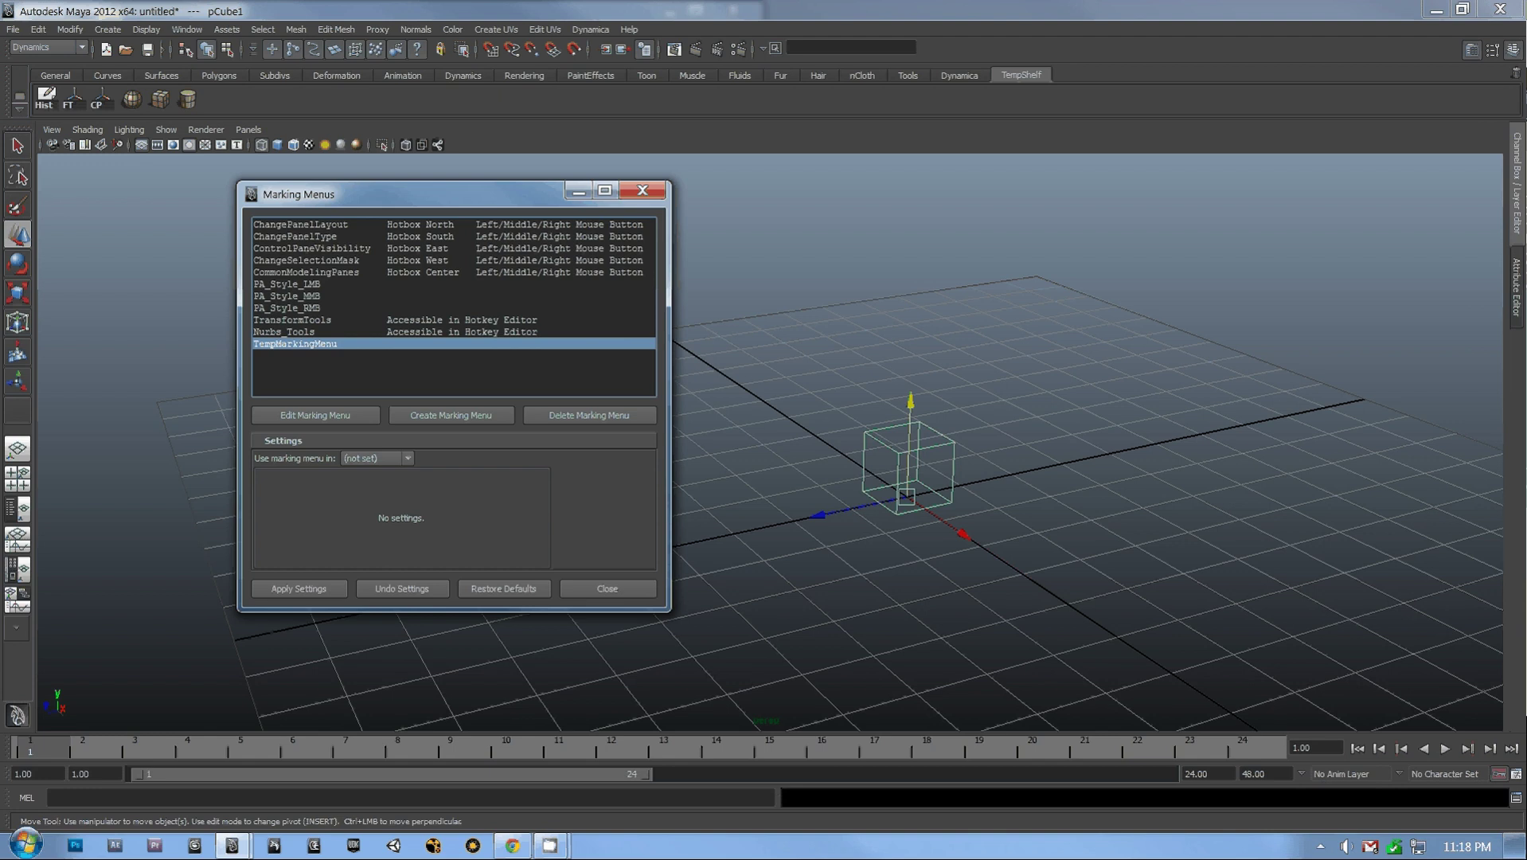
{"action": "left_click", "coordinate": [377, 458]}
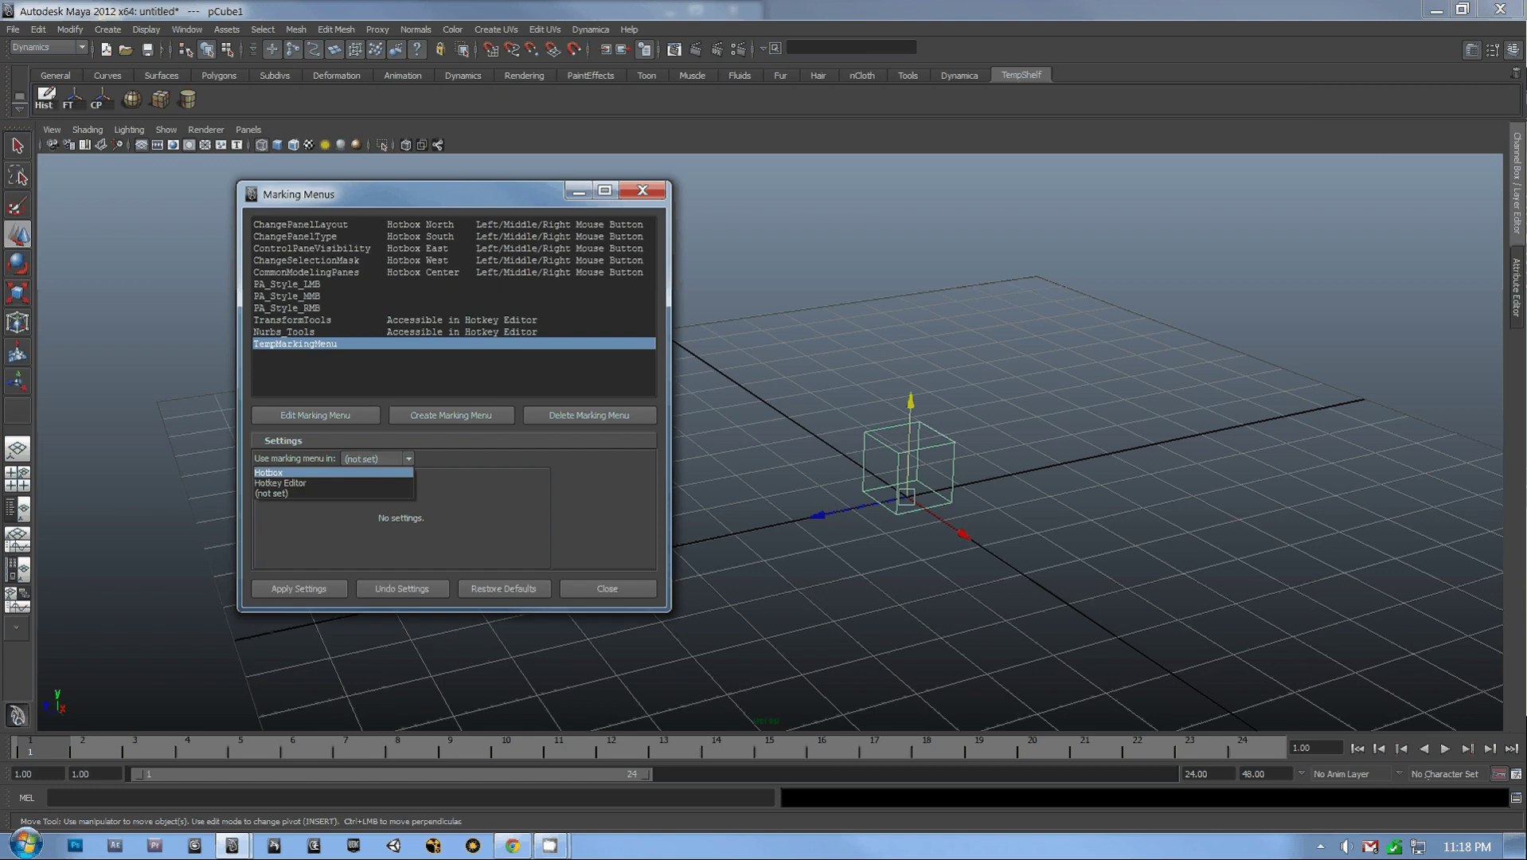
{"action": "left_click", "coordinate": [333, 473]}
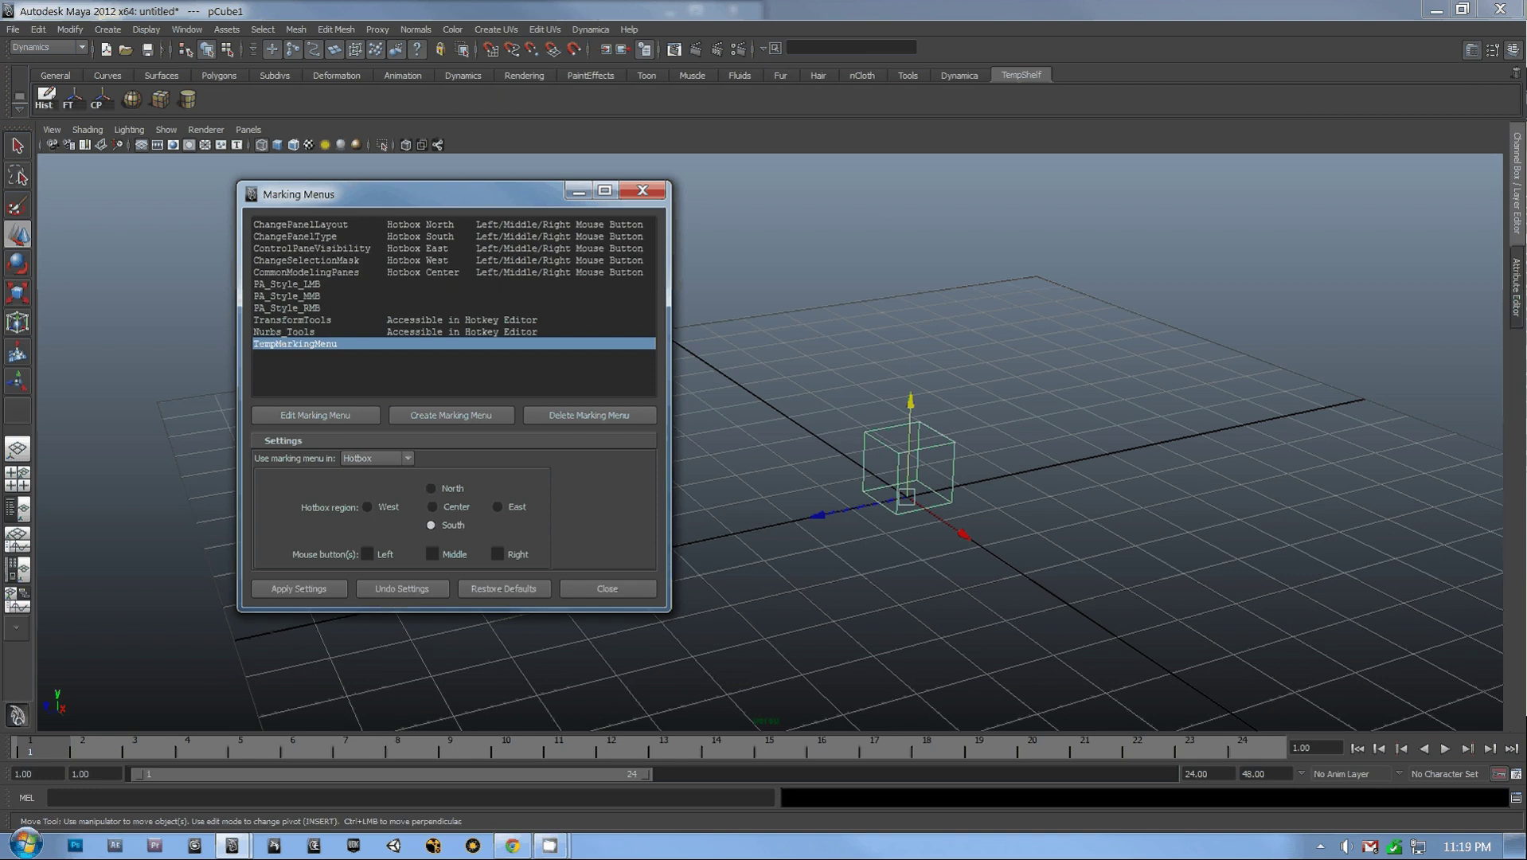
{"action": "left_click", "coordinate": [433, 507]}
Step: Set TempMarkingMenu for use in the Hotkey Editor, apply the settings and close the Marking Menus window
{"action": "left_click", "coordinate": [376, 457]}
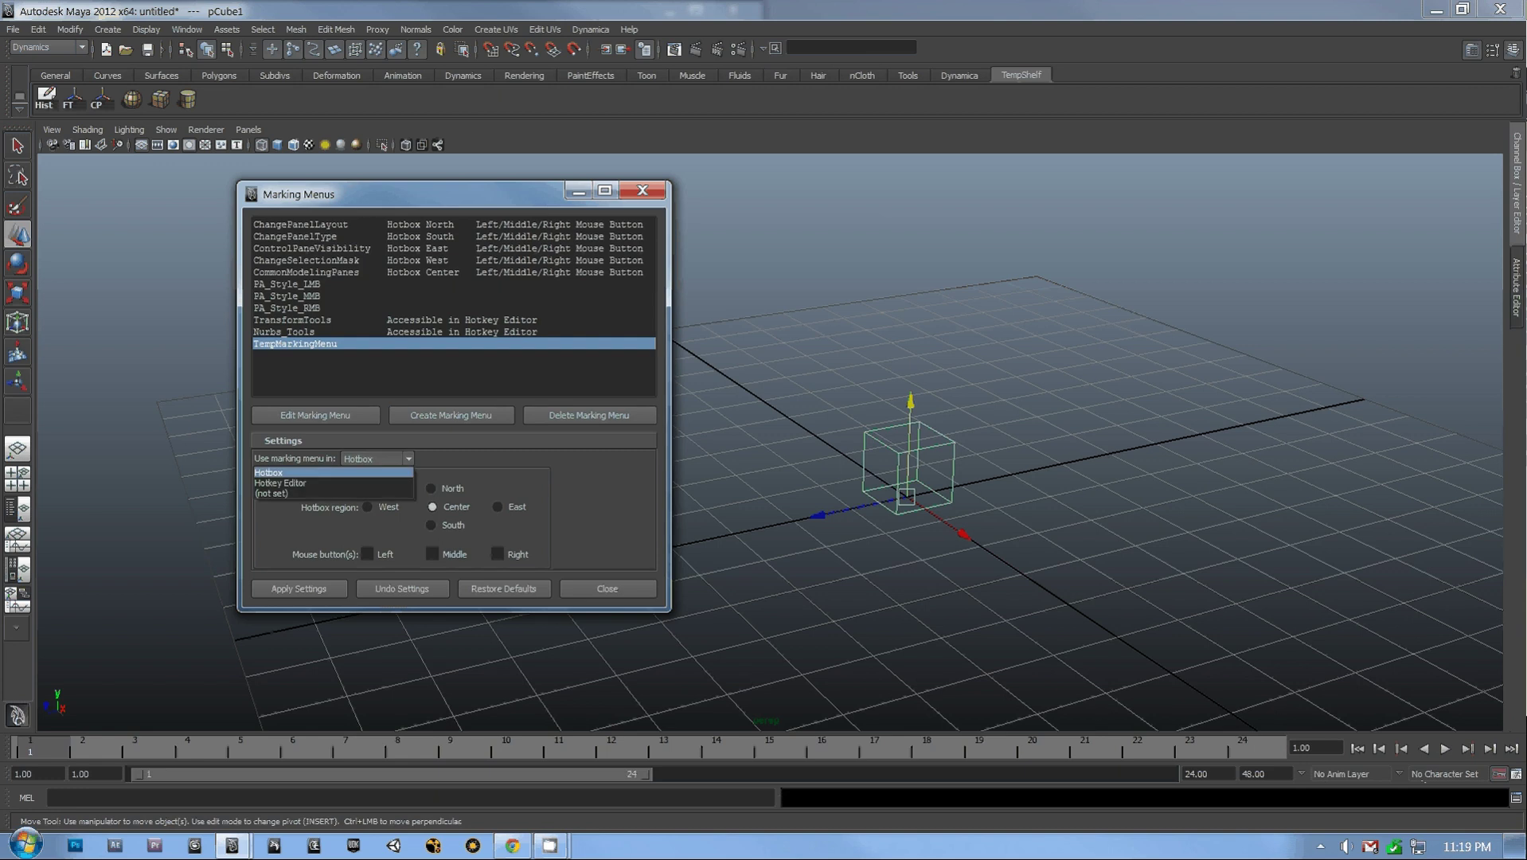
{"action": "left_click", "coordinate": [351, 483]}
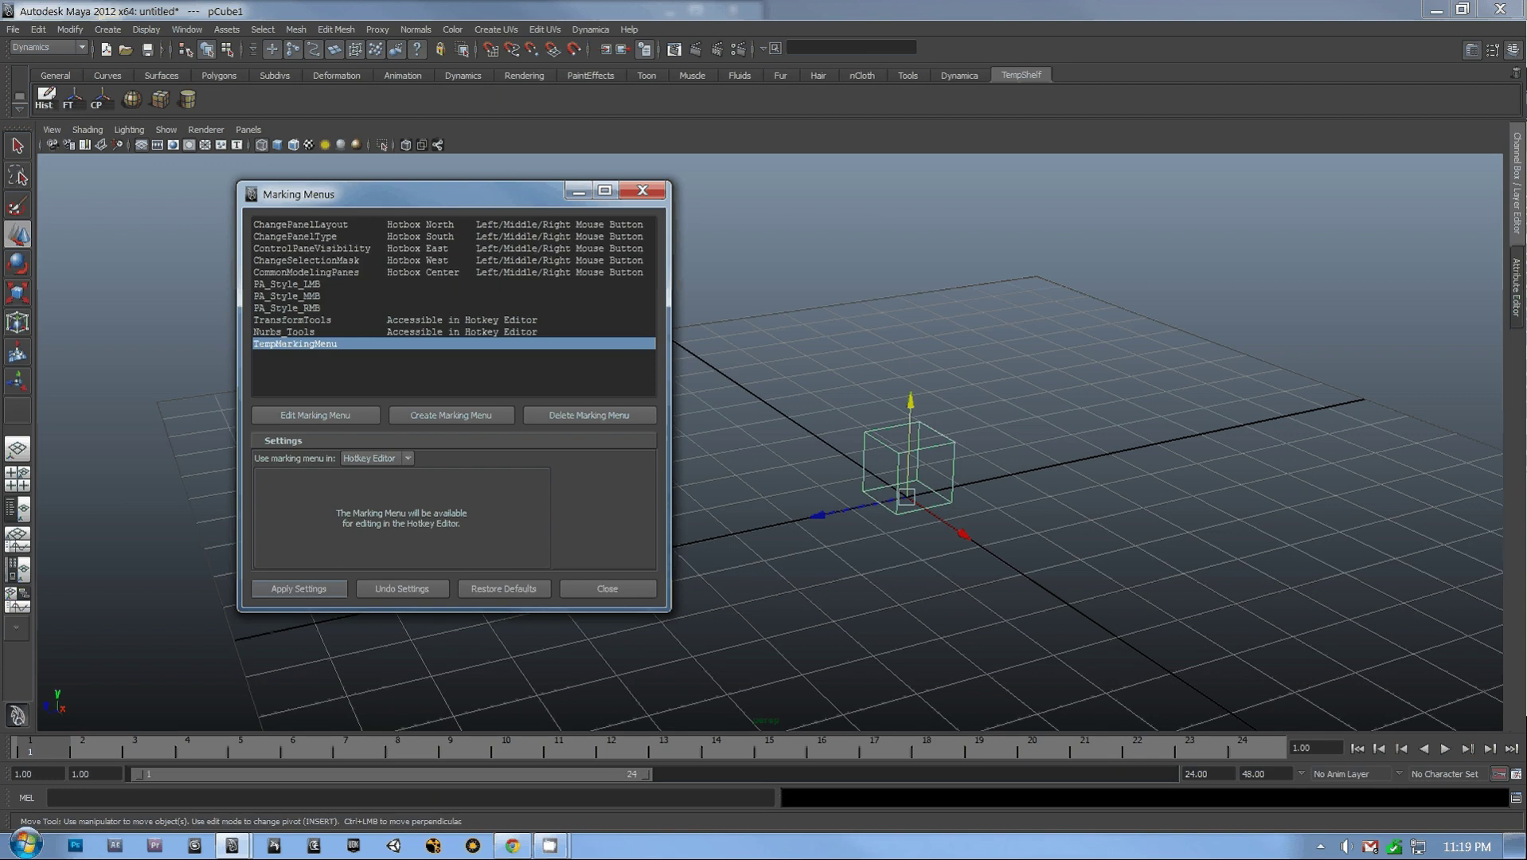
{"action": "left_click", "coordinate": [299, 590]}
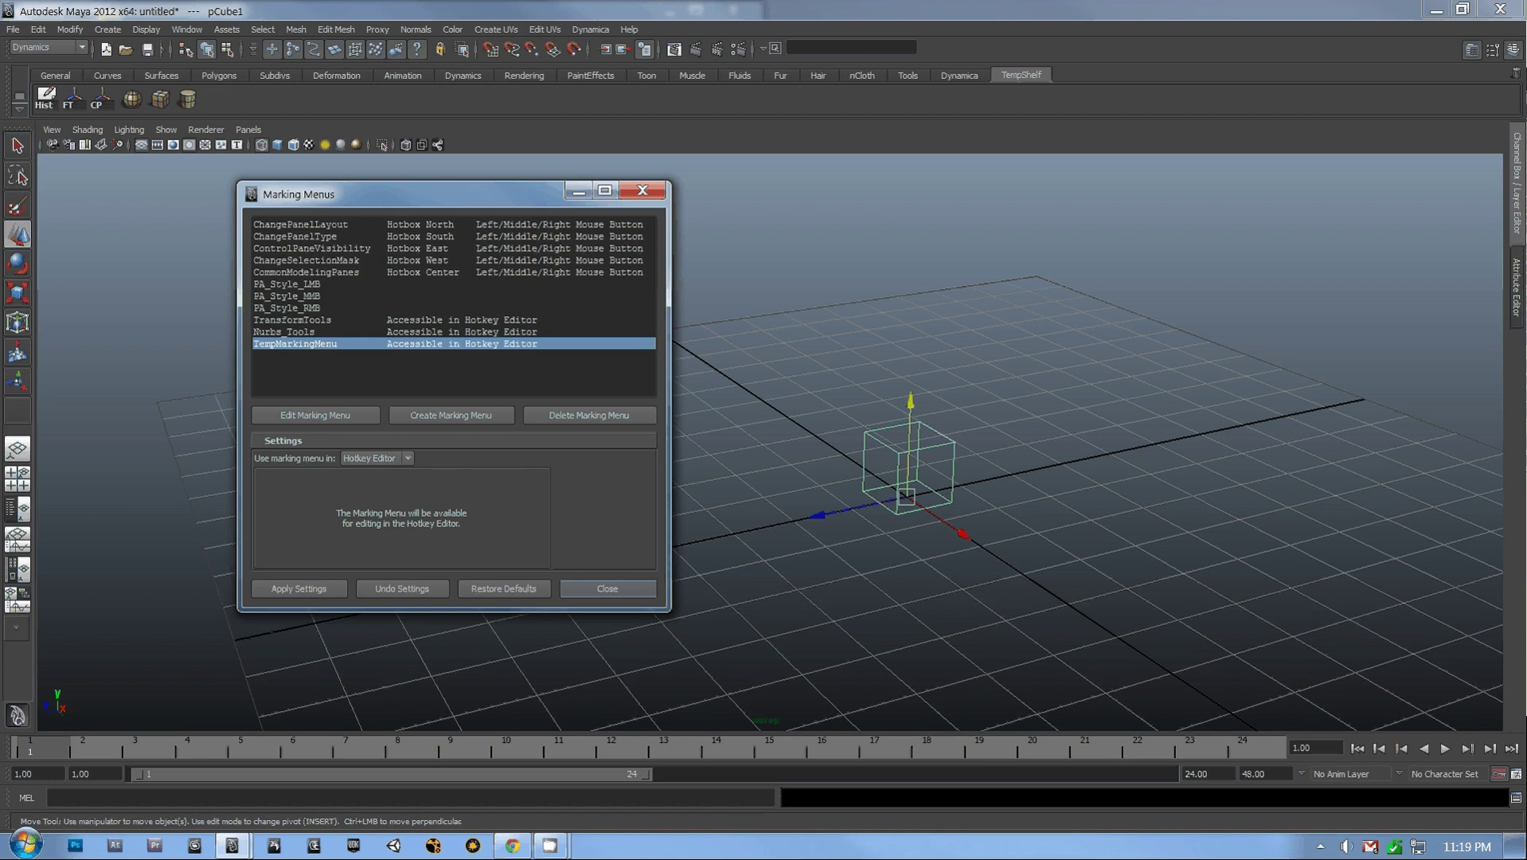
{"action": "left_click", "coordinate": [608, 589]}
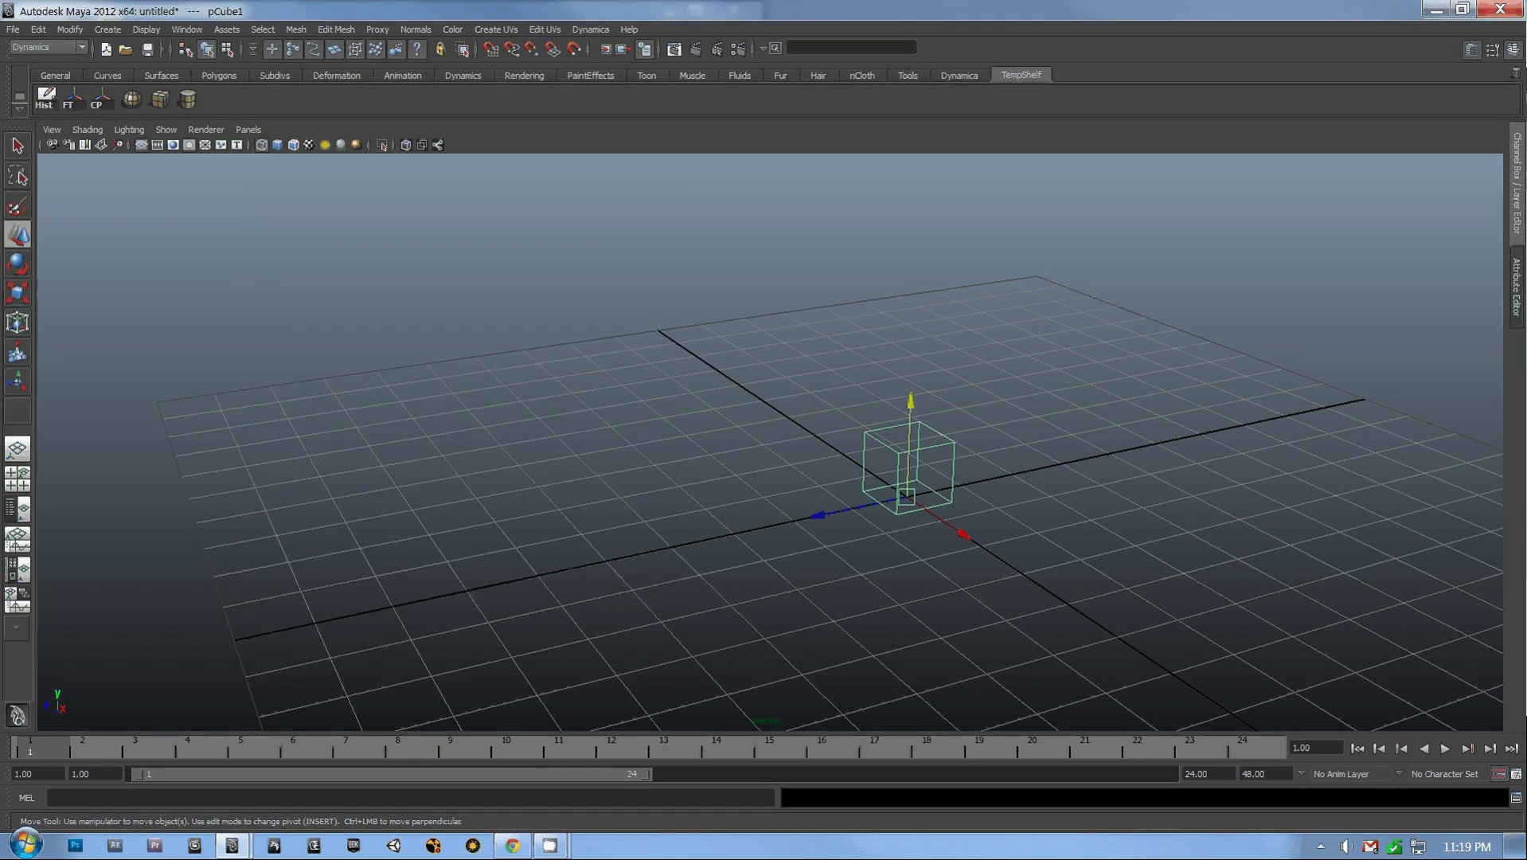
Step: Open the Hotkey Editor and select the TempMarkingMenu_Press command in the User Marking Menus category
{"action": "left_click", "coordinate": [187, 30]}
{"action": "mouse_move", "coordinate": [229, 115]}
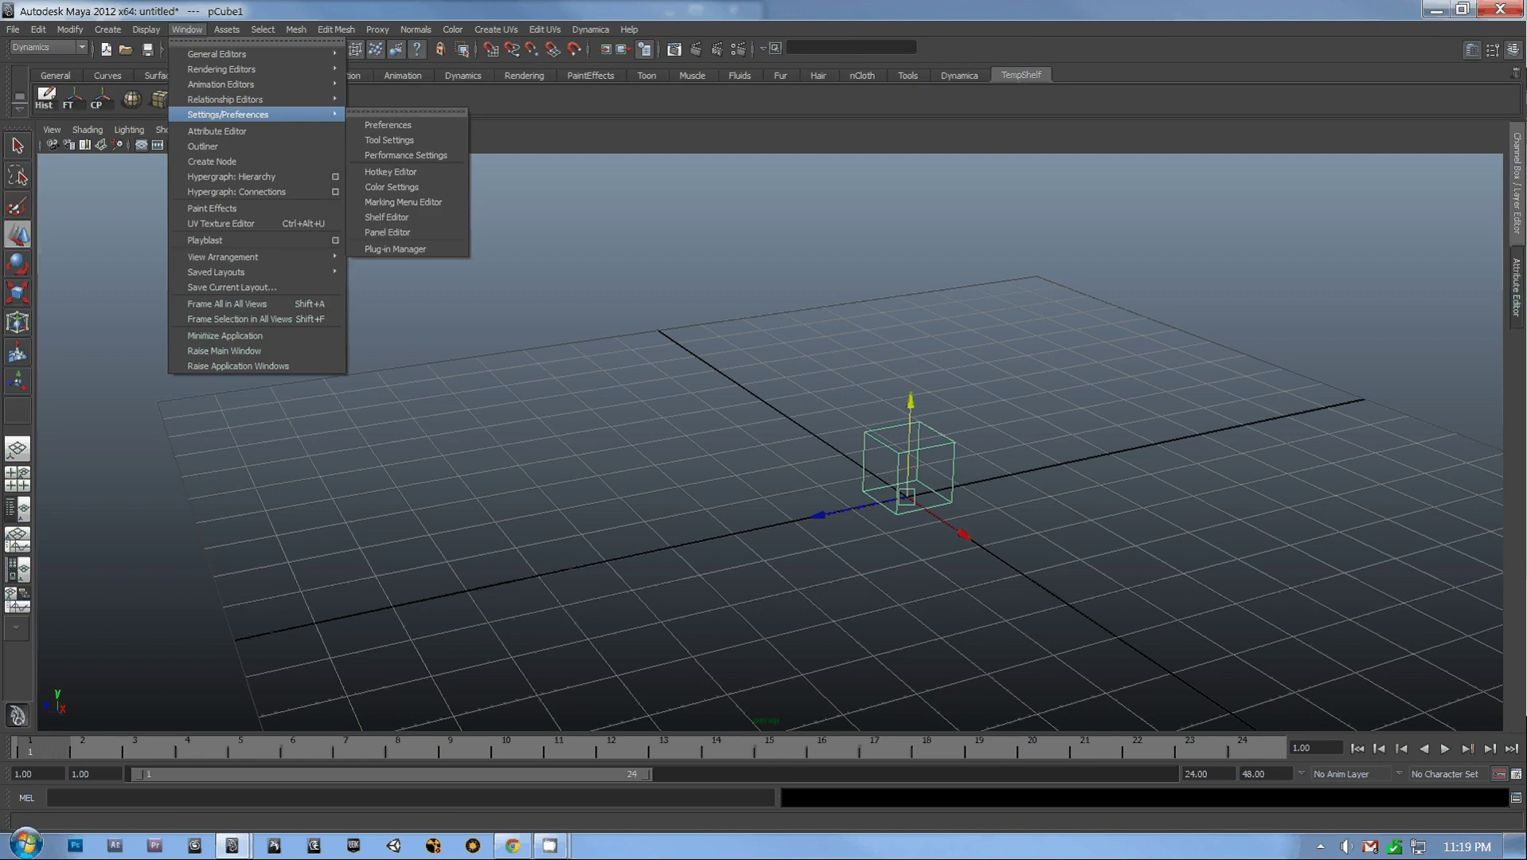
{"action": "left_click", "coordinate": [406, 155]}
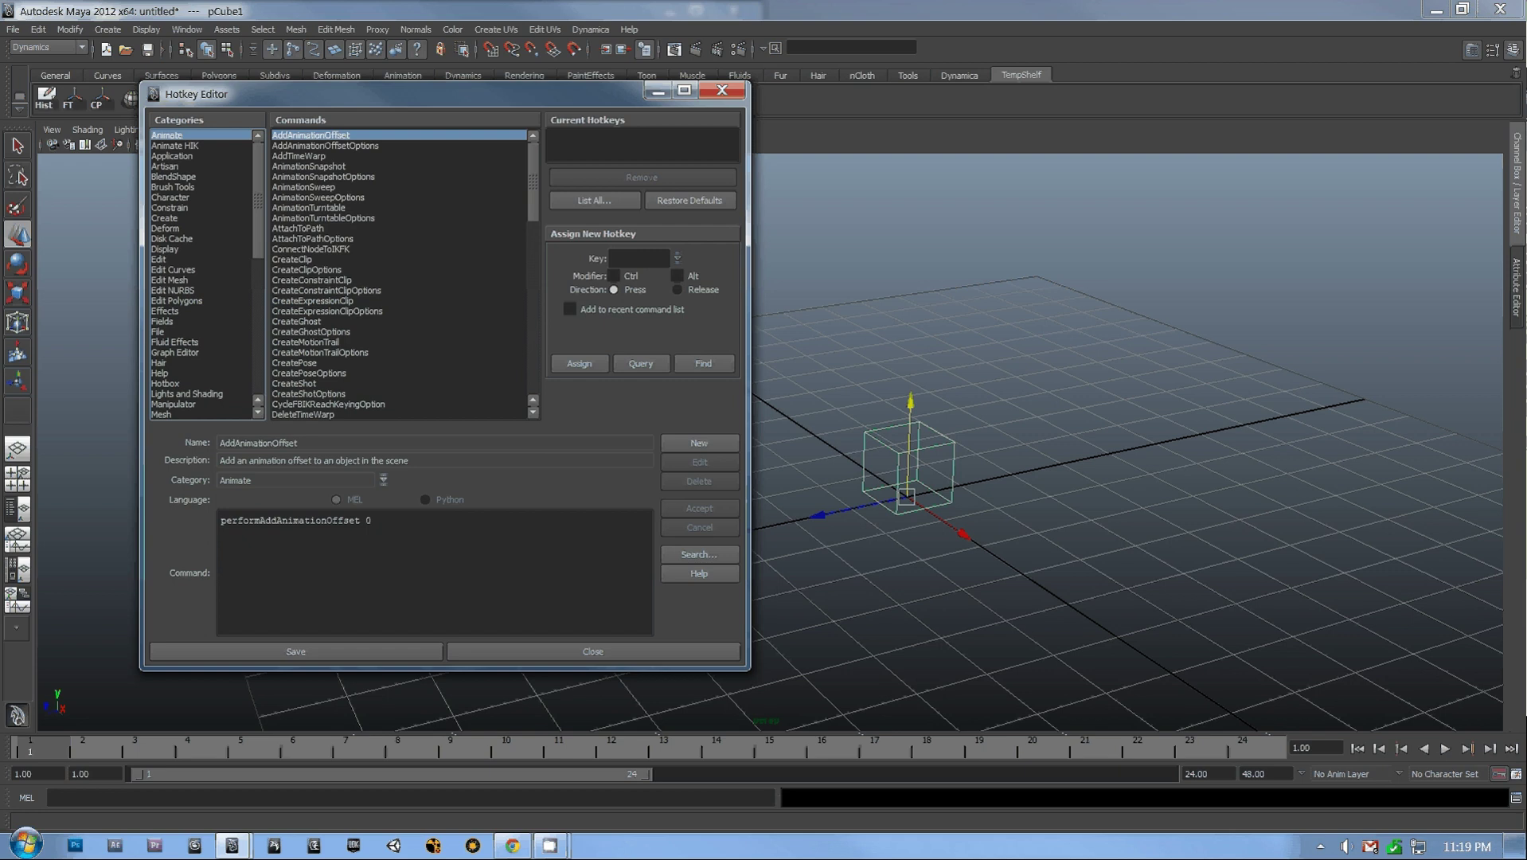
{"action": "scroll", "coordinate": [203, 274], "scroll_direction": "down", "scroll_amount": 11}
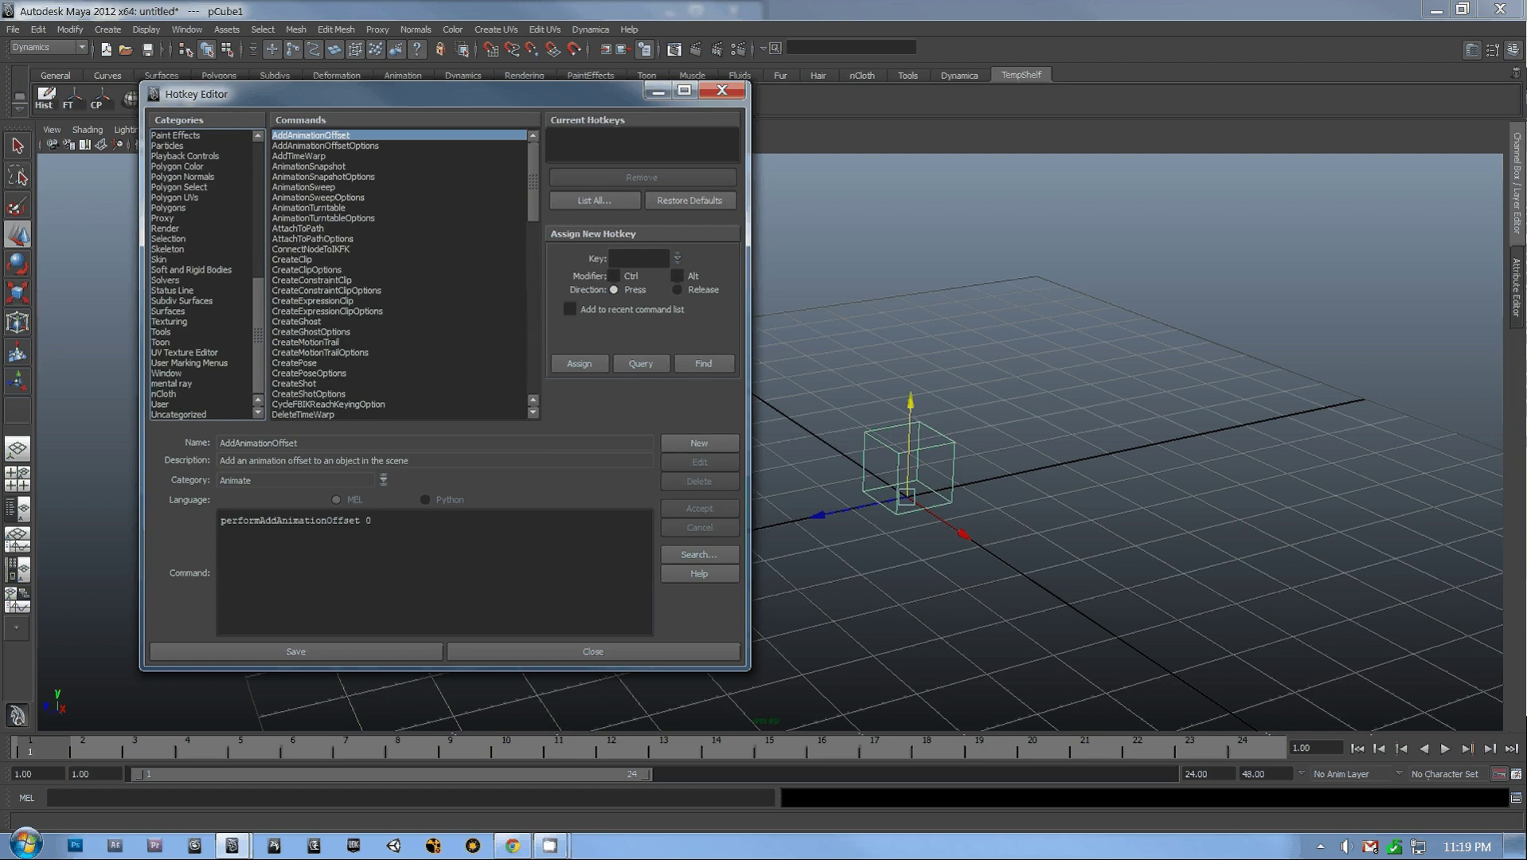
{"action": "left_click", "coordinate": [191, 363]}
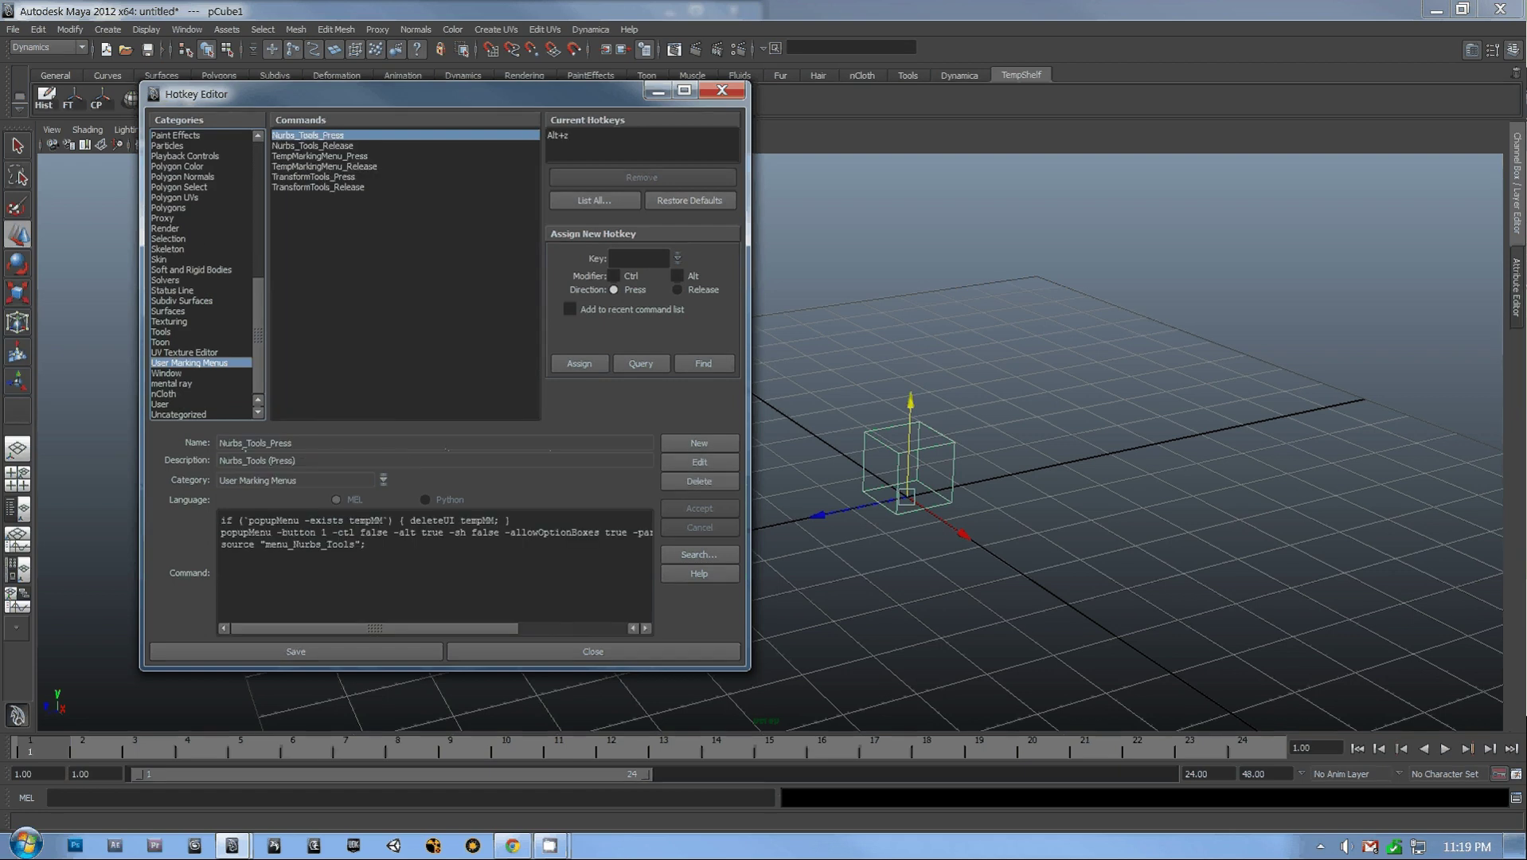
{"action": "left_click", "coordinate": [320, 156]}
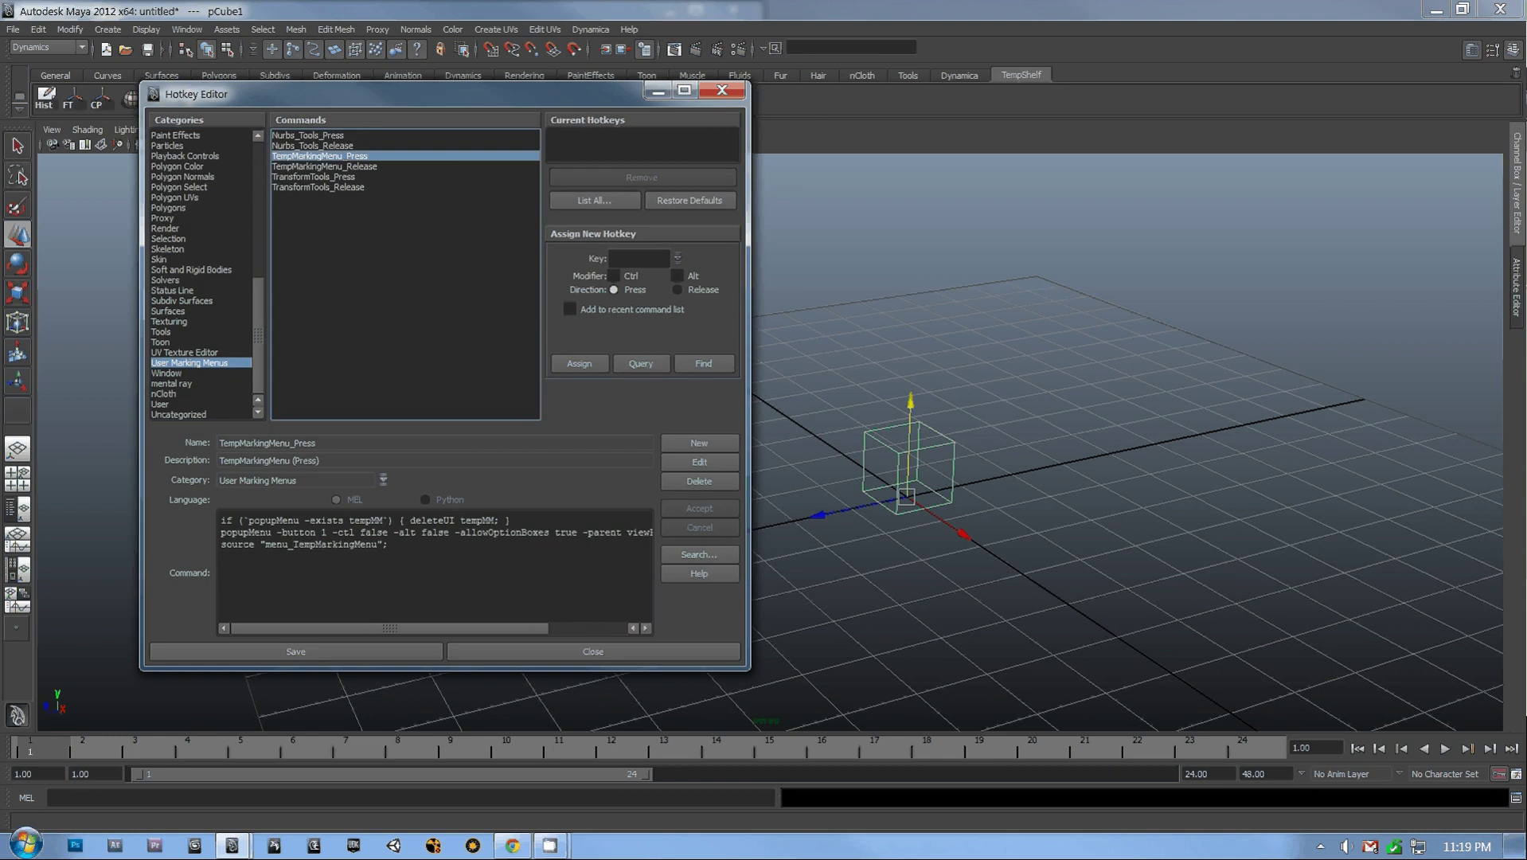
Step: Compare the MEL code of the TempMarkingMenu_Press and TempMarkingMenu_Release commands in the Hotkey Editor
{"action": "left_click", "coordinate": [324, 167]}
{"action": "left_click", "coordinate": [320, 156]}
{"action": "left_click", "coordinate": [325, 166]}
{"action": "left_click", "coordinate": [320, 156]}
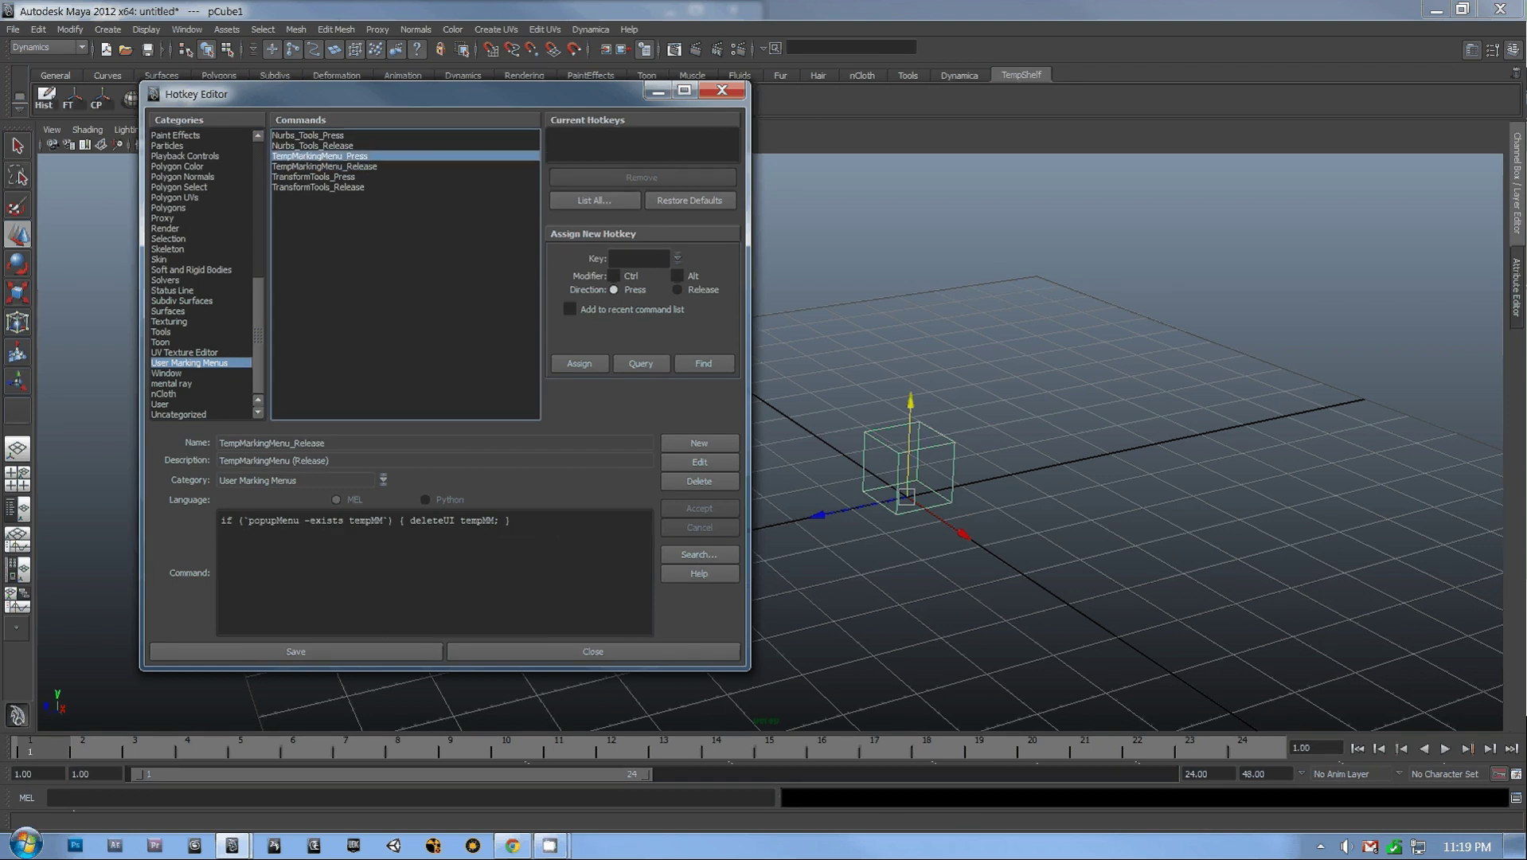
{"action": "left_click", "coordinate": [314, 177]}
{"action": "left_click", "coordinate": [324, 167]}
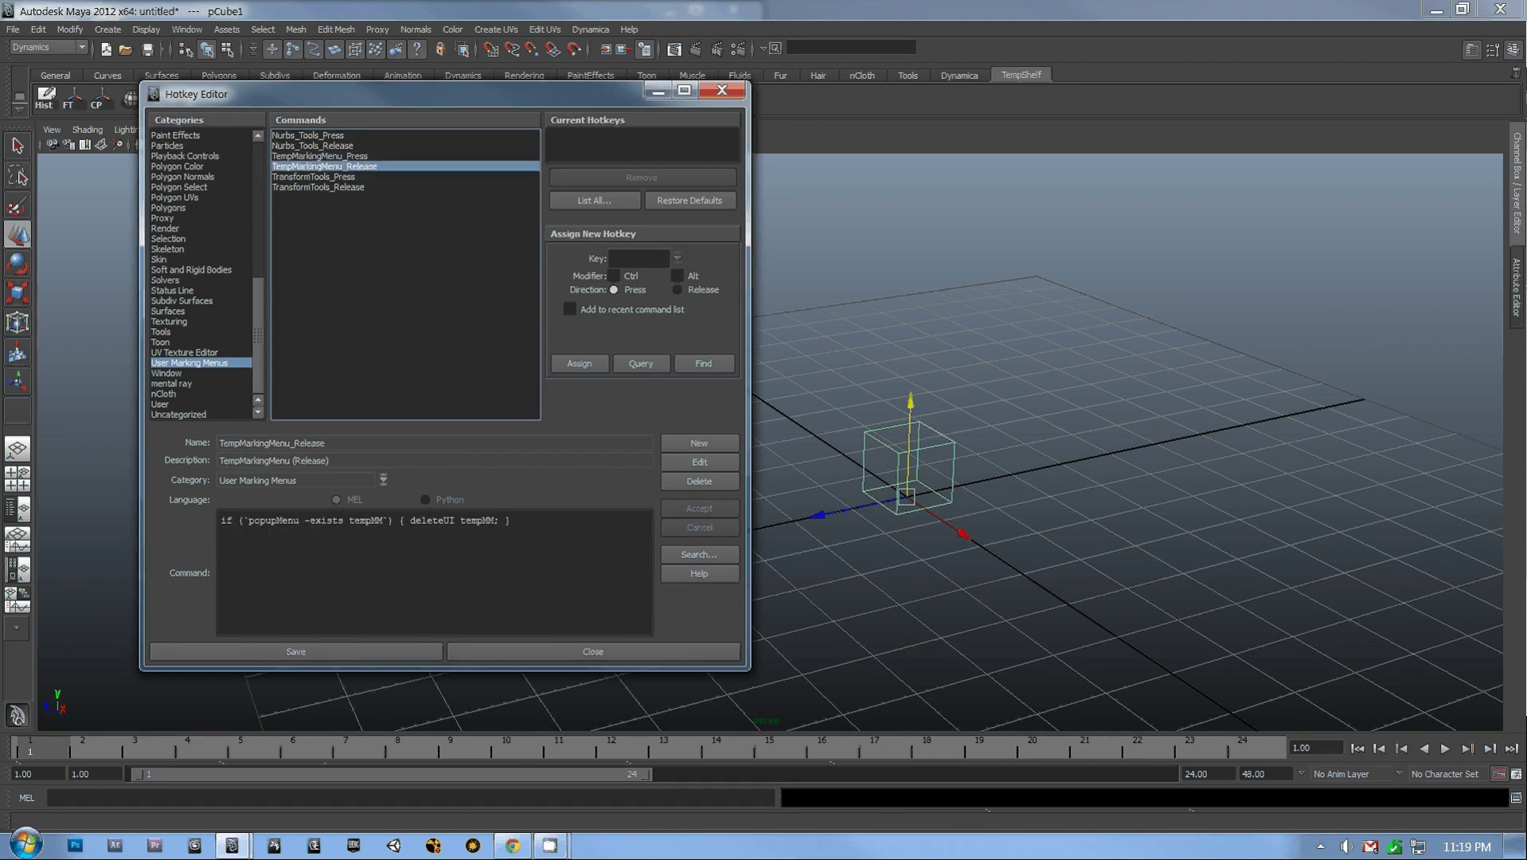
{"action": "left_click", "coordinate": [320, 156]}
{"action": "left_click", "coordinate": [324, 166]}
{"action": "left_click", "coordinate": [321, 156]}
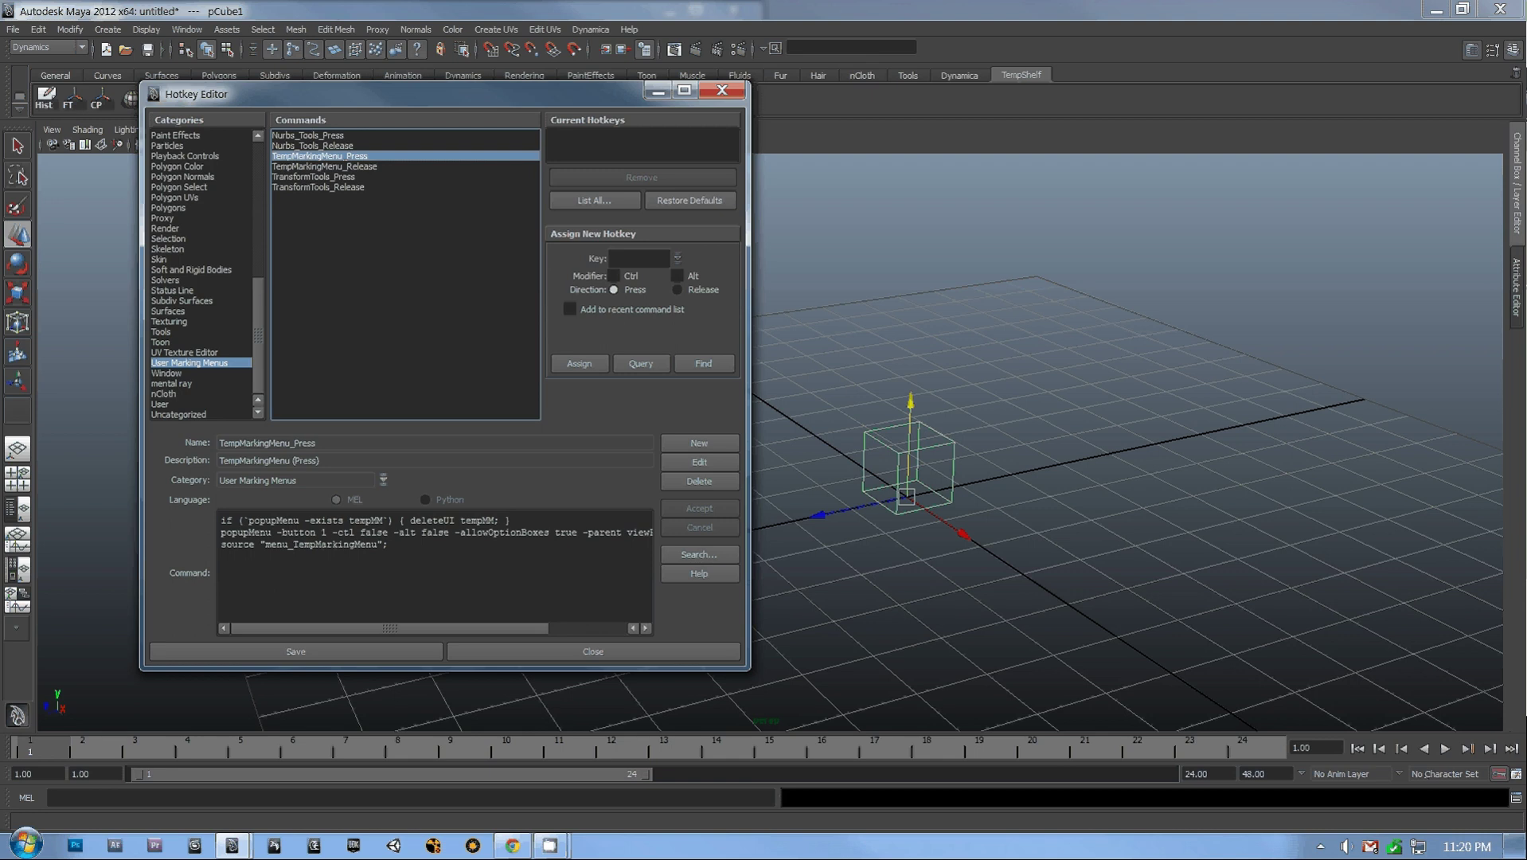
{"action": "left_click", "coordinate": [325, 166]}
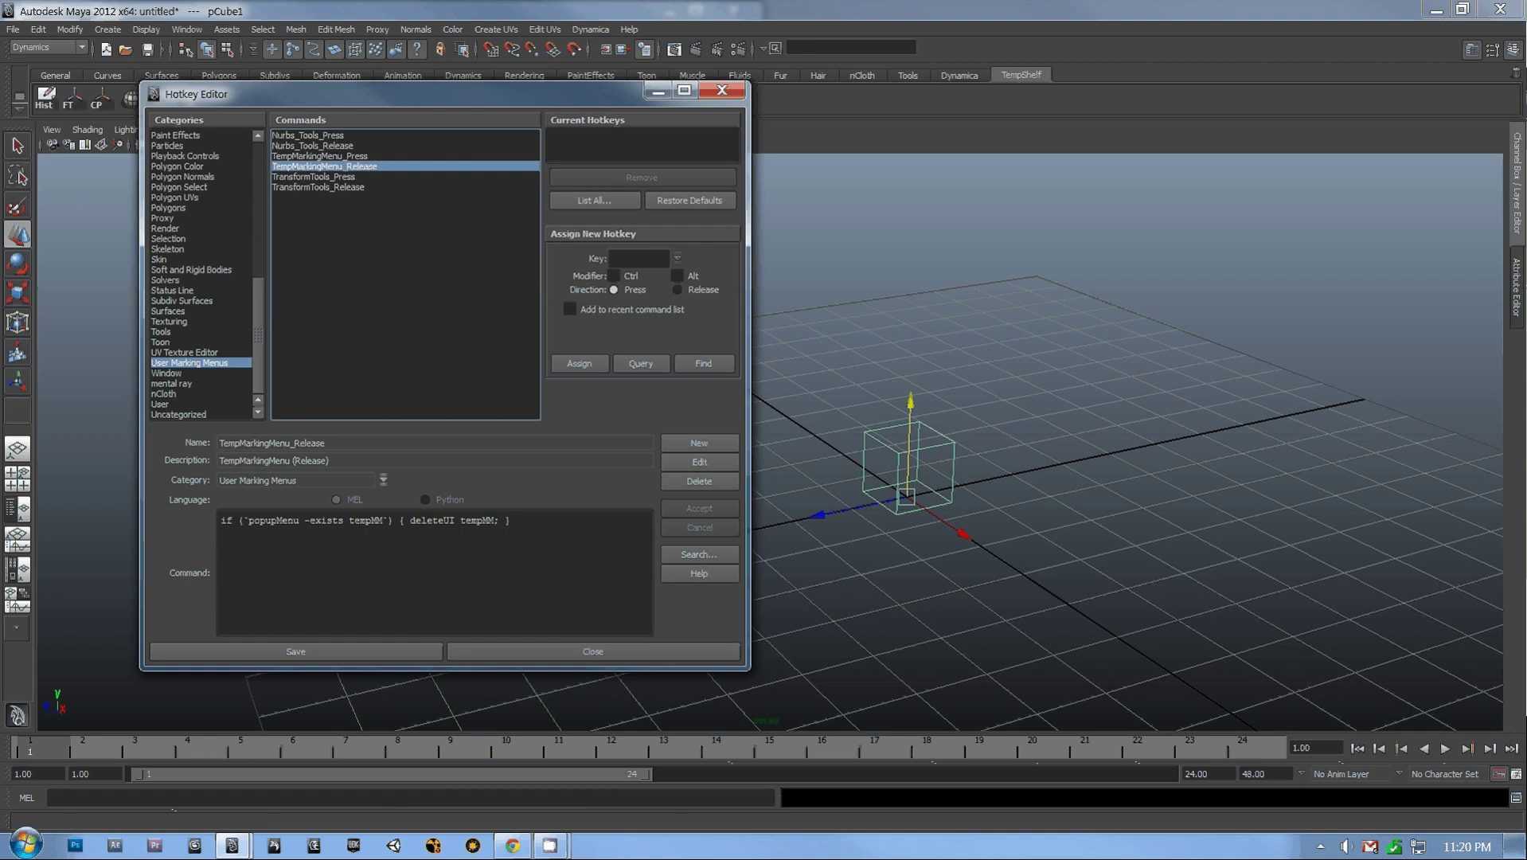
{"action": "left_click", "coordinate": [320, 156]}
{"action": "left_click", "coordinate": [325, 166]}
{"action": "left_click", "coordinate": [320, 156]}
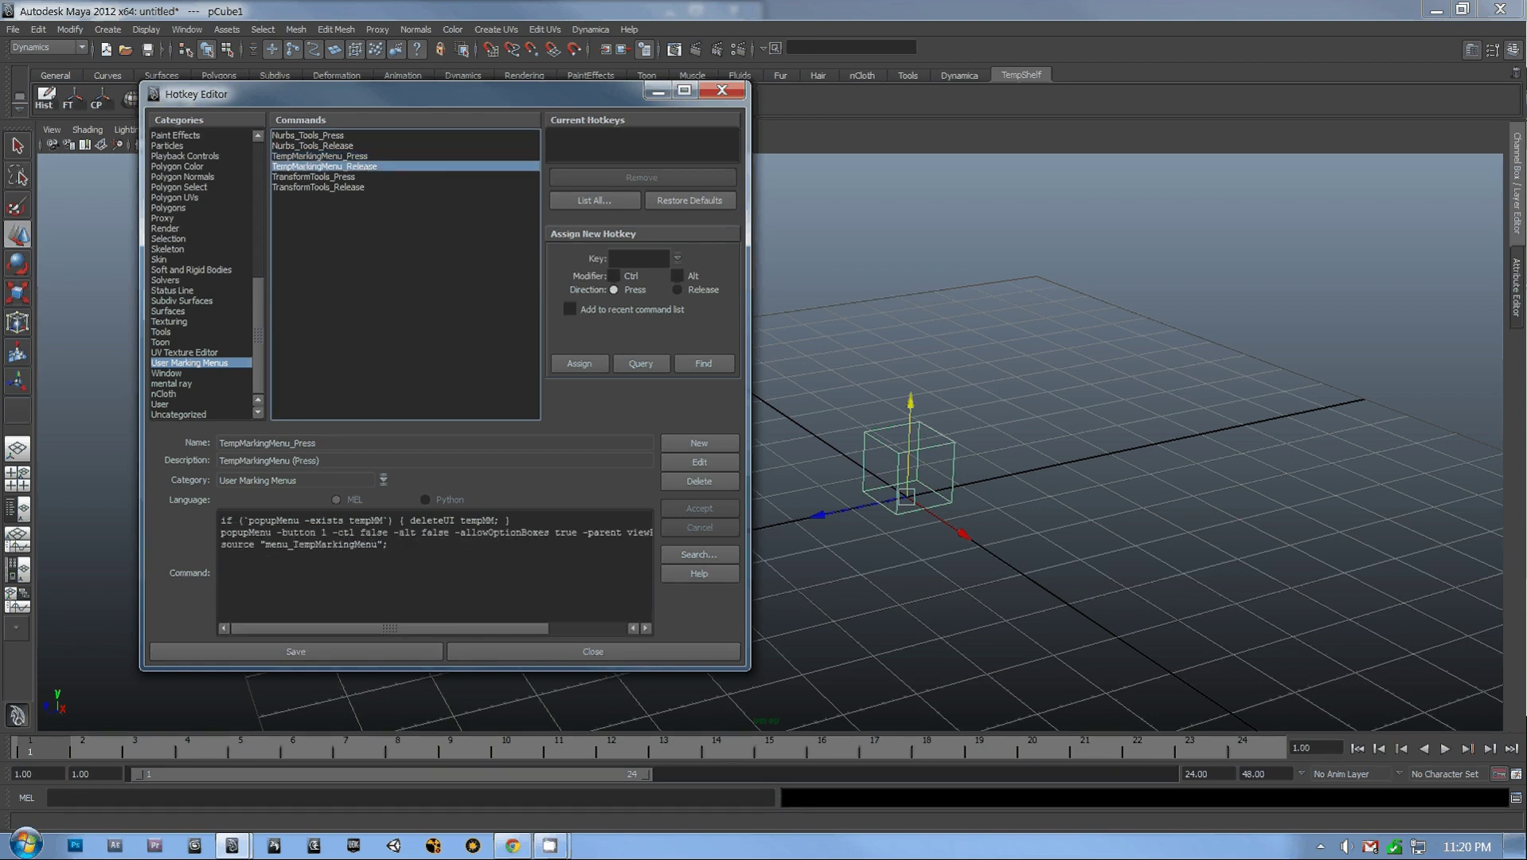
{"action": "left_click", "coordinate": [325, 167]}
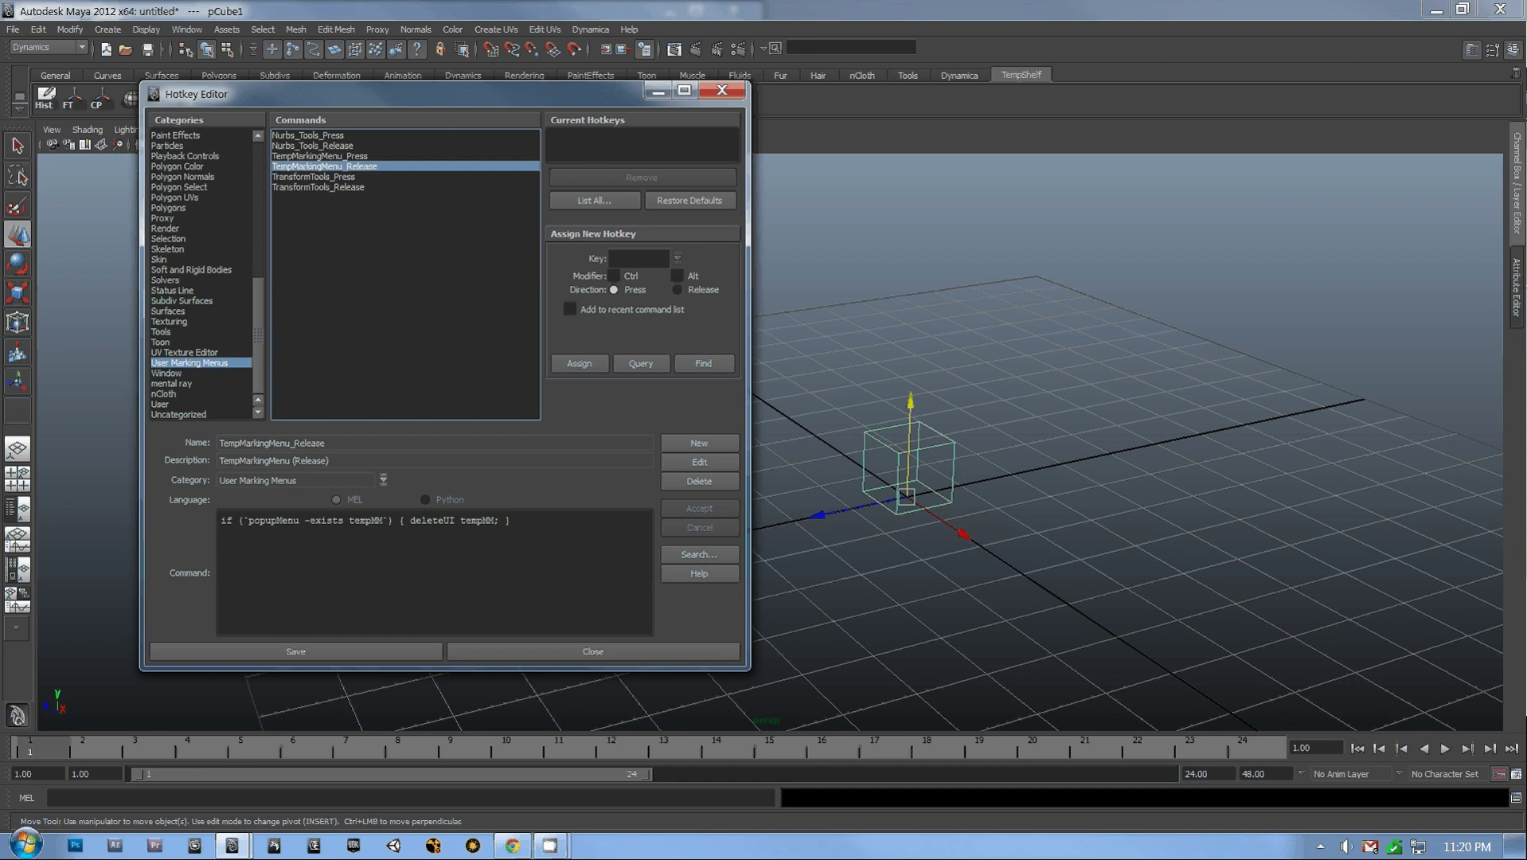
{"action": "left_click", "coordinate": [320, 156]}
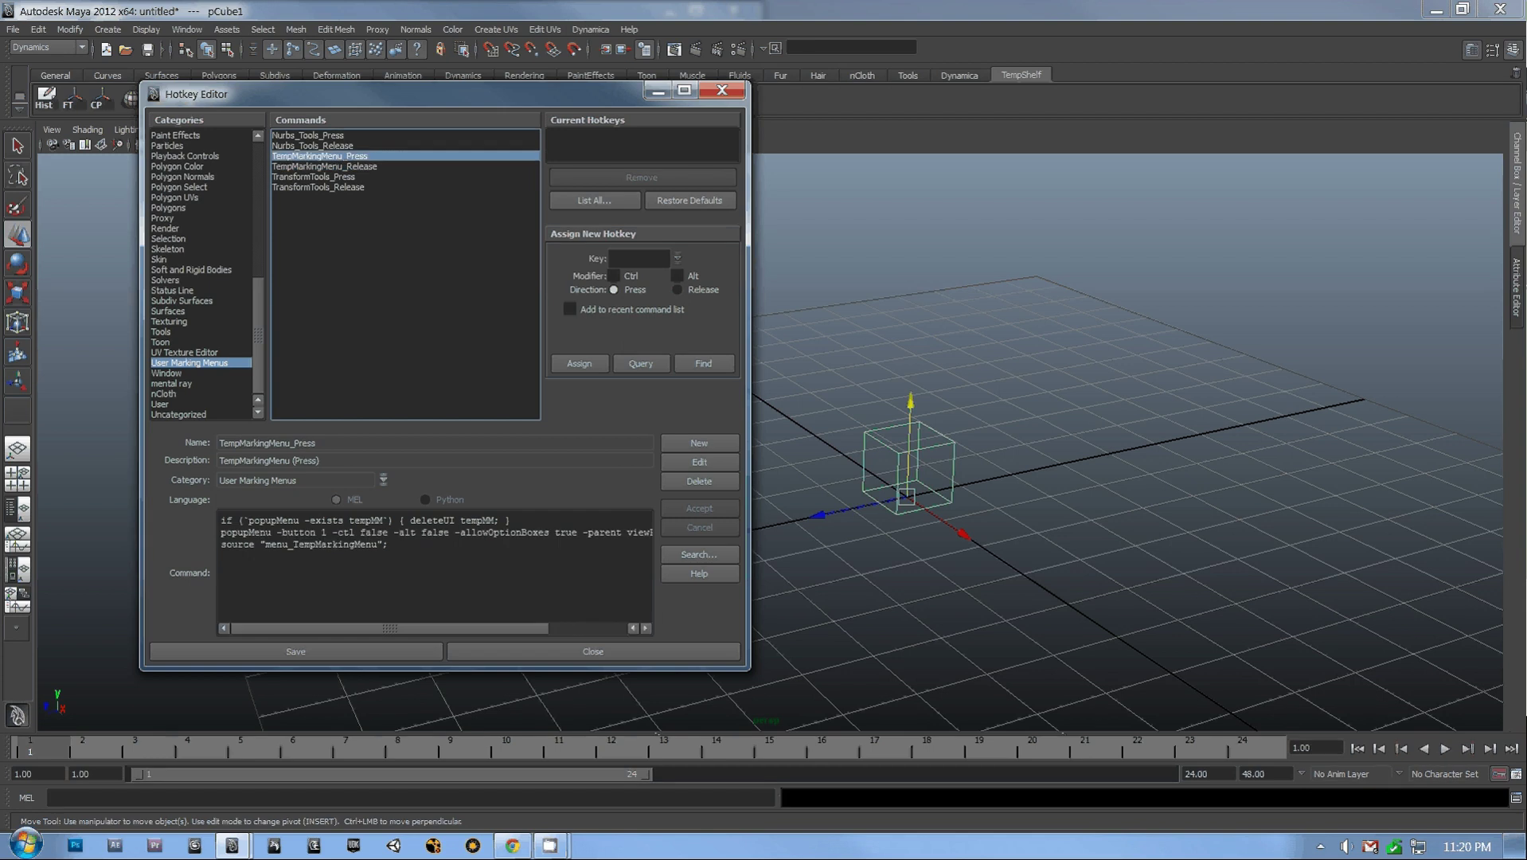
Step: Assign Ctrl+Alt+w to the TempMarkingMenu_Press command and accept attaching the matching release hotkey
{"action": "left_click", "coordinate": [614, 275]}
{"action": "left_click", "coordinate": [677, 275]}
{"action": "left_click", "coordinate": [638, 259]}
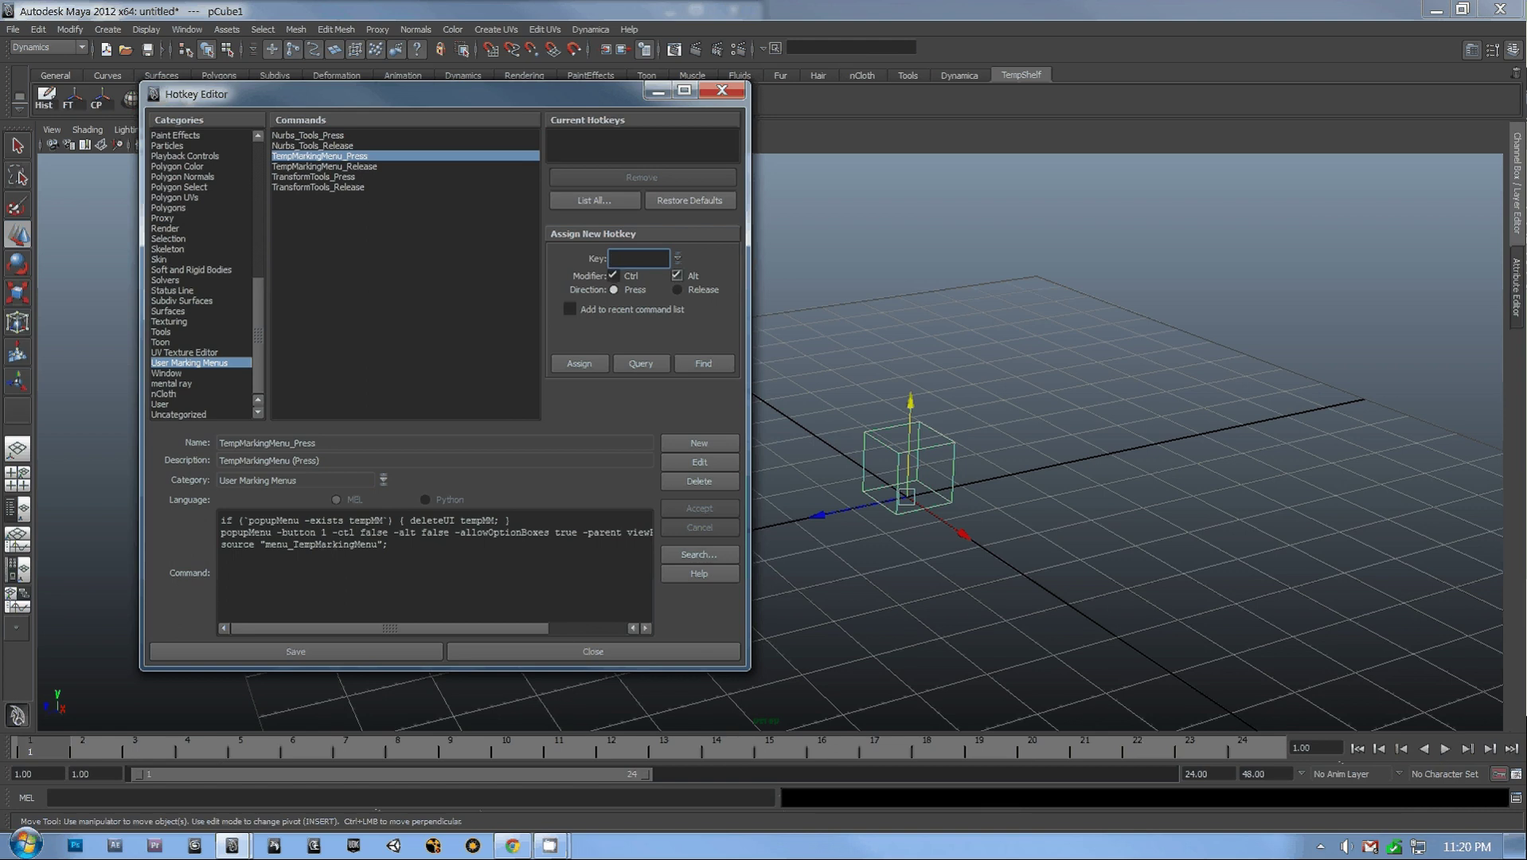
{"action": "type", "text": "w"}
{"action": "left_click", "coordinate": [642, 363]}
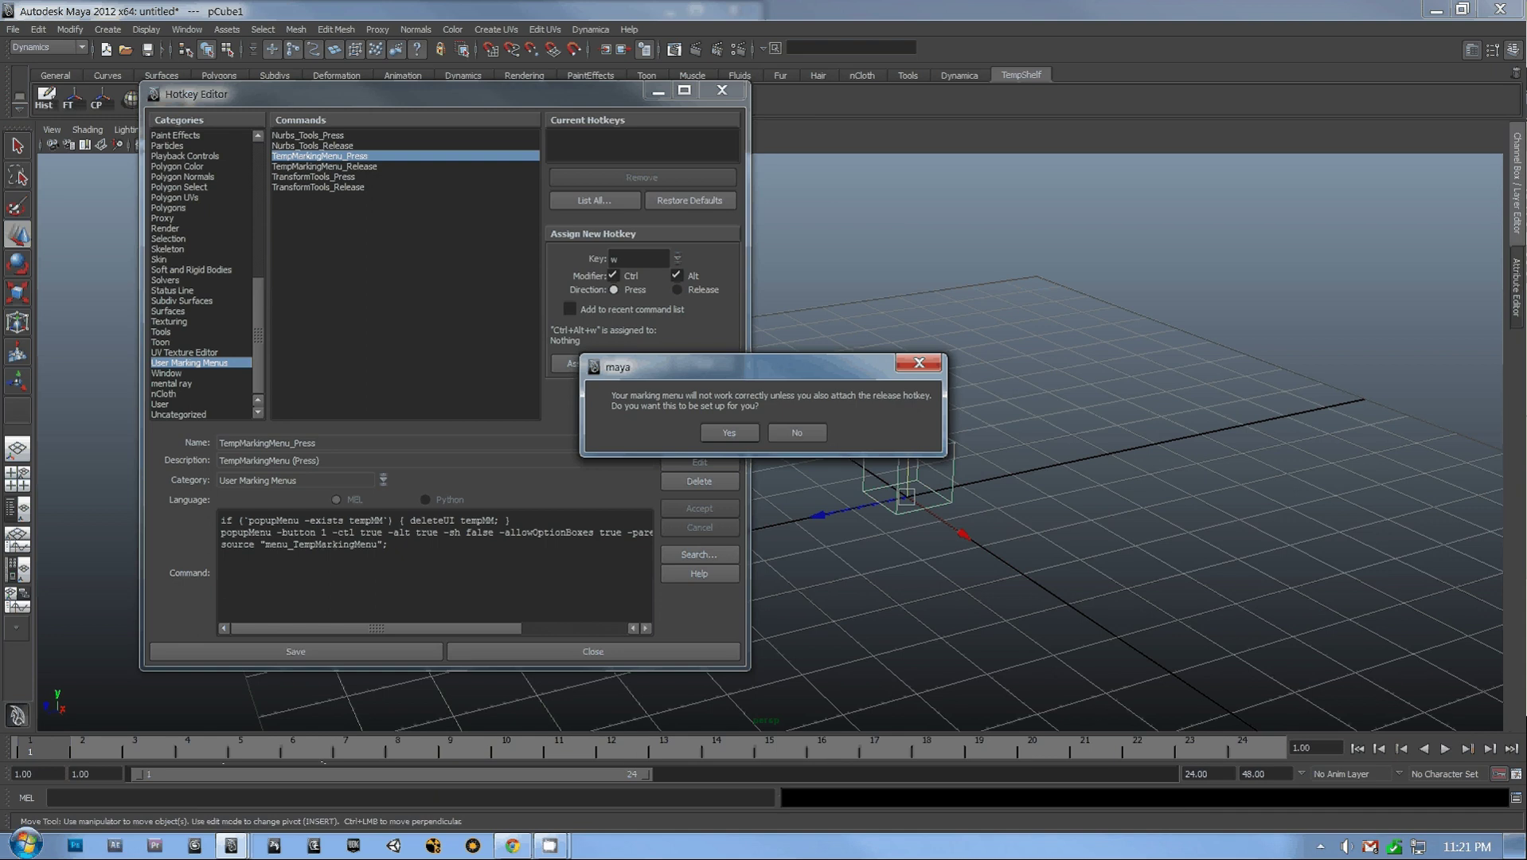
{"action": "key", "text": "Return"}
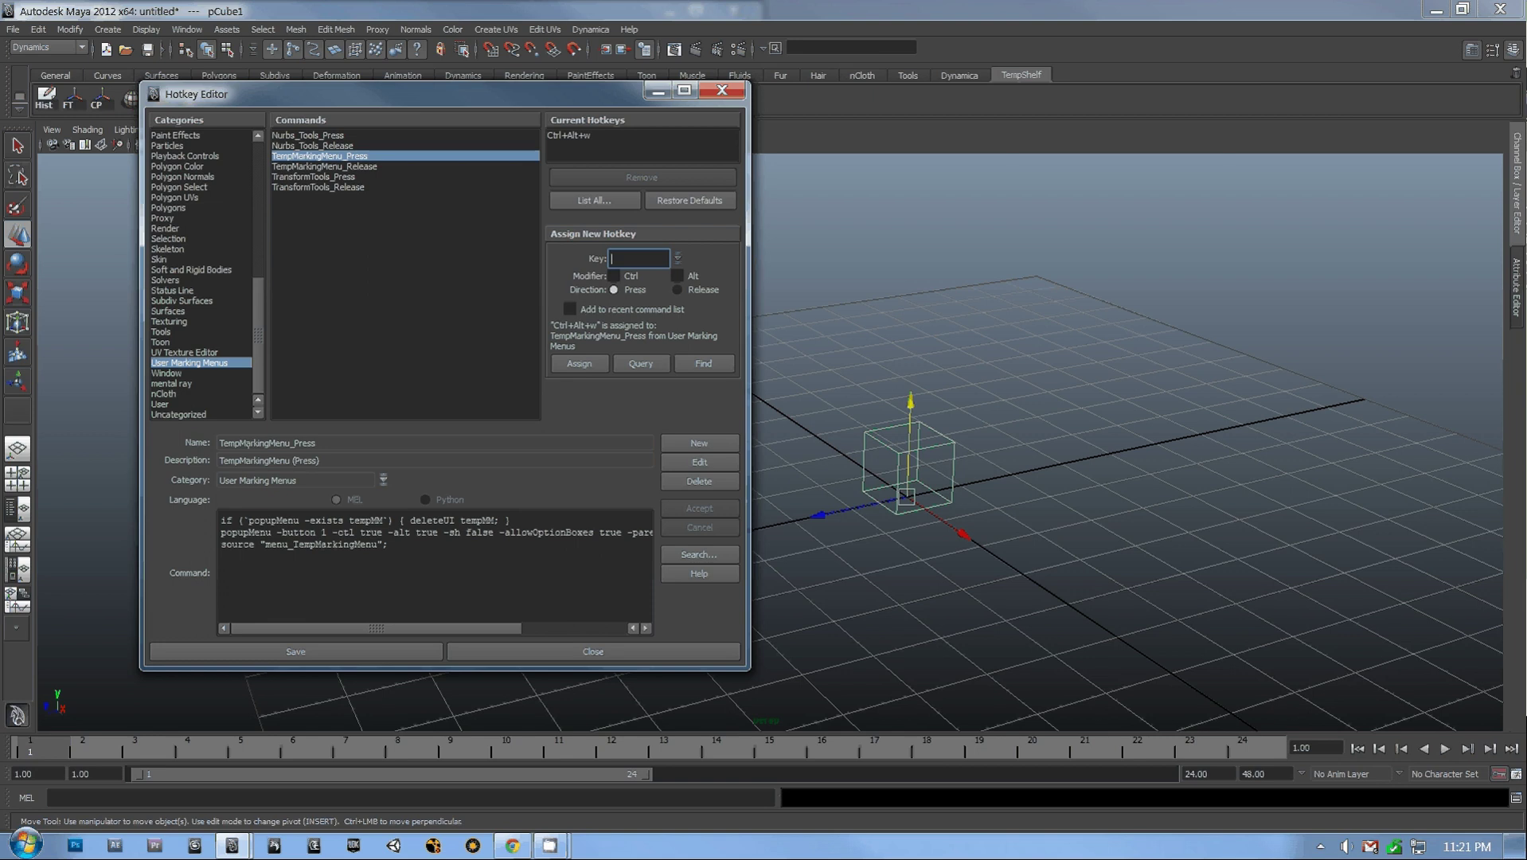
Step: Check the hotkeys of TempMarkingMenu_Release and TempMarkingMenu_Press, save the hotkey assignments and close the Hotkey Editor
{"action": "left_click", "coordinate": [325, 166]}
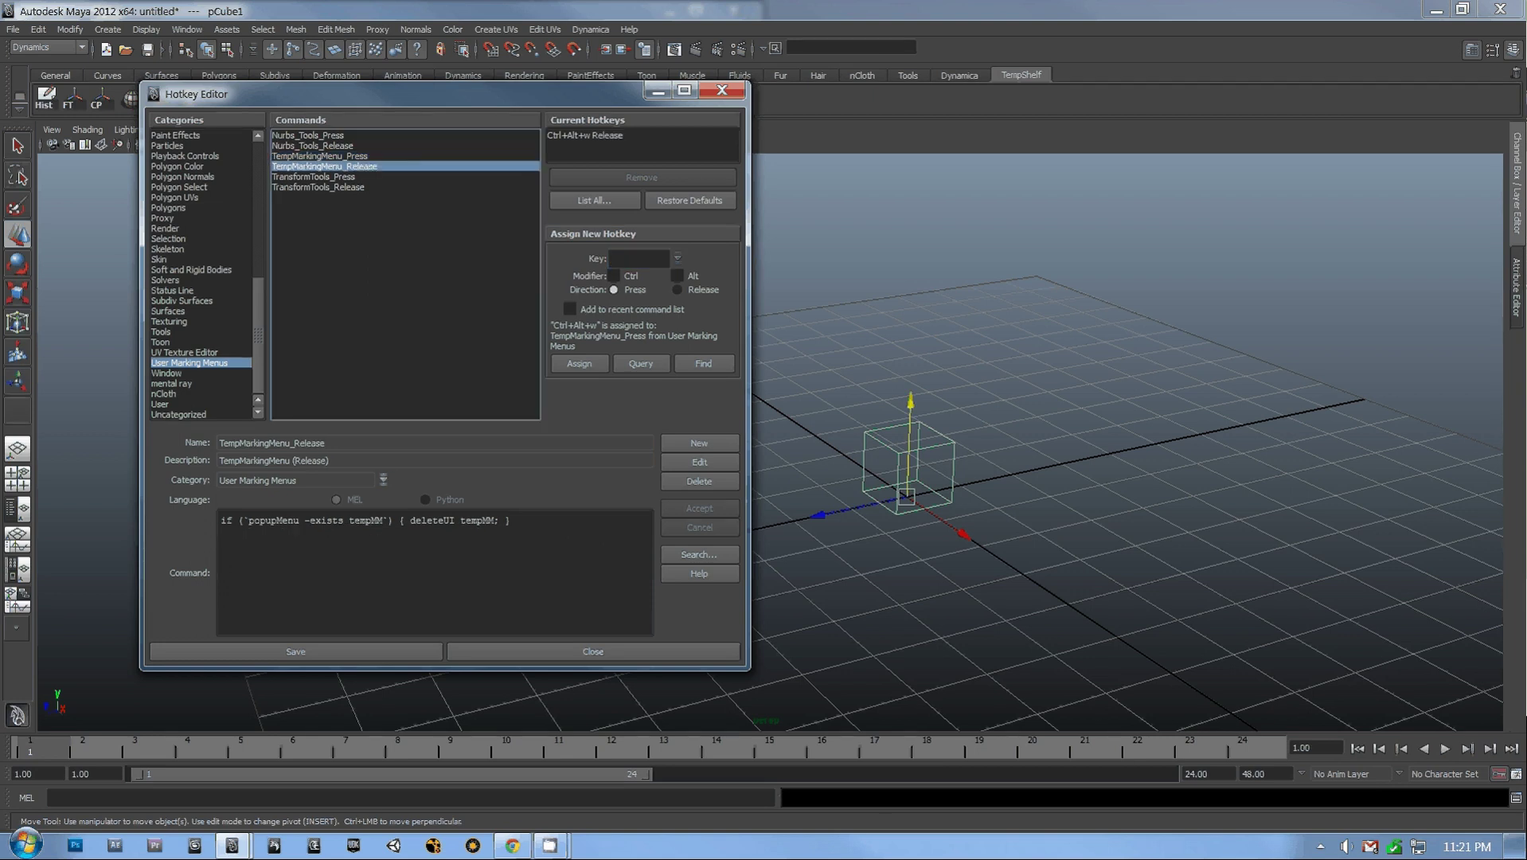
{"action": "left_click", "coordinate": [321, 156]}
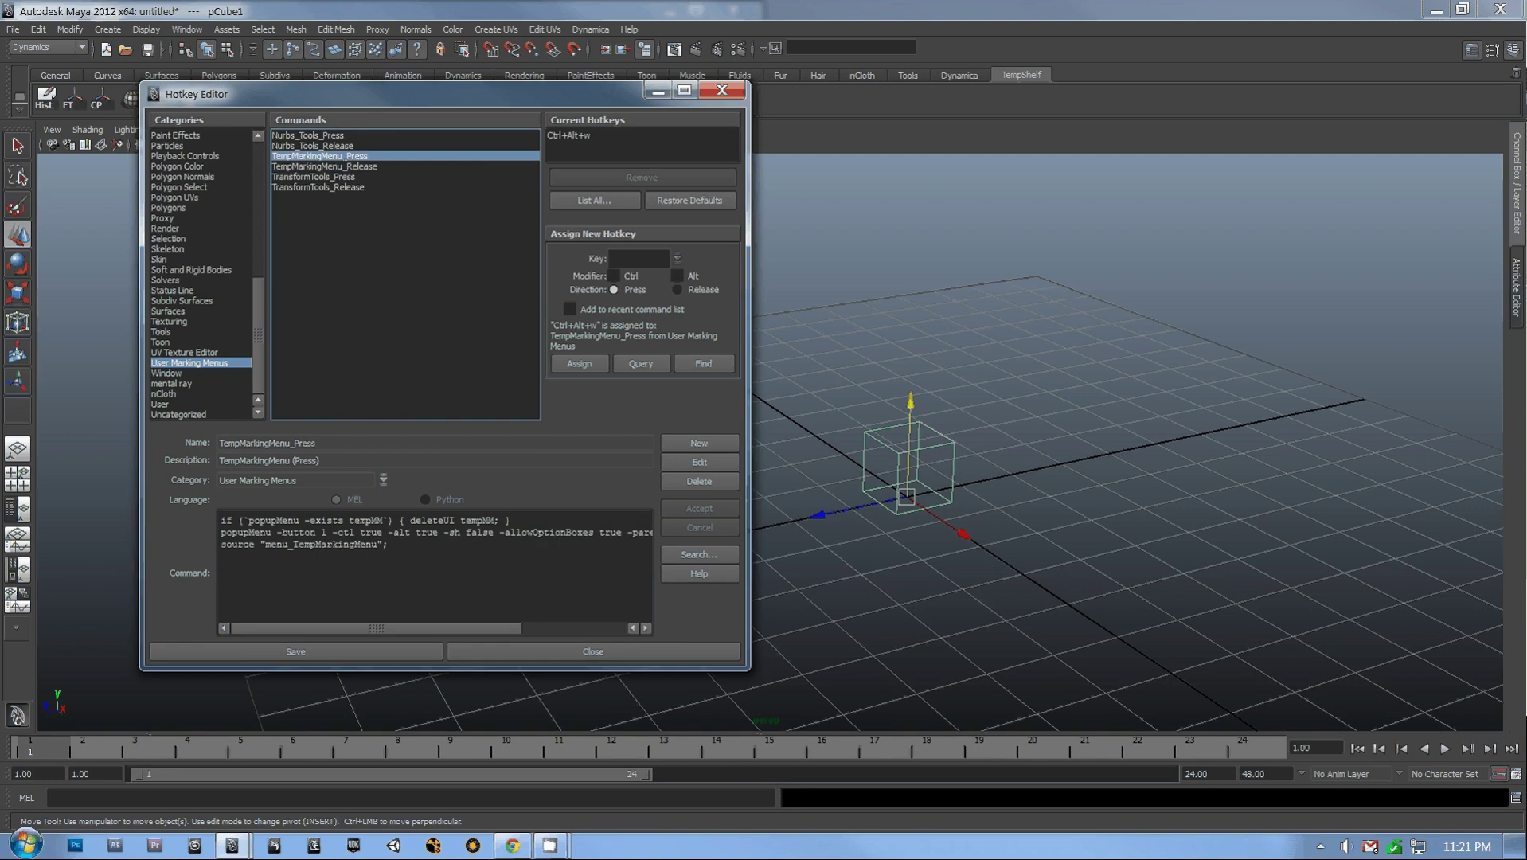
{"action": "left_click", "coordinate": [295, 651]}
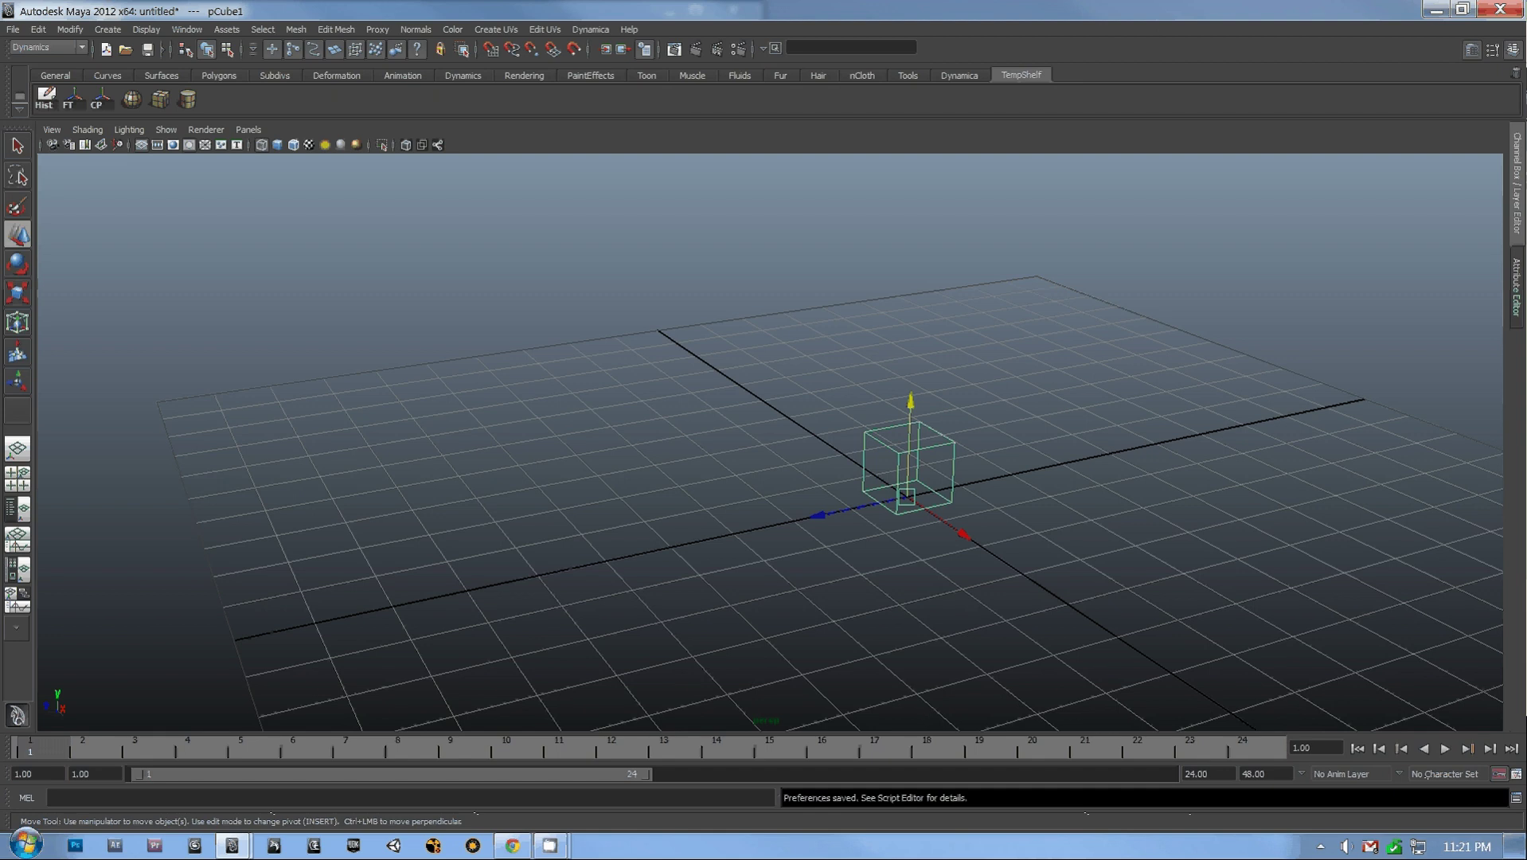
Step: Try the marking menu hotkey in the viewport and recheck the hotkey assigned to TempMarkingMenu_Press in the Hotkey Editor
{"action": "key", "text": "n"}
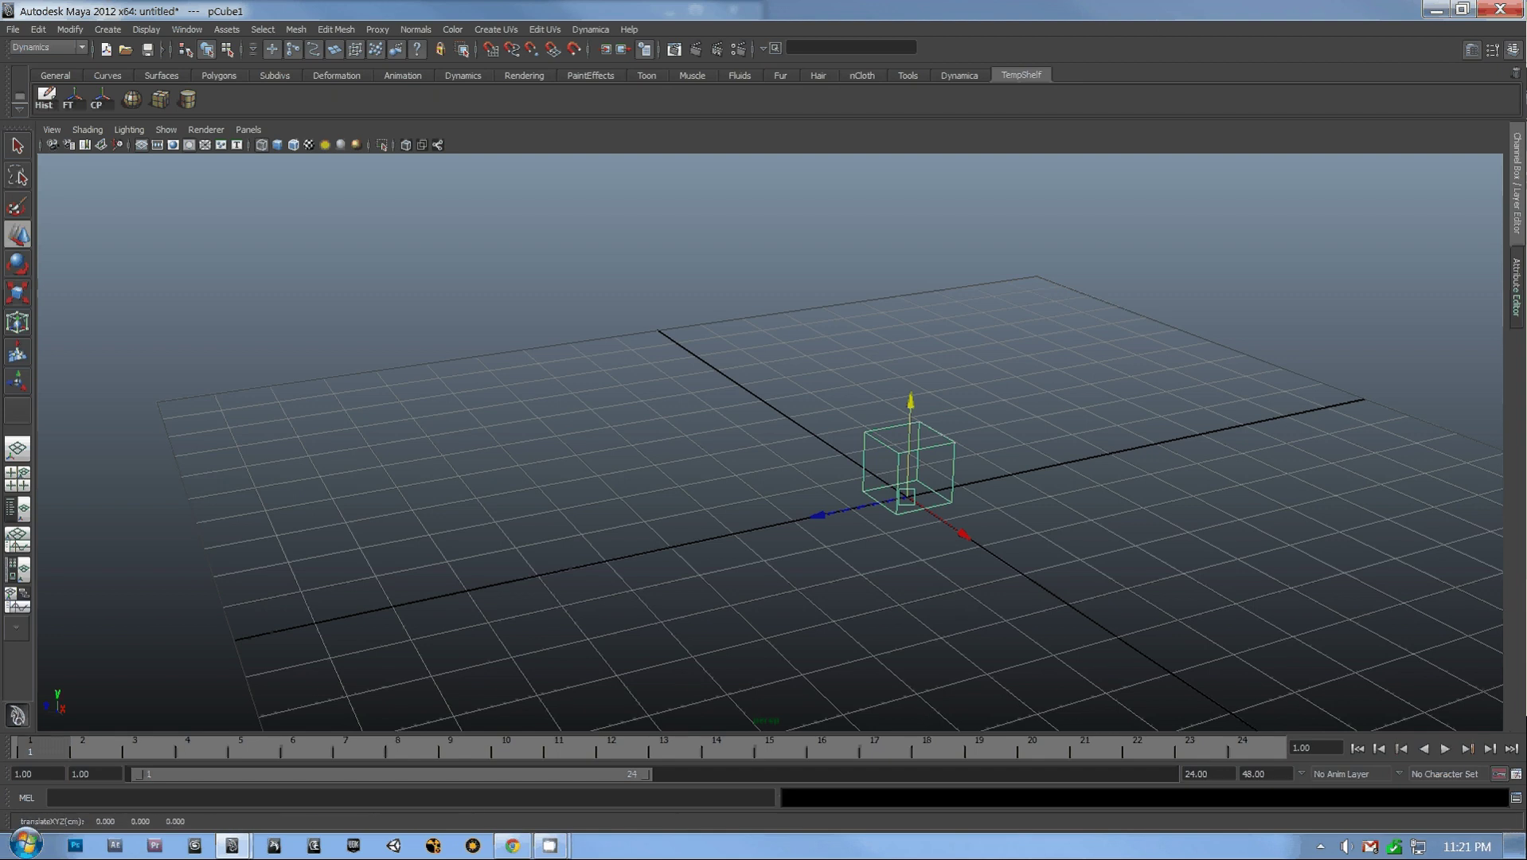
{"action": "middle_click_drag", "start_coordinate": [906, 497], "coordinate": [1306, 804], "text": "alt"}
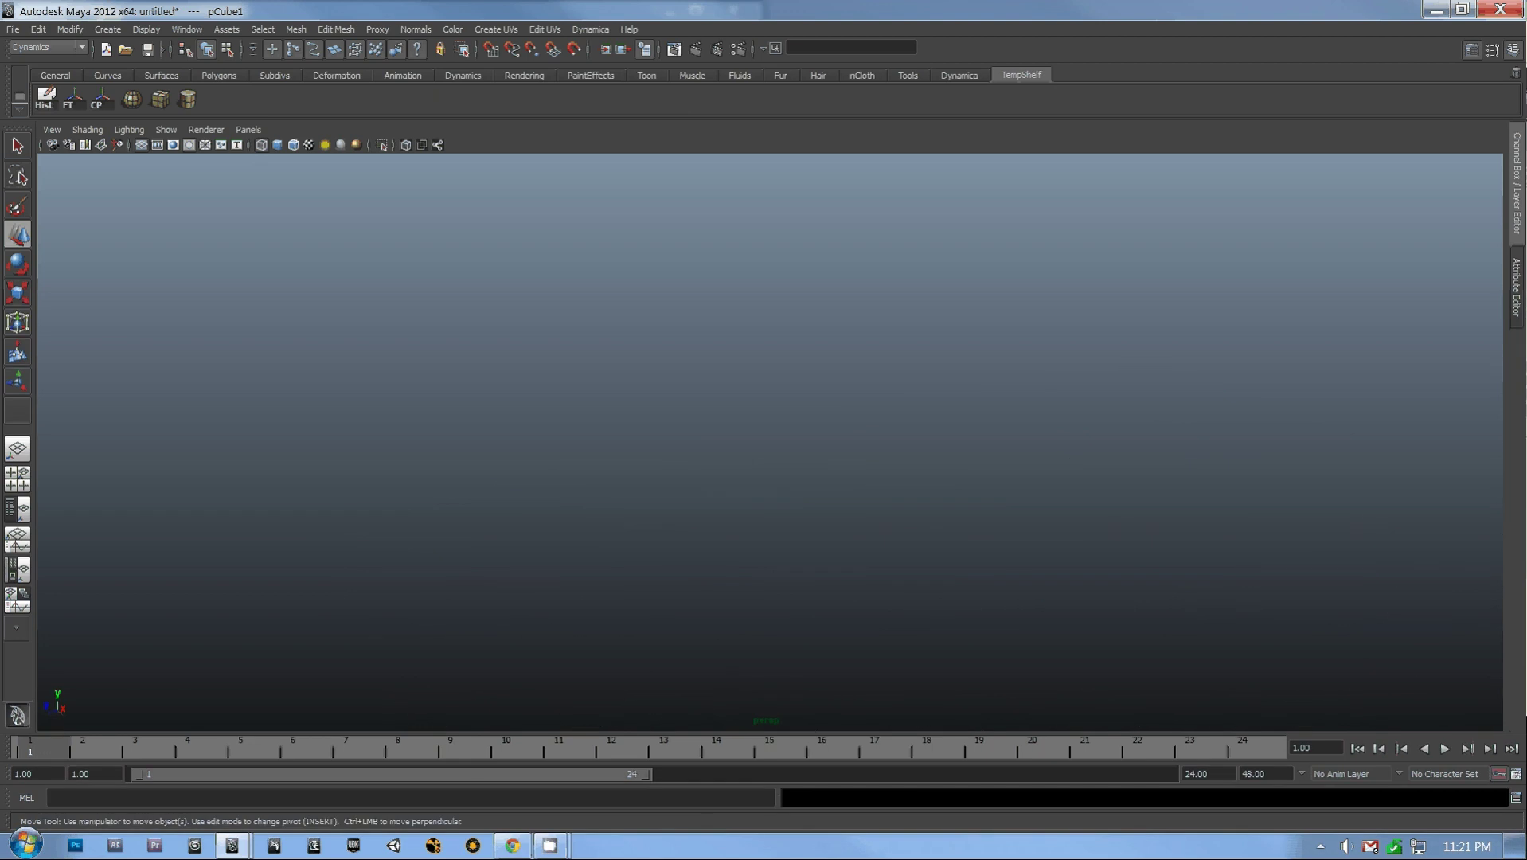
{"action": "left_click", "coordinate": [187, 30]}
{"action": "mouse_move", "coordinate": [228, 114]}
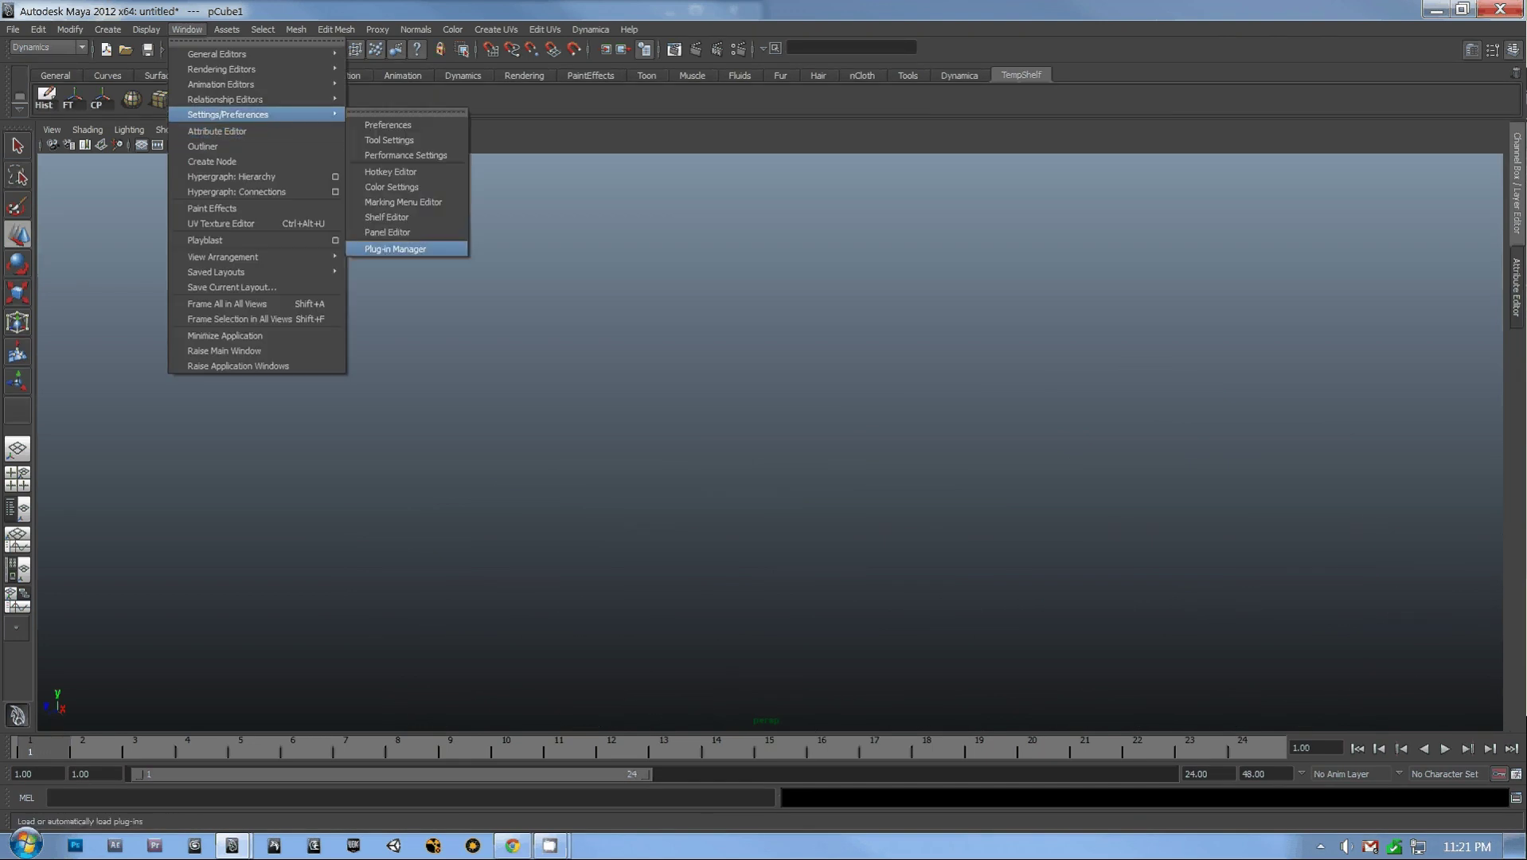
{"action": "left_click", "coordinate": [390, 172]}
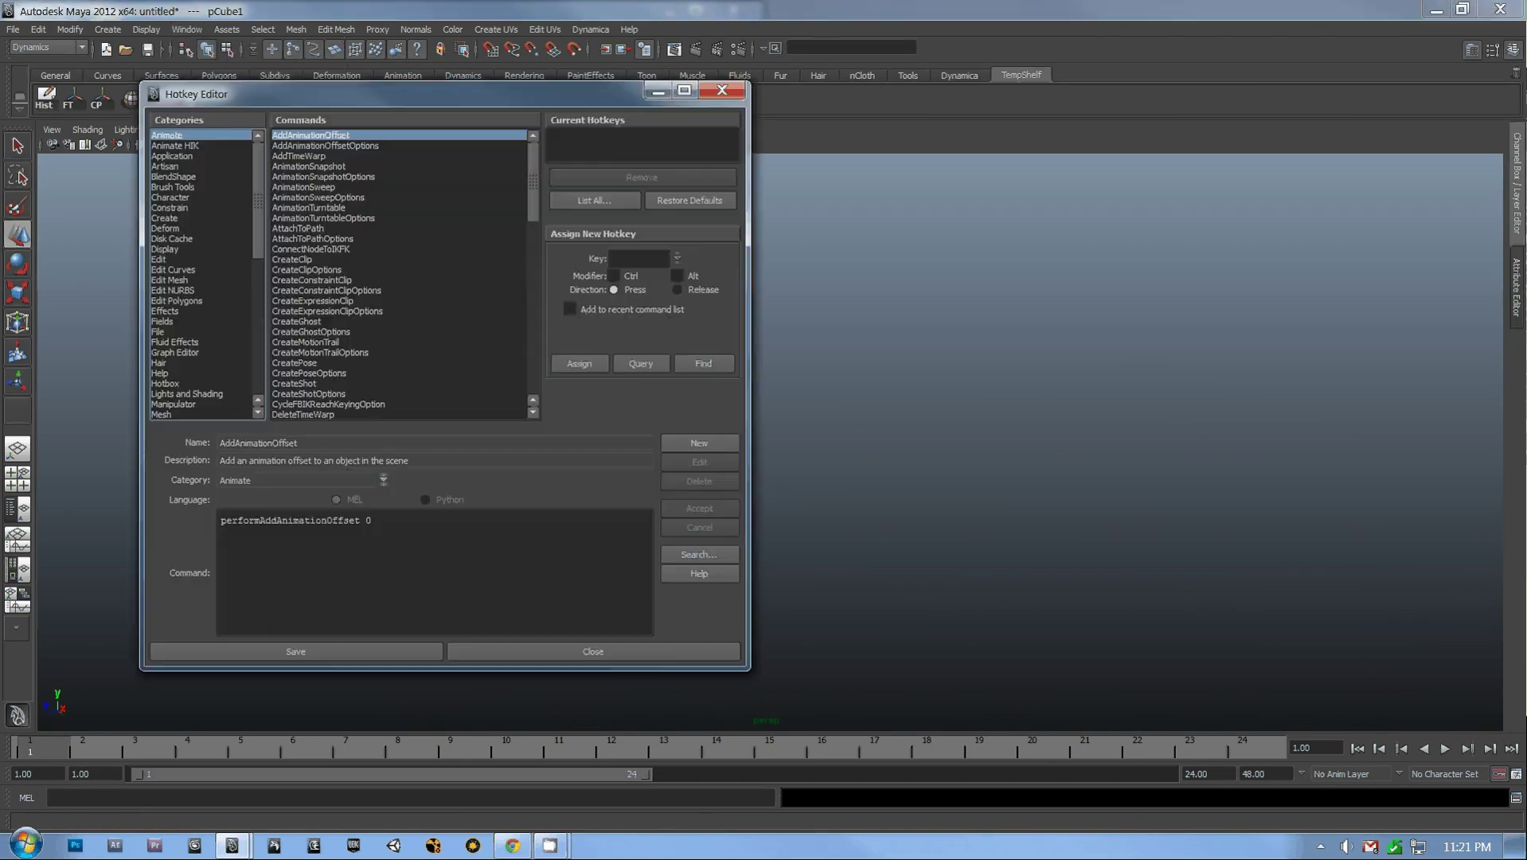
{"action": "scroll", "coordinate": [201, 275], "scroll_direction": "down", "scroll_amount": 4}
{"action": "scroll", "coordinate": [201, 275], "scroll_direction": "down", "scroll_amount": 5}
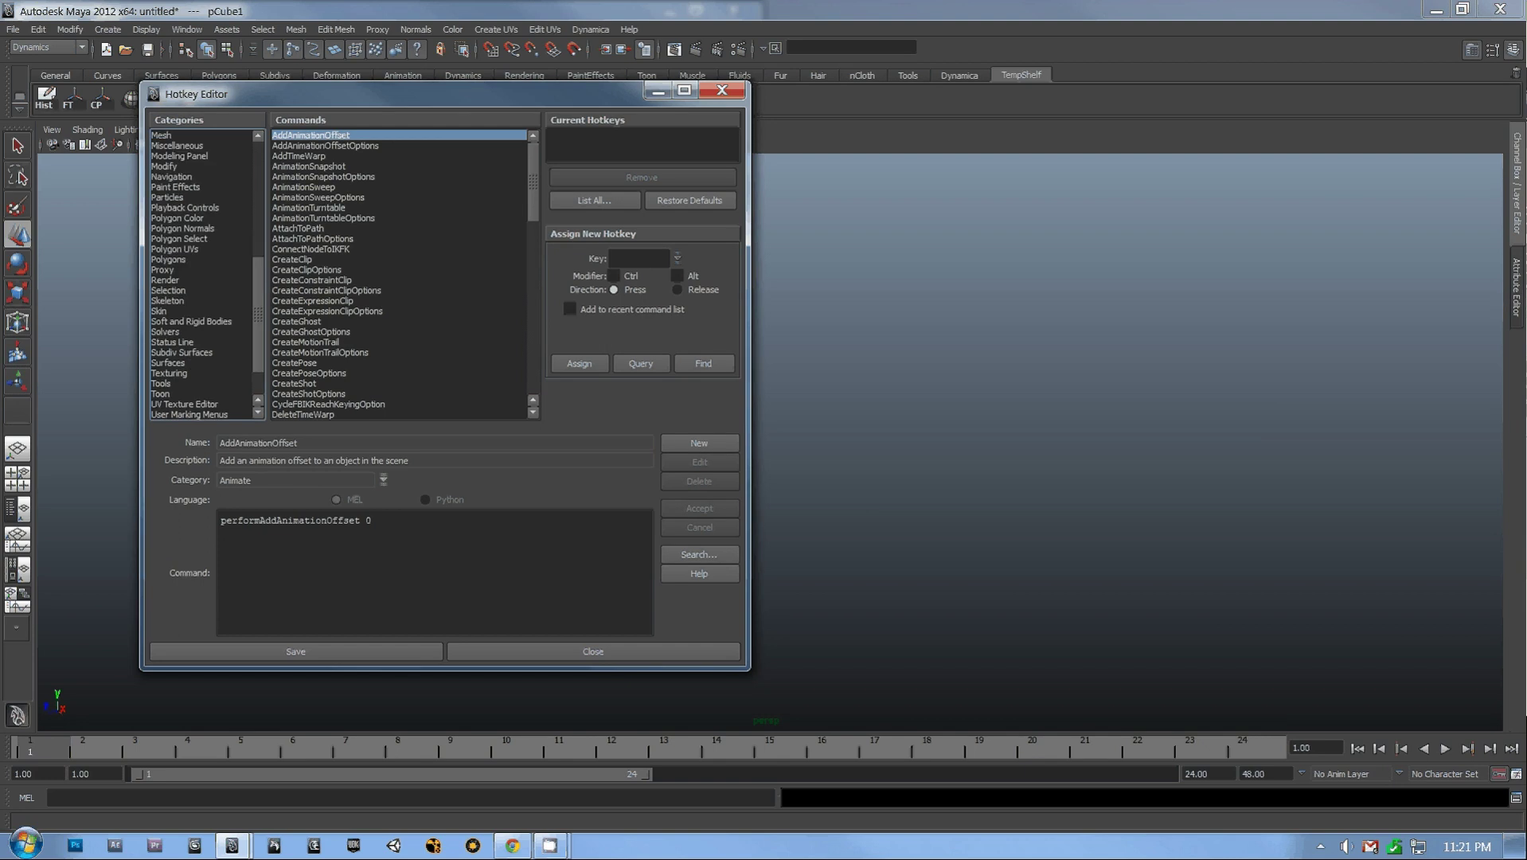
{"action": "left_click", "coordinate": [190, 415]}
{"action": "left_click", "coordinate": [321, 156]}
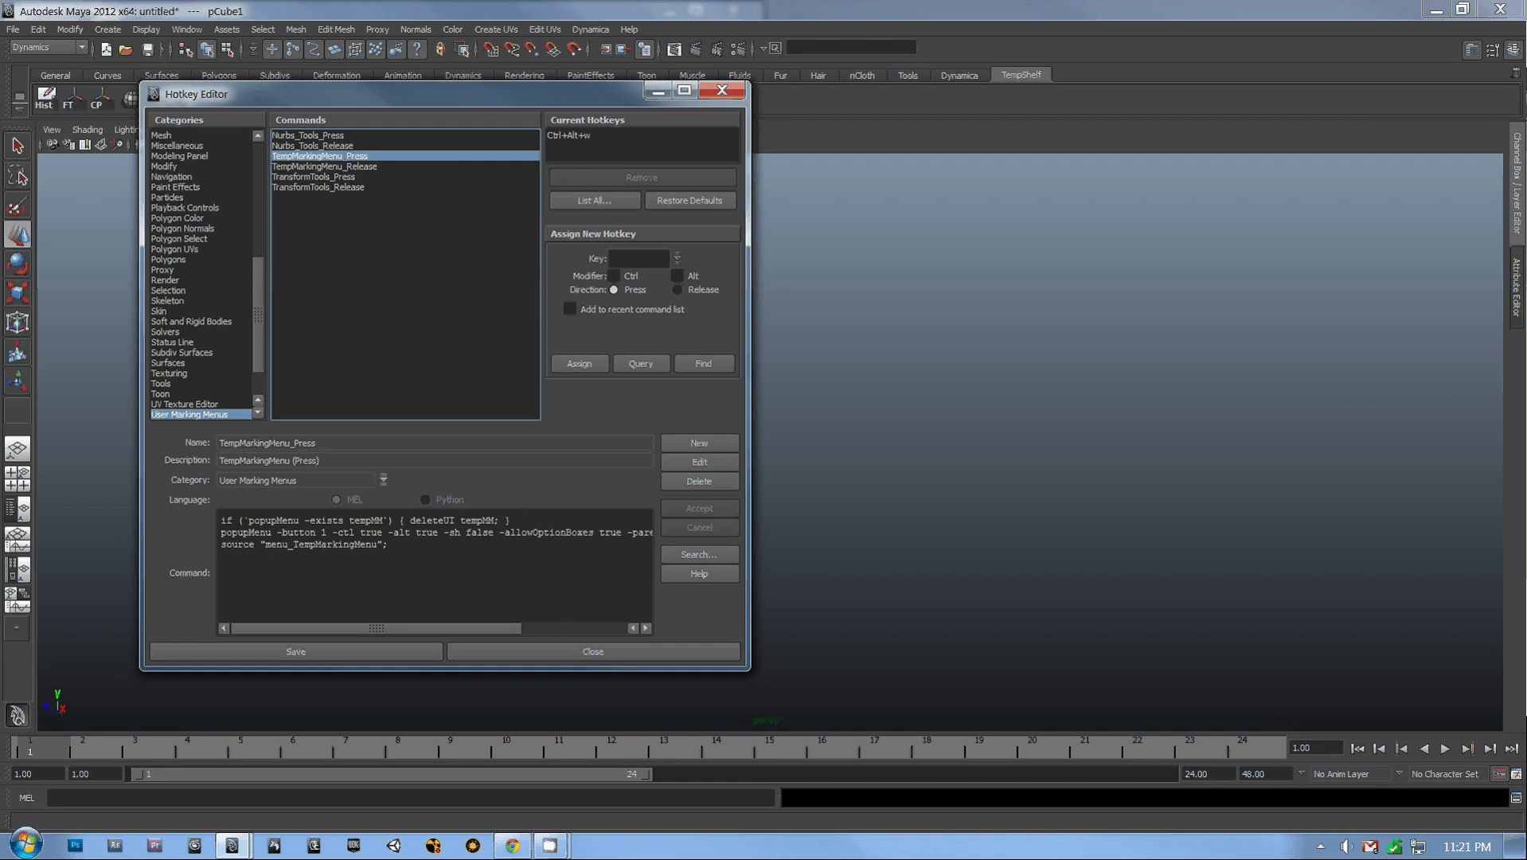
{"action": "left_click", "coordinate": [580, 364]}
{"action": "left_click", "coordinate": [591, 147]}
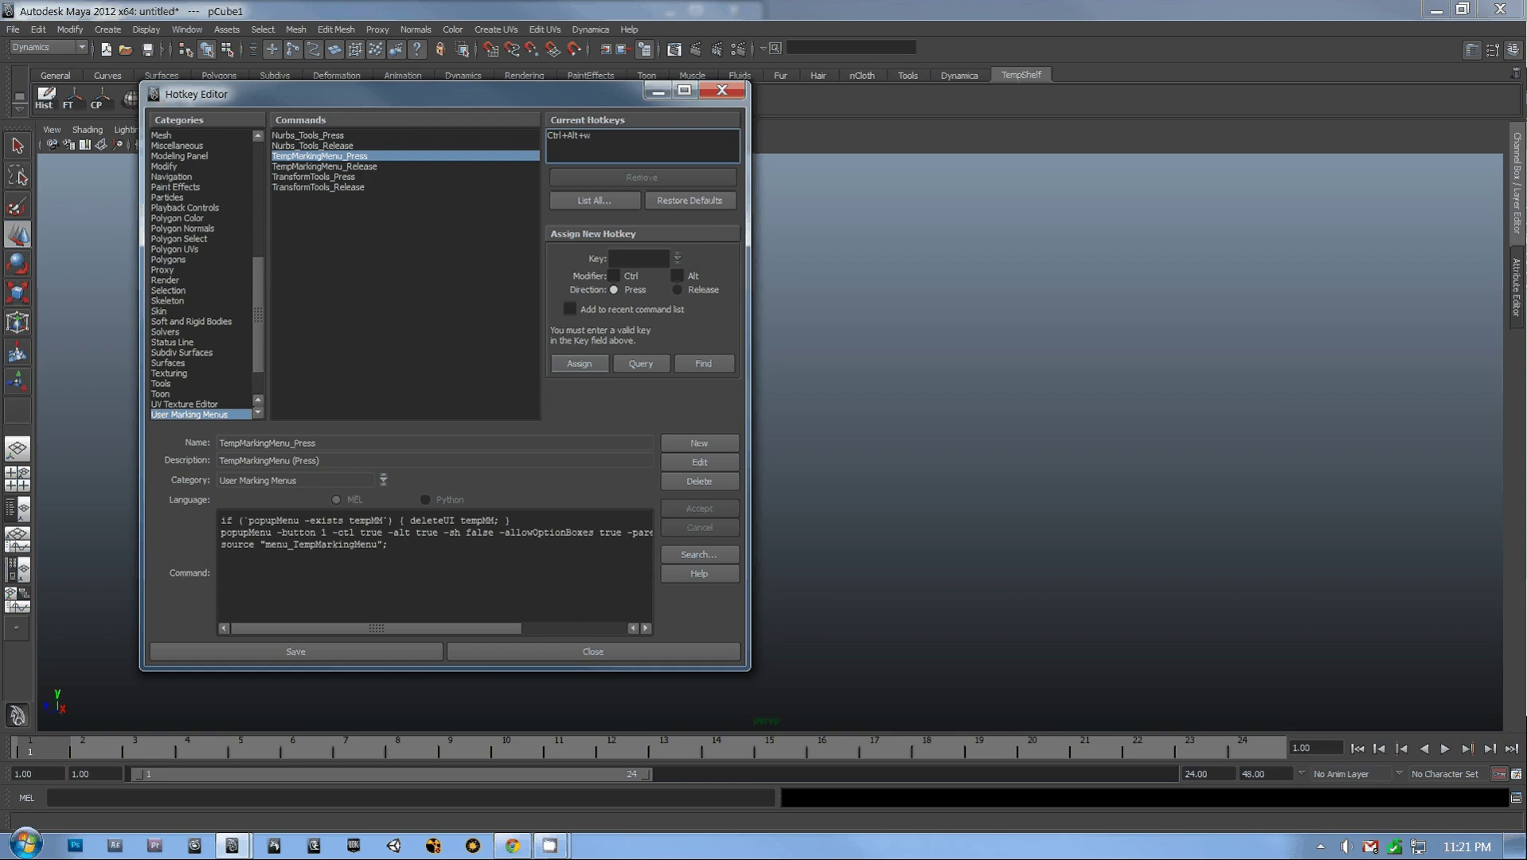
{"action": "left_click", "coordinate": [593, 651]}
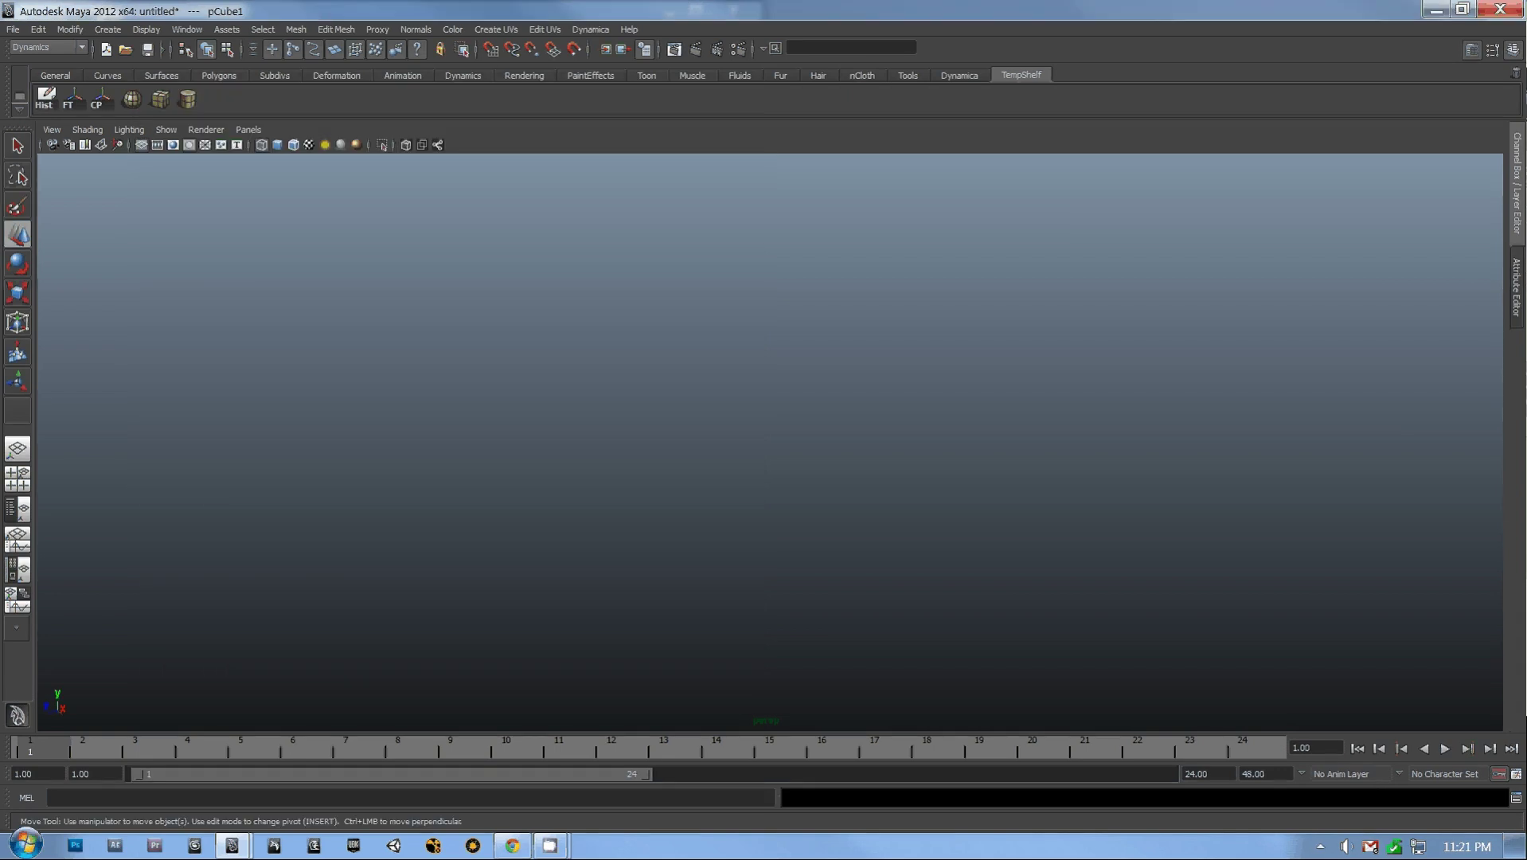
Step: Try the TempMarkingMenu hotkey in the viewport again and open TempMarkingMenu for editing in the Marking Menu Editor
{"action": "key", "text": "ctrl+alt+w"}
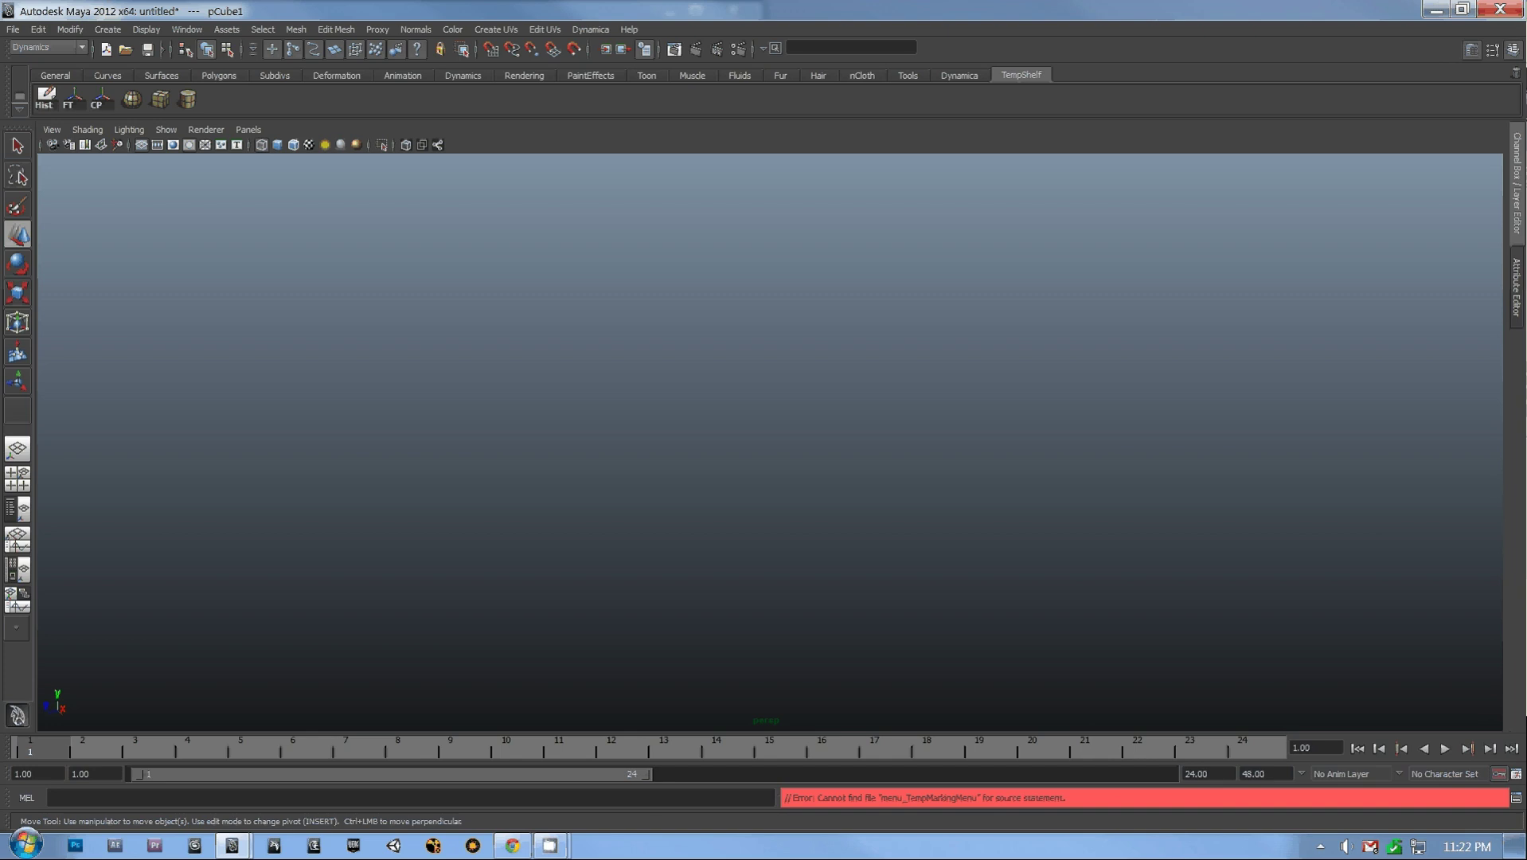
{"action": "left_click", "coordinate": [187, 29]}
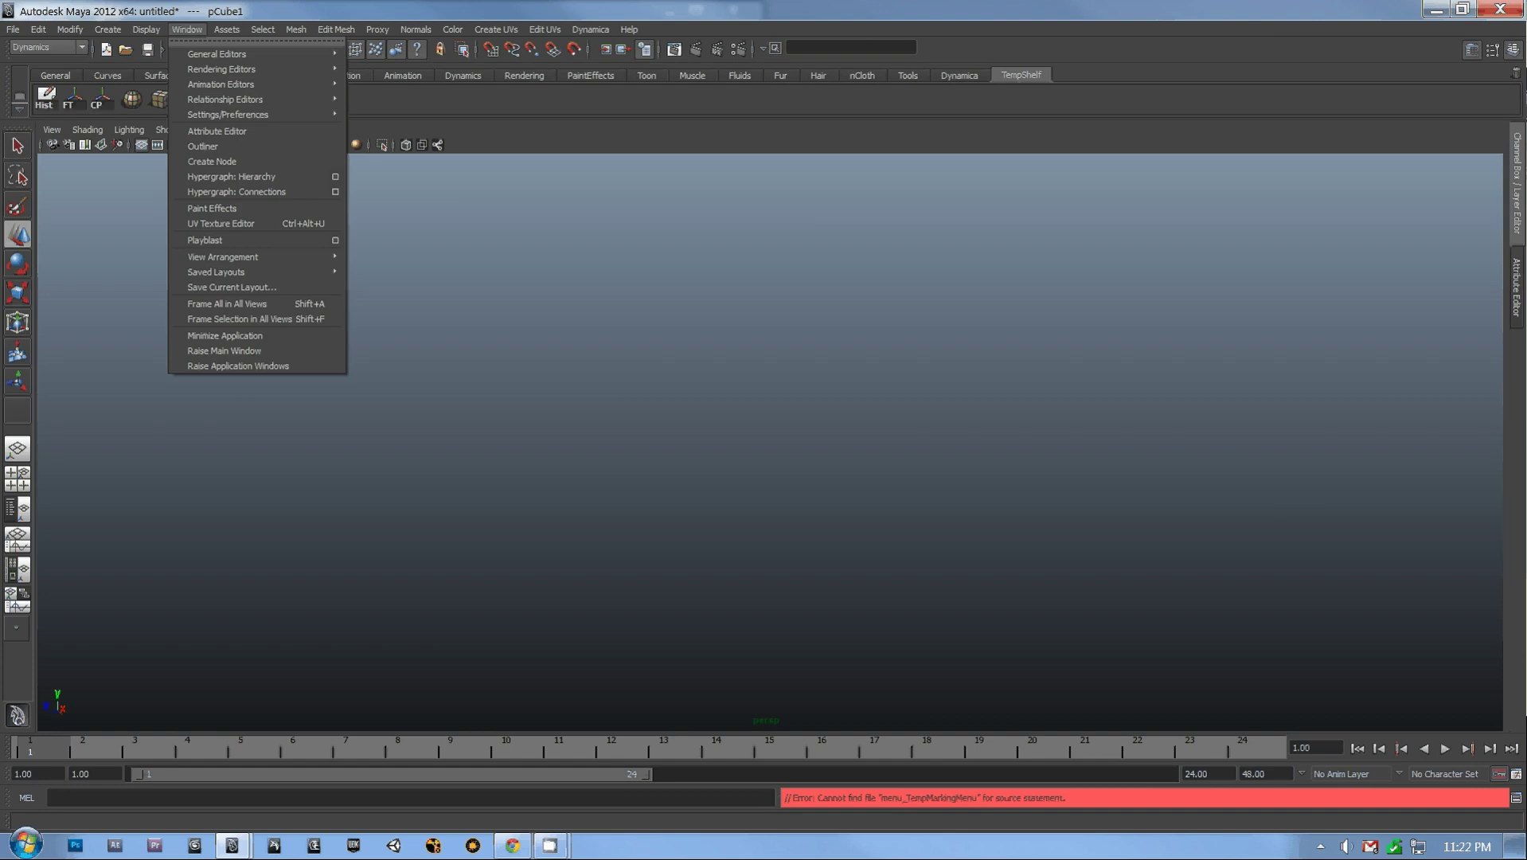
{"action": "mouse_move", "coordinate": [239, 113]}
{"action": "left_click", "coordinate": [403, 202]}
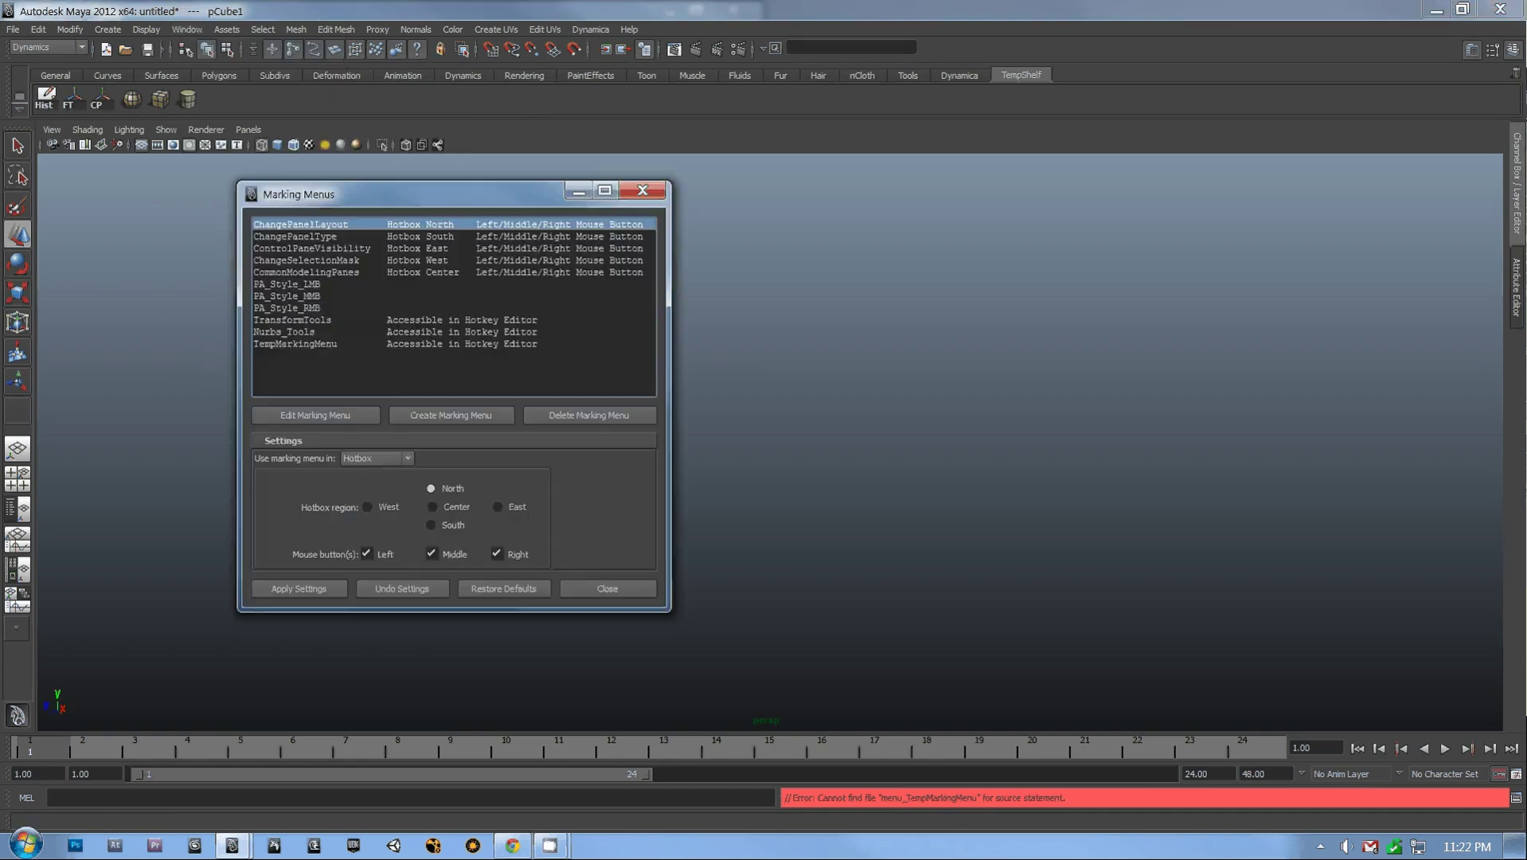
{"action": "left_click", "coordinate": [307, 344]}
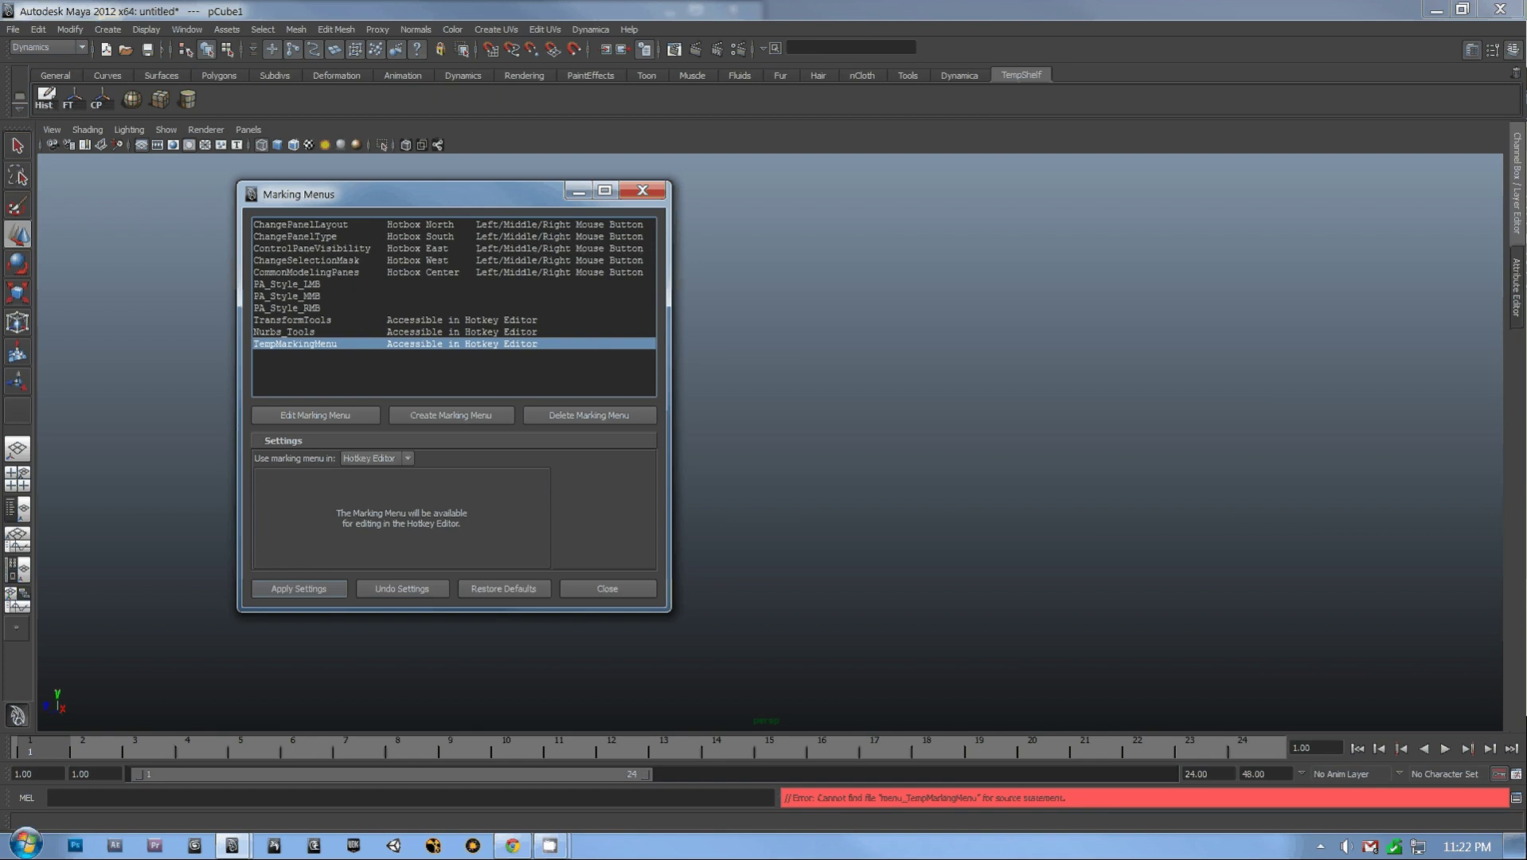
{"action": "left_click", "coordinate": [504, 589]}
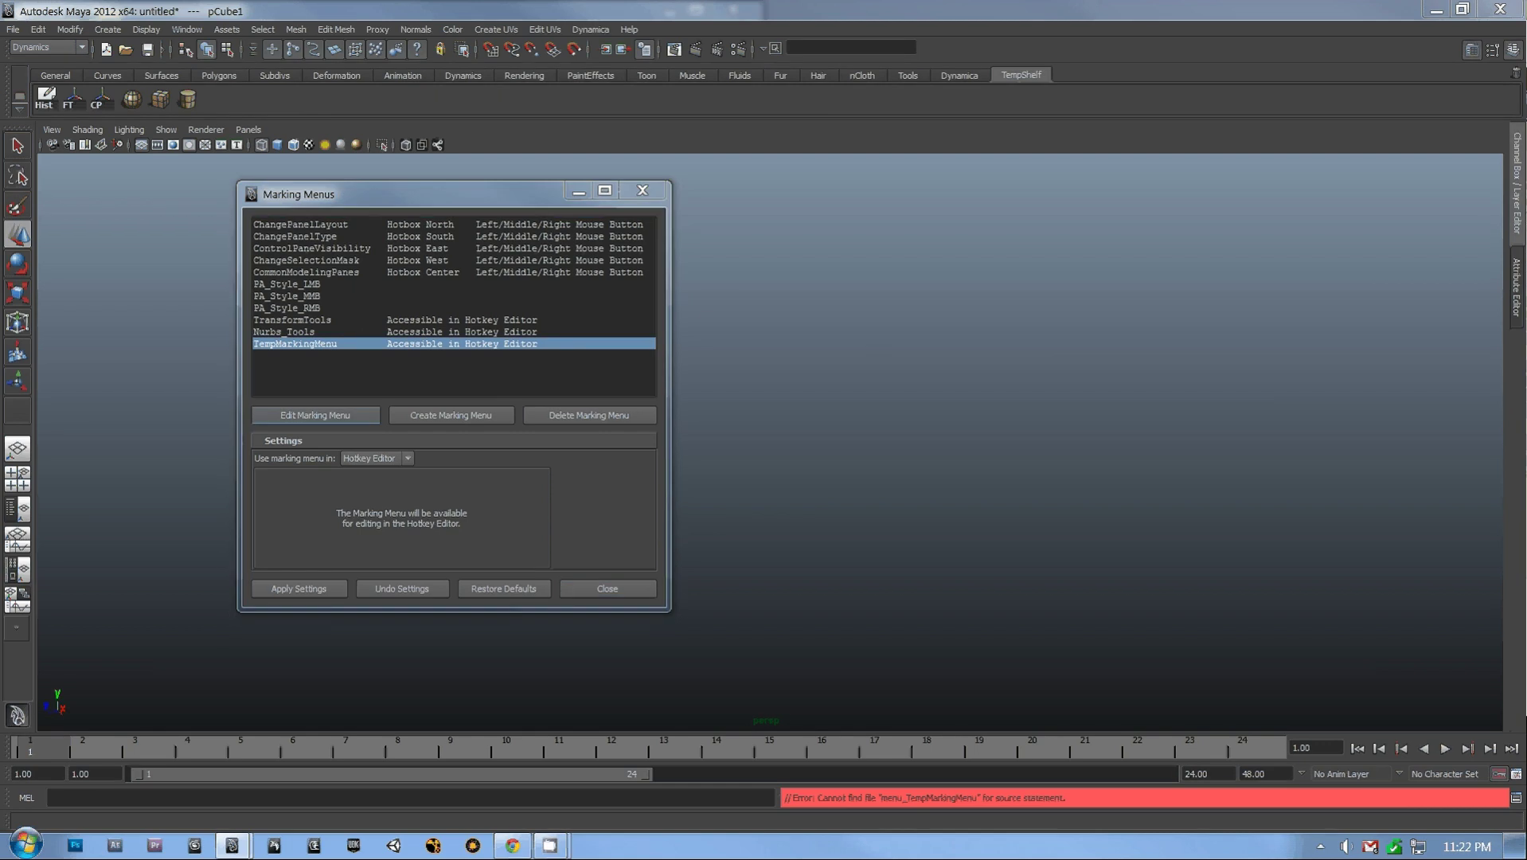
{"action": "left_click", "coordinate": [315, 414]}
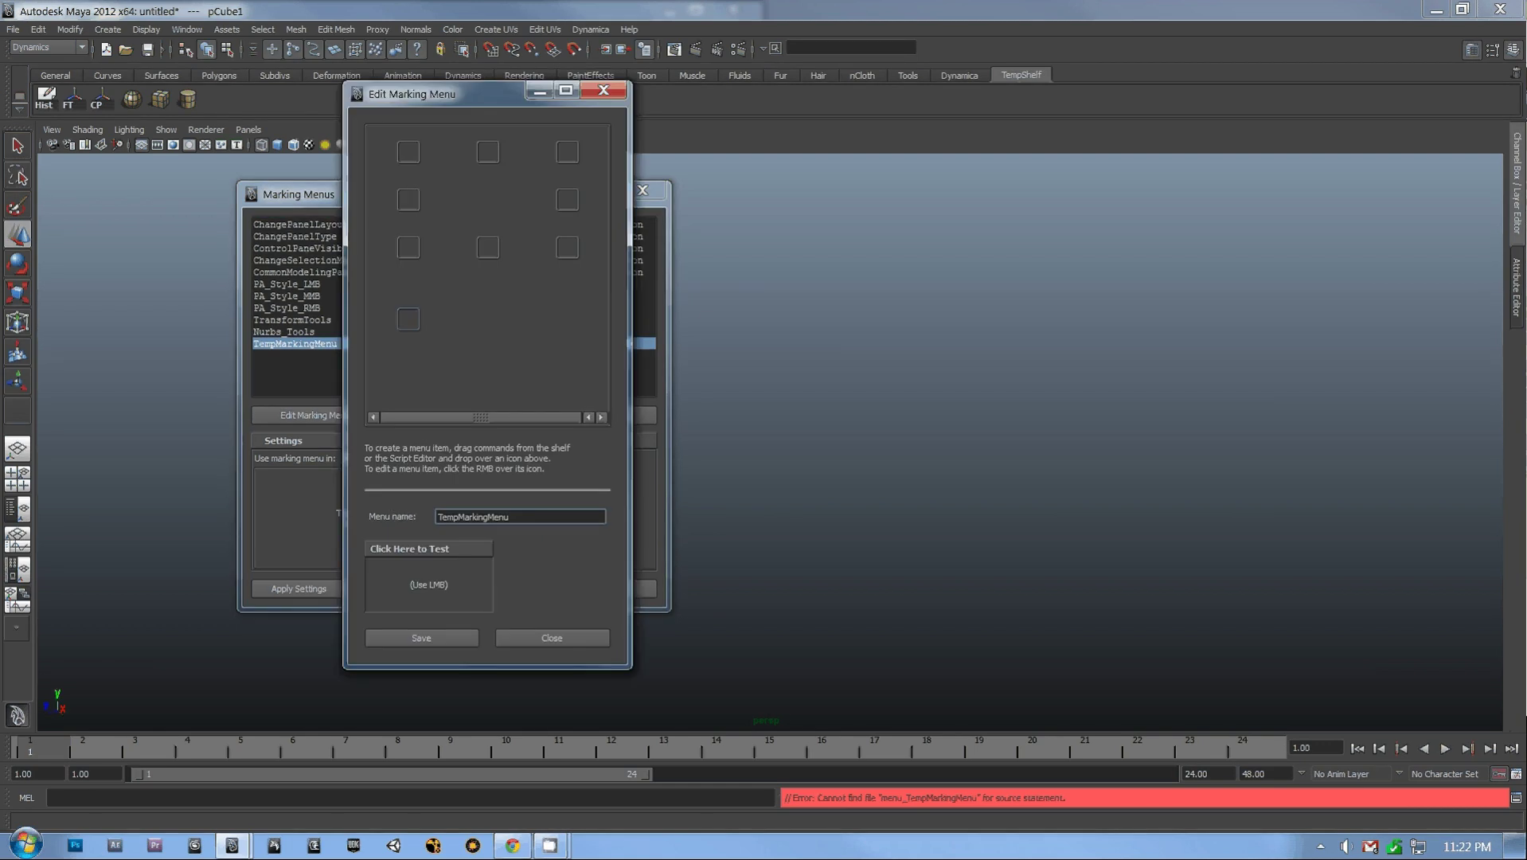
Step: Add the shelf's Cylinder, Cube, History and Freeze Transformations commands to TempMarkingMenu's northwest, north, southwest and south slots and save it
{"action": "left_click_drag", "start_coordinate": [475, 94], "coordinate": [475, 133]}
{"action": "middle_click_drag", "start_coordinate": [187, 100], "coordinate": [489, 192]}
{"action": "middle_click_drag", "start_coordinate": [46, 99], "coordinate": [409, 287]}
{"action": "middle_click_drag", "start_coordinate": [71, 99], "coordinate": [488, 287]}
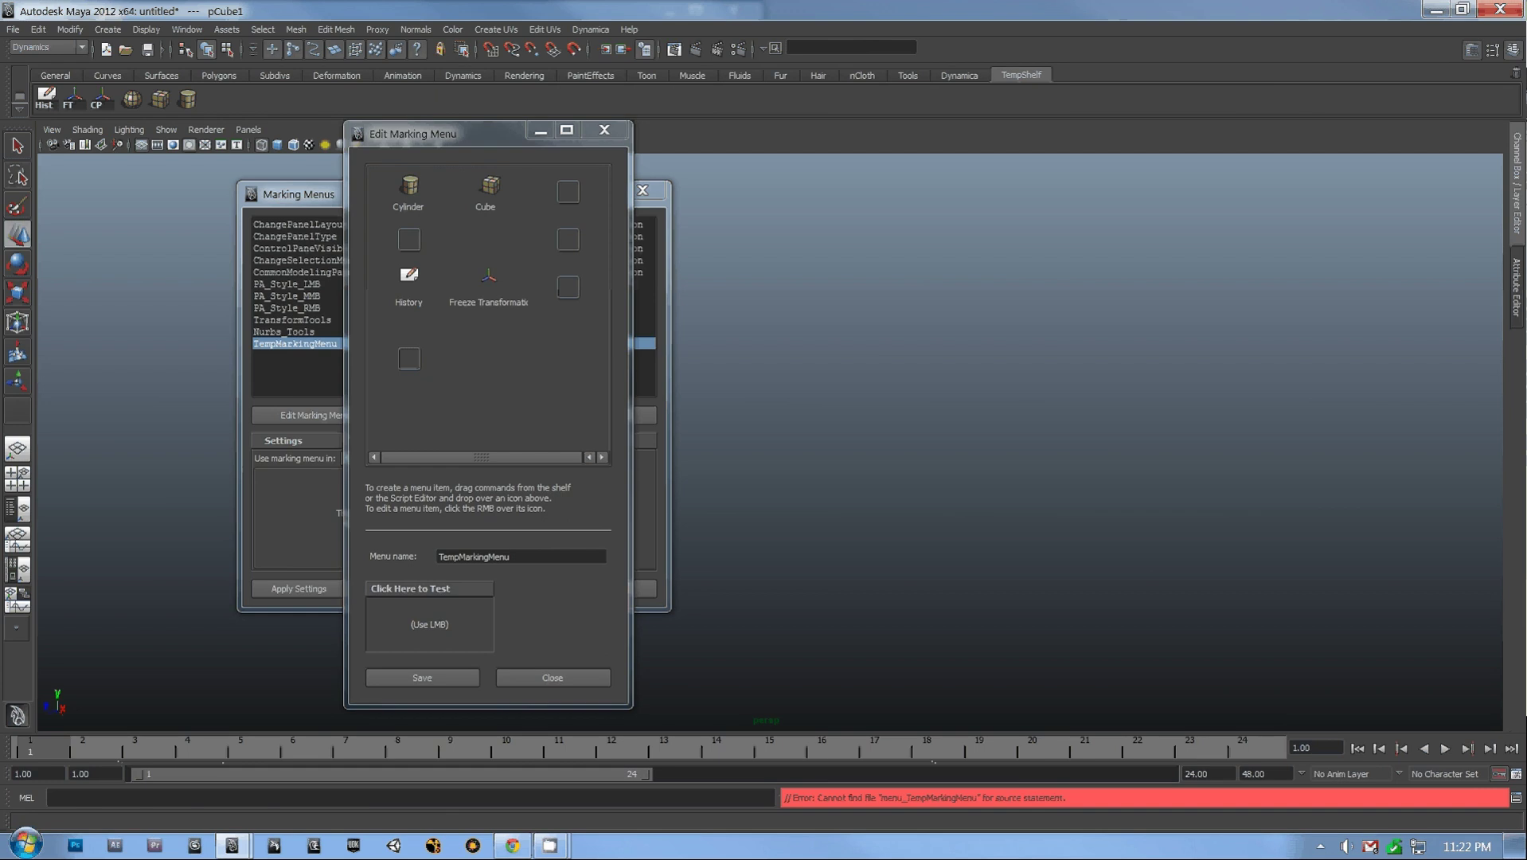
{"action": "left_click", "coordinate": [422, 677]}
{"action": "left_click", "coordinate": [553, 678]}
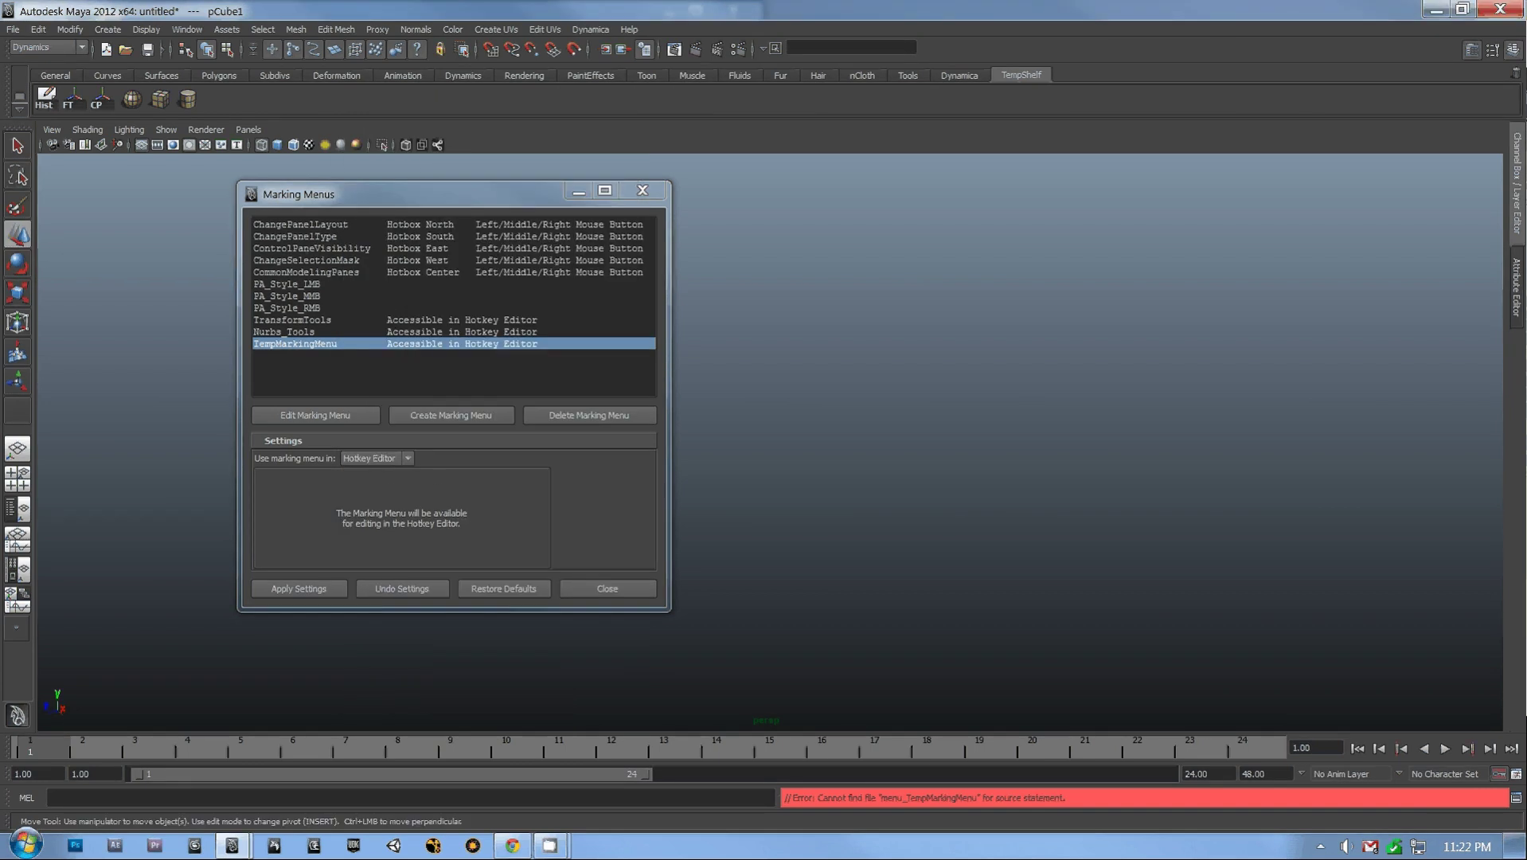
Step: Close the Marking Menus window and bring up TempMarkingMenu in the viewport to test its items
{"action": "left_click", "coordinate": [608, 589]}
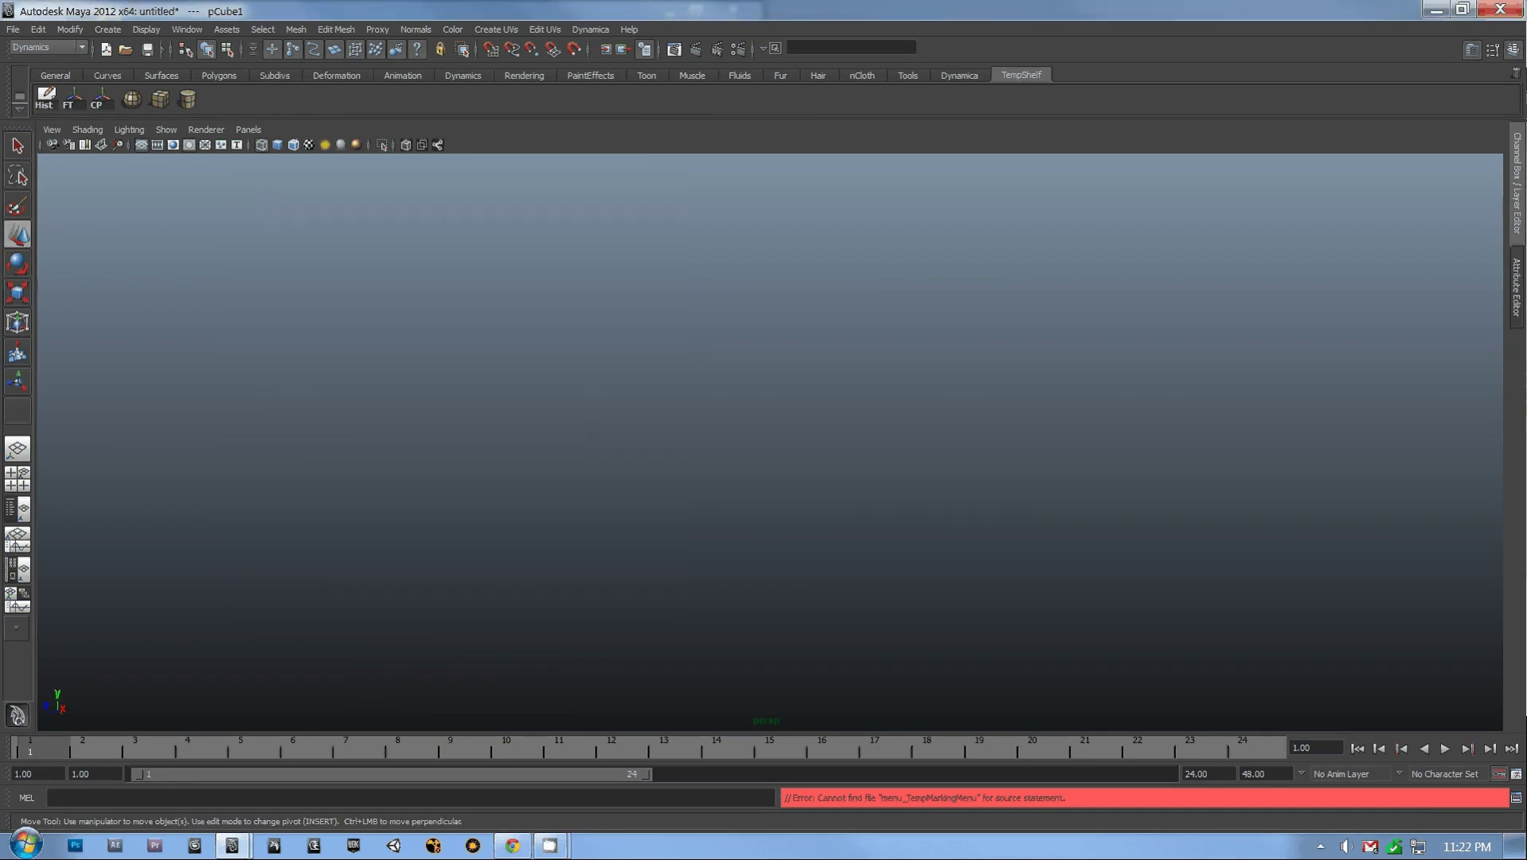
{"action": "left_click", "coordinate": [731, 514]}
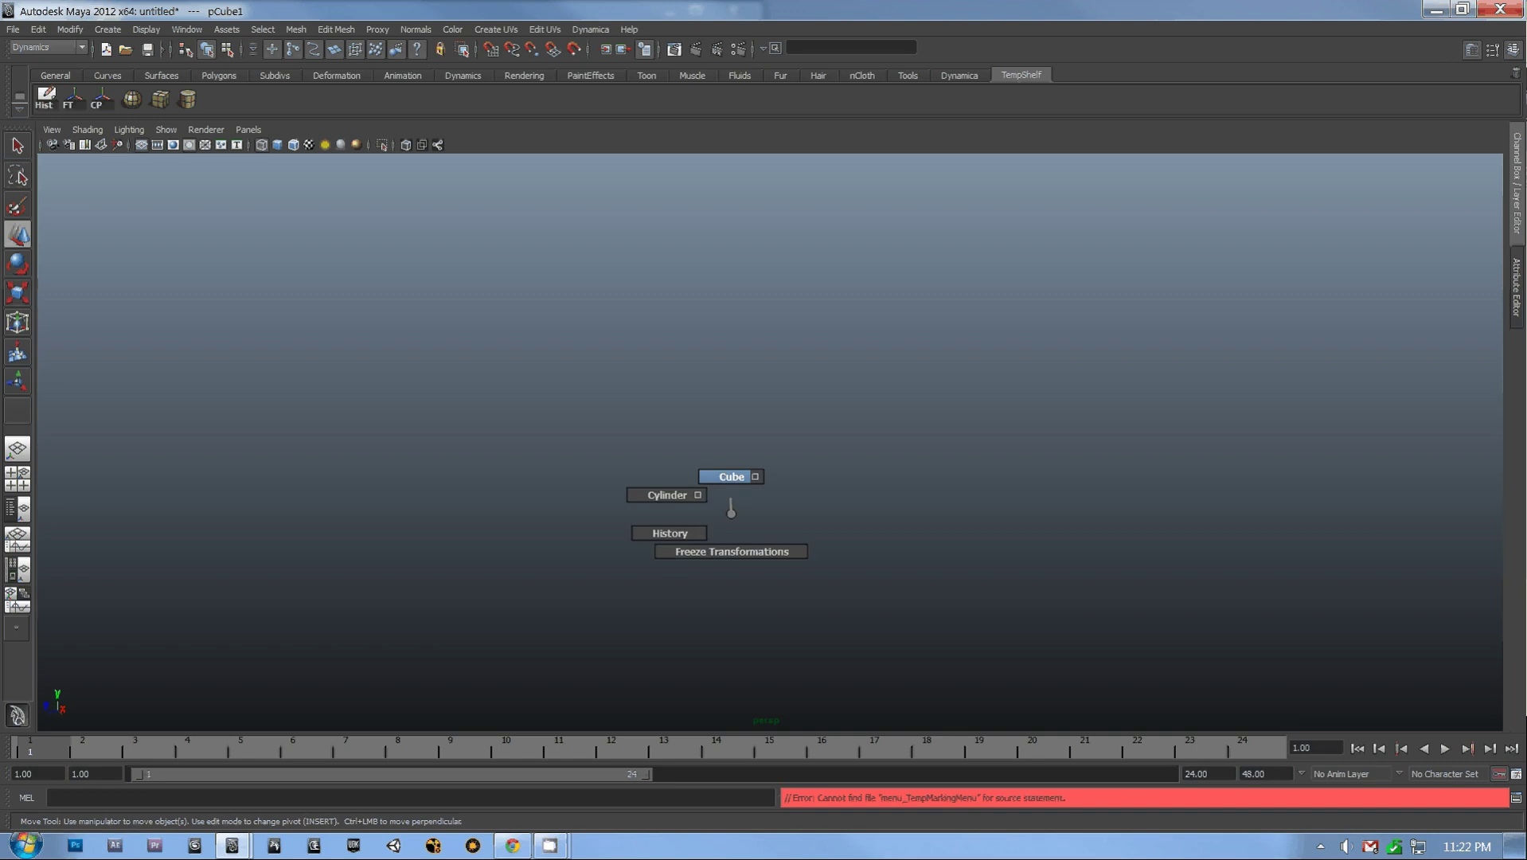
{"action": "mouse_move", "coordinate": [731, 499]}
{"action": "left_mouse_down"}
{"action": "mouse_move", "coordinate": [731, 526]}
{"action": "mouse_move", "coordinate": [670, 534]}
{"action": "mouse_move", "coordinate": [731, 513]}
{"action": "left_mouse_up"}
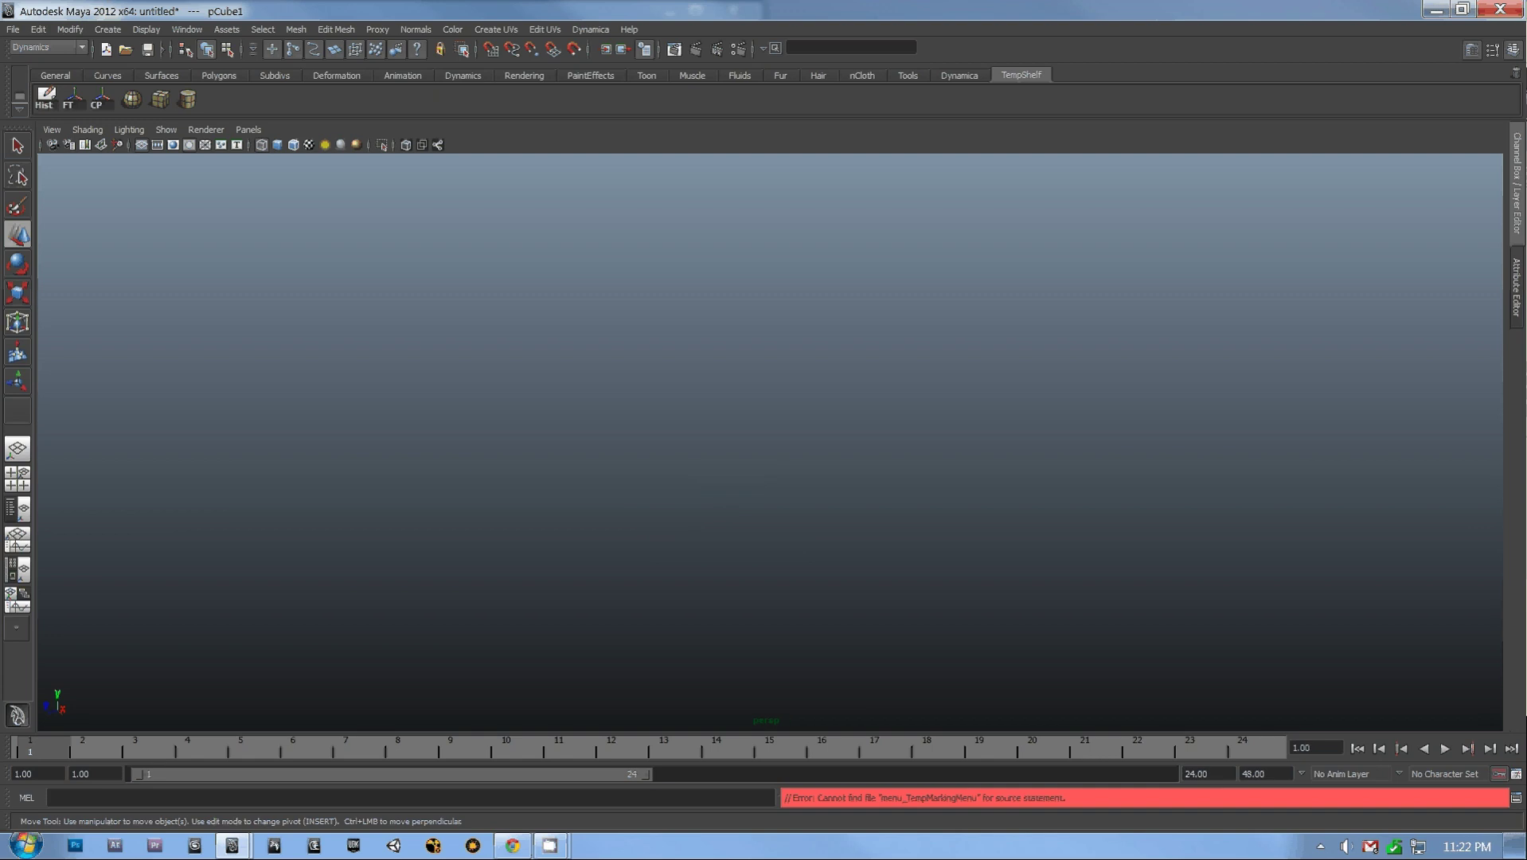
Step: Edit TempMarkingMenu again, add the shelf's Sphere command to the northeast slot and Center Pivot to the southeast slot, and save it
{"action": "left_click", "coordinate": [186, 29]}
{"action": "mouse_move", "coordinate": [239, 114]}
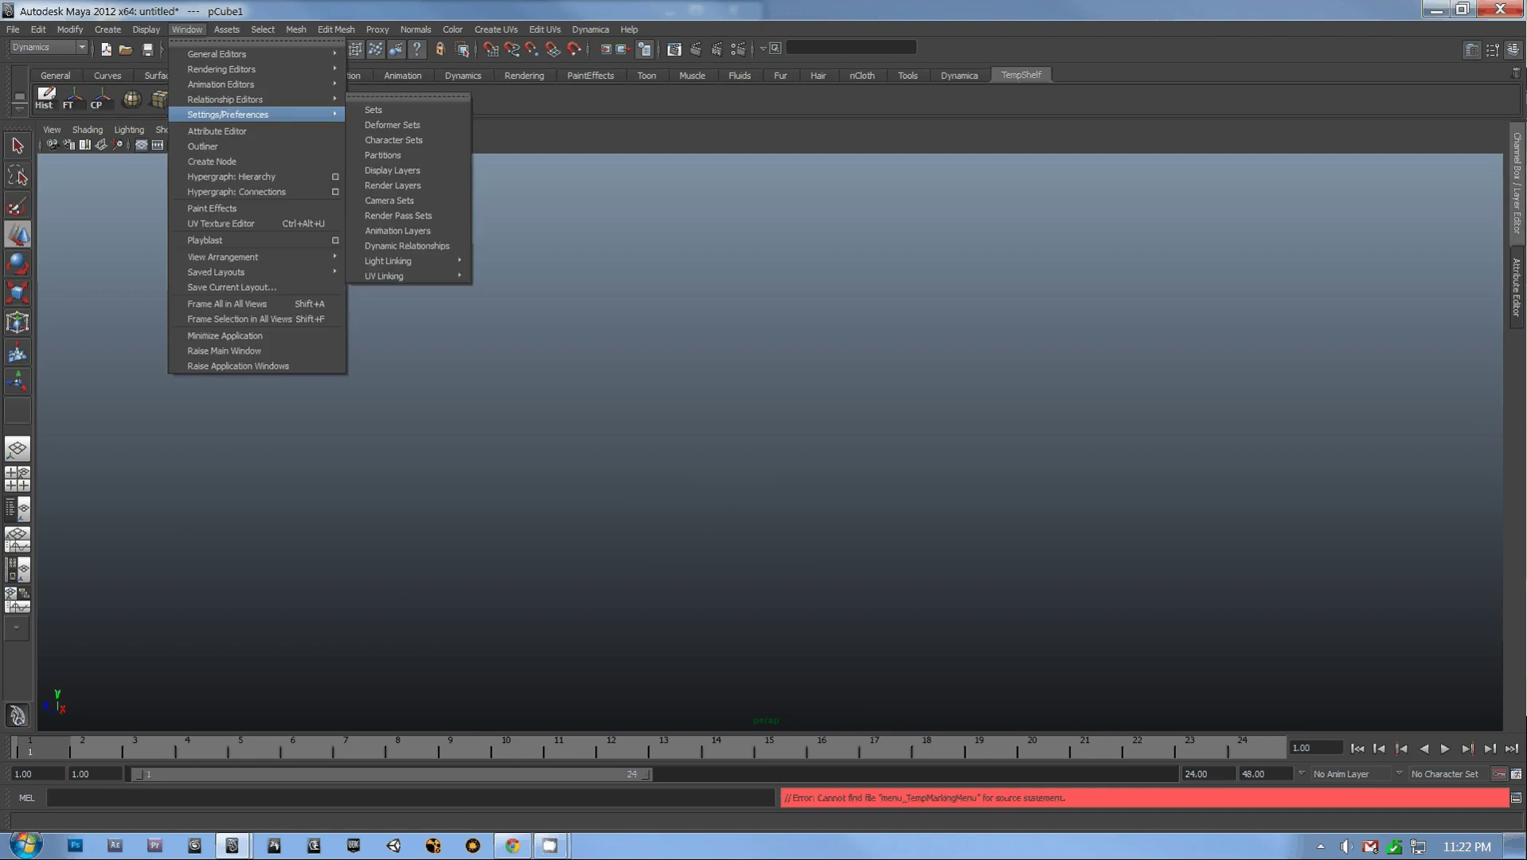
{"action": "left_click", "coordinate": [400, 201]}
{"action": "left_click", "coordinate": [343, 344]}
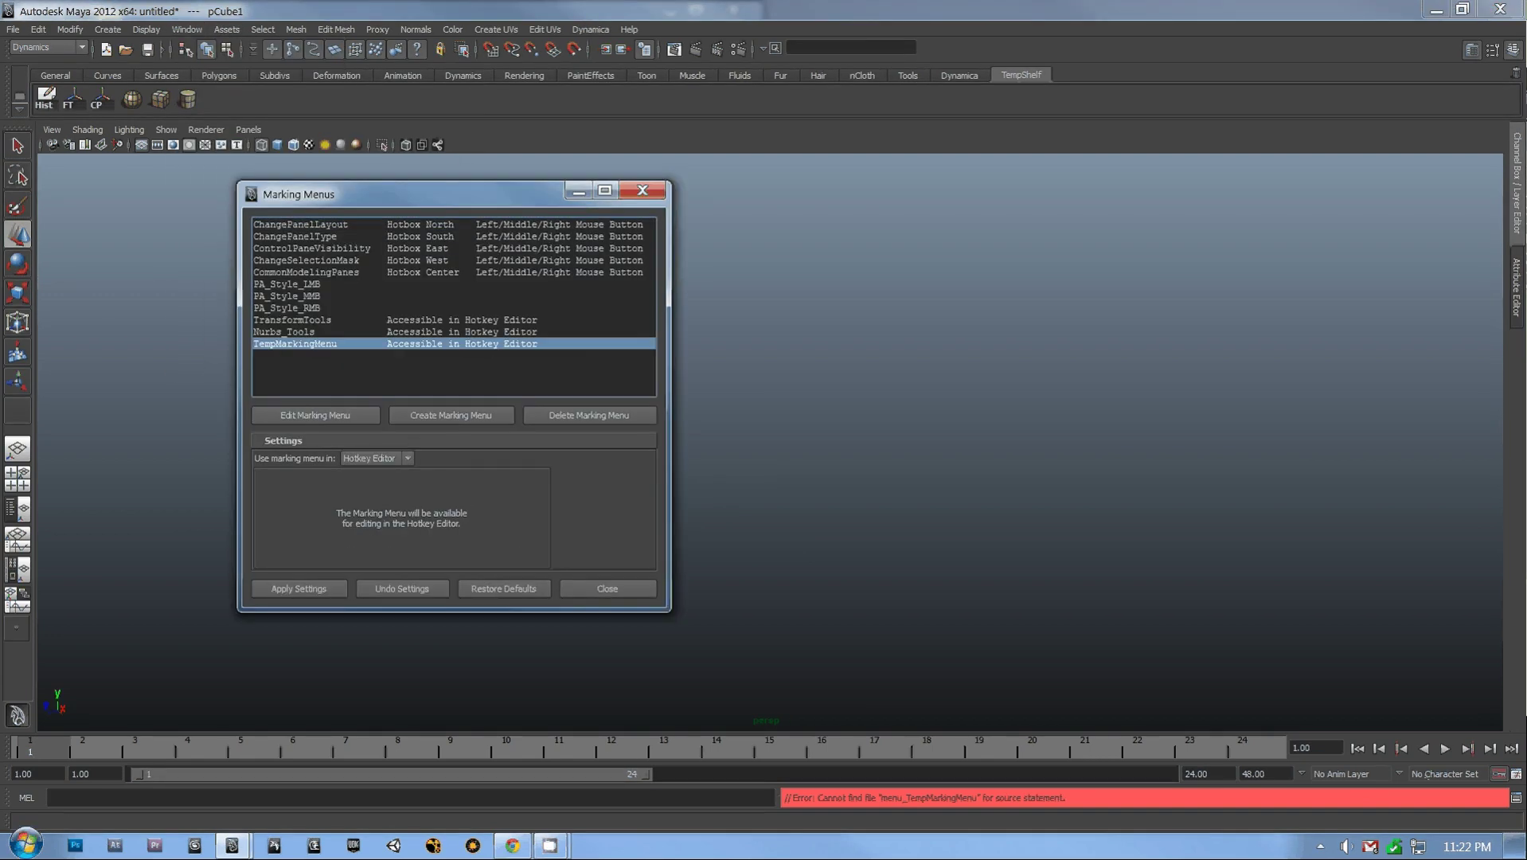
{"action": "left_click", "coordinate": [315, 415]}
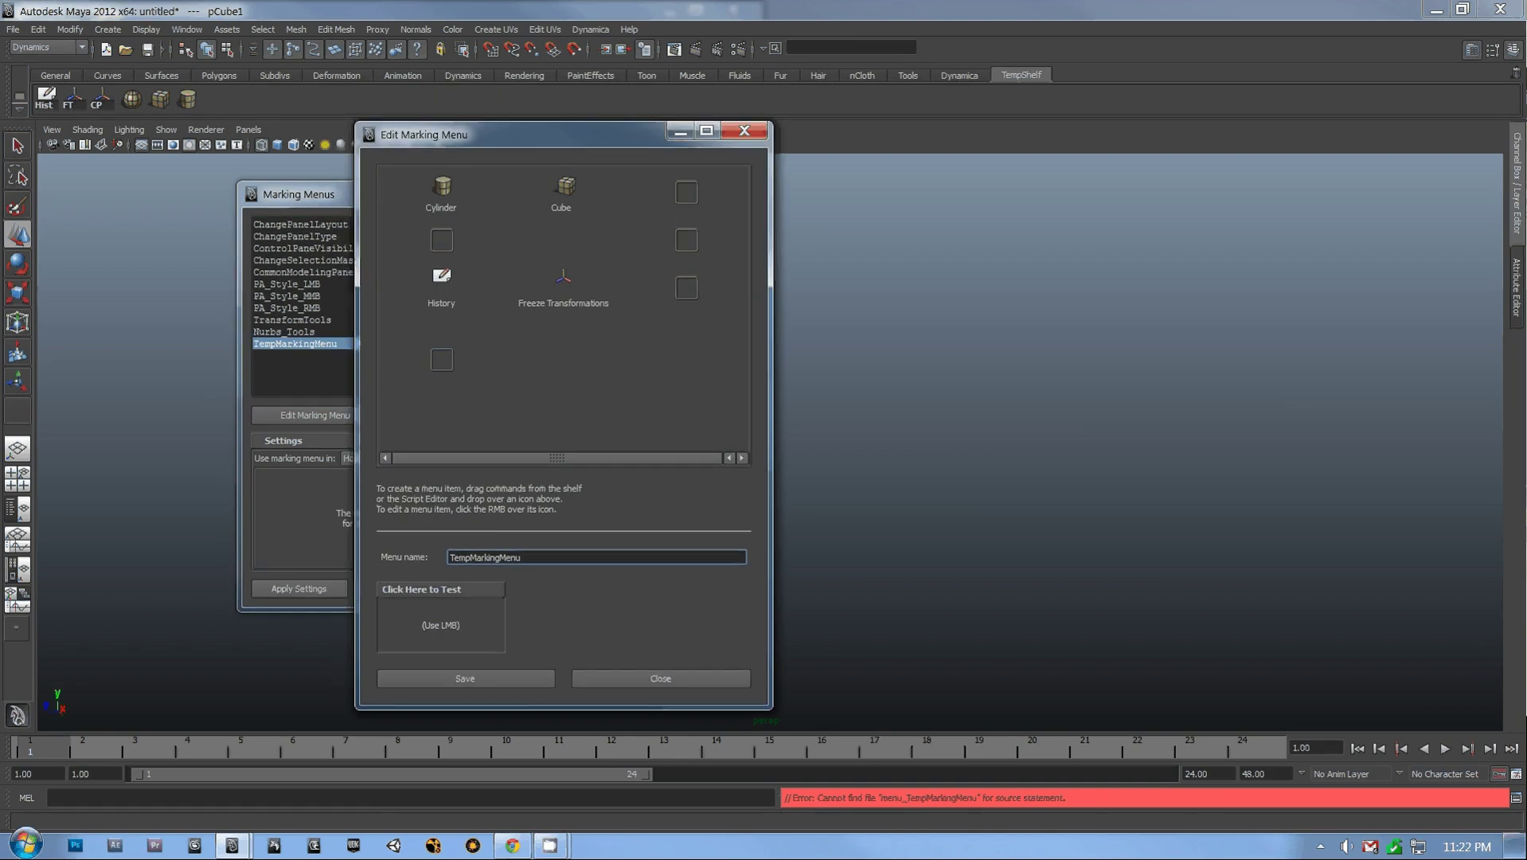
{"action": "middle_click_drag", "start_coordinate": [132, 100], "coordinate": [856, 201]}
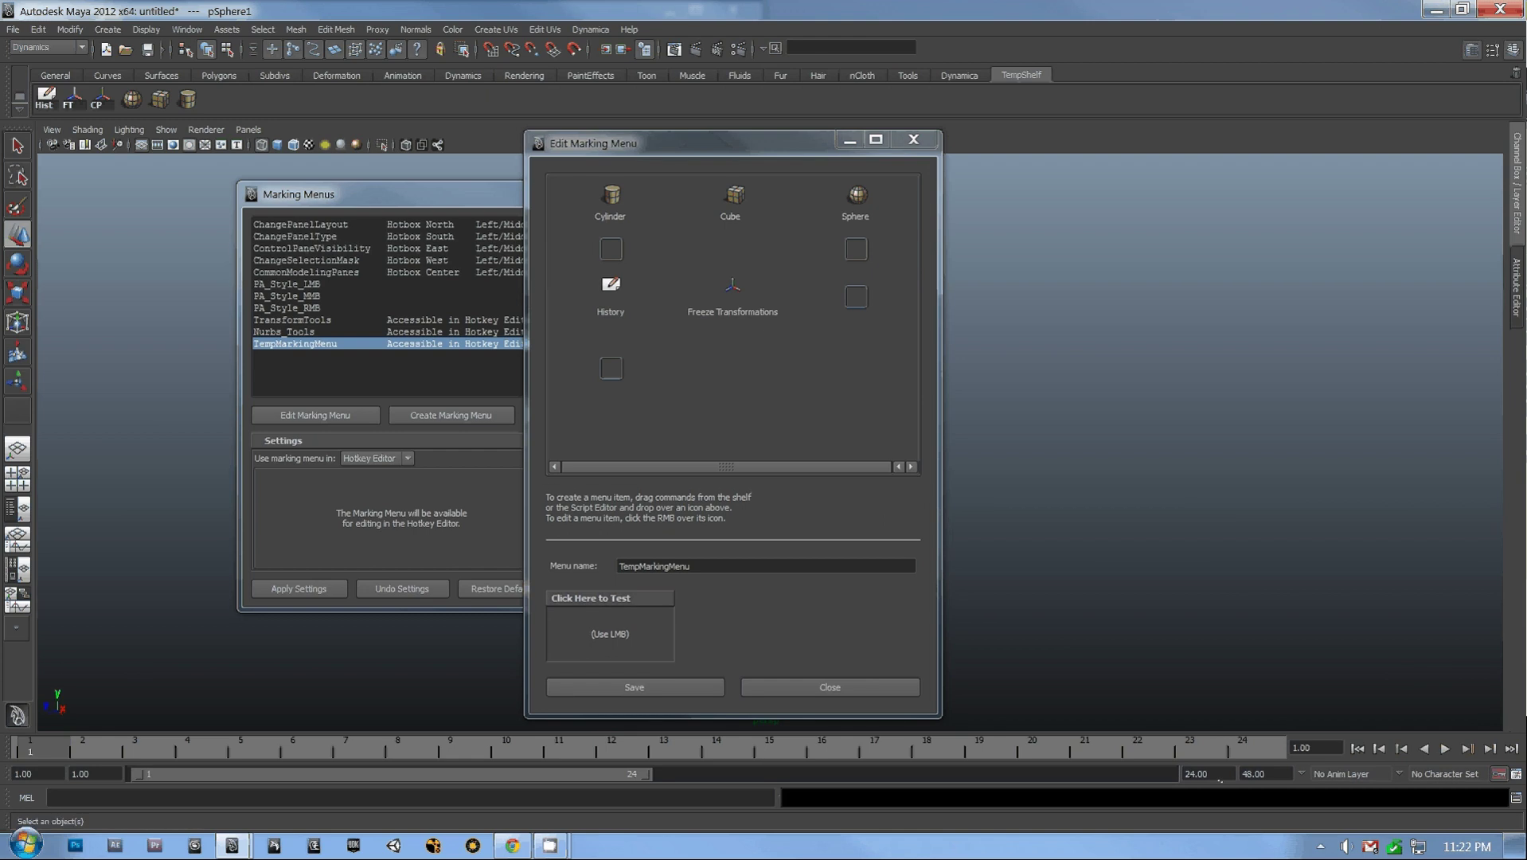
{"action": "middle_click_drag", "start_coordinate": [100, 99], "coordinate": [856, 297]}
{"action": "left_click", "coordinate": [635, 687]}
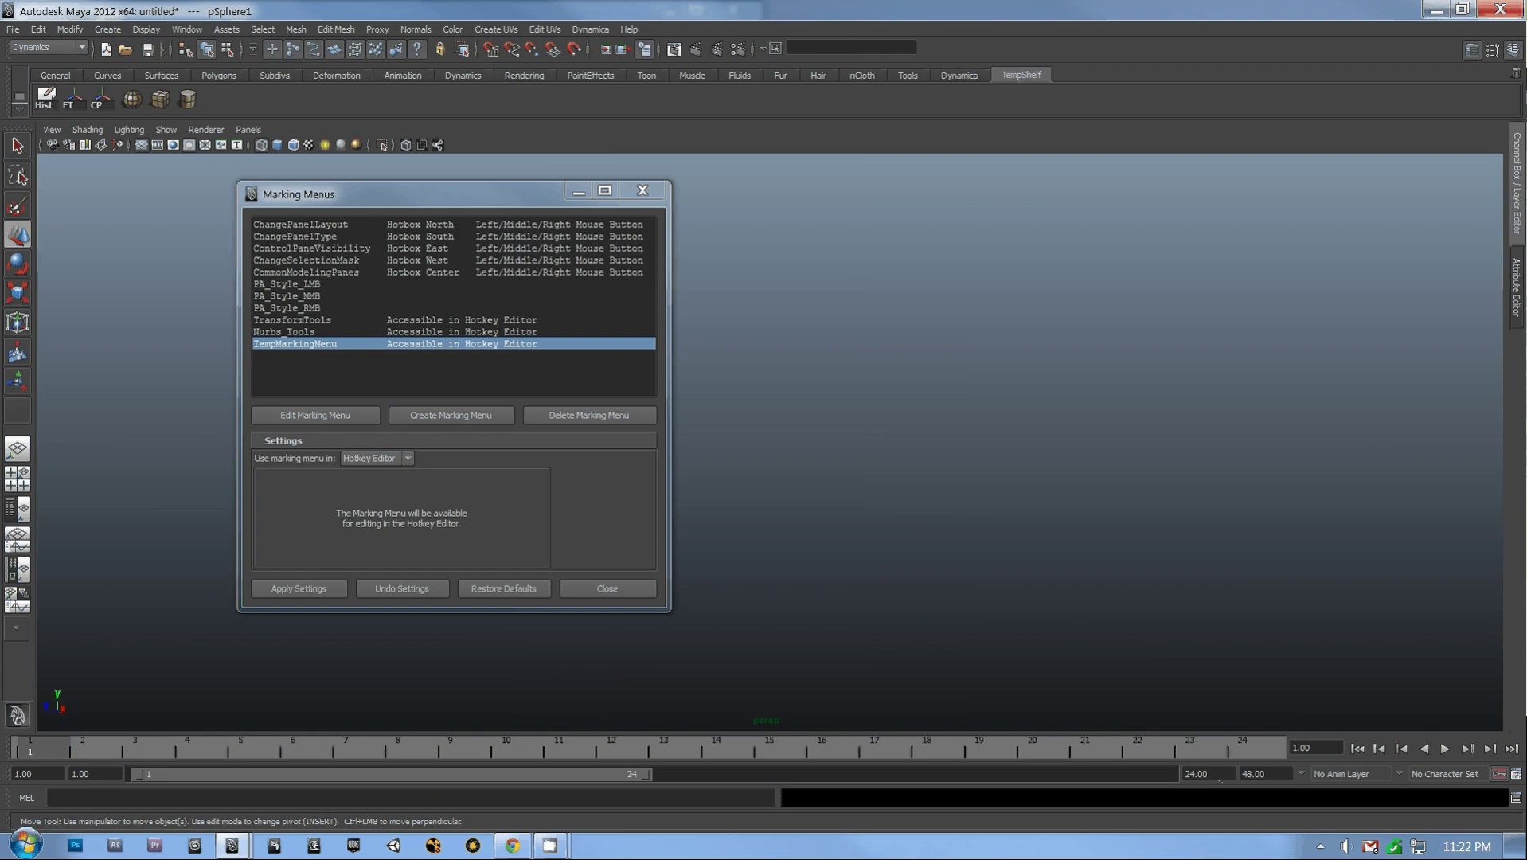
Step: Bring up the updated TempMarkingMenu in the viewport and create a cylinder from it
{"action": "left_click", "coordinate": [884, 460]}
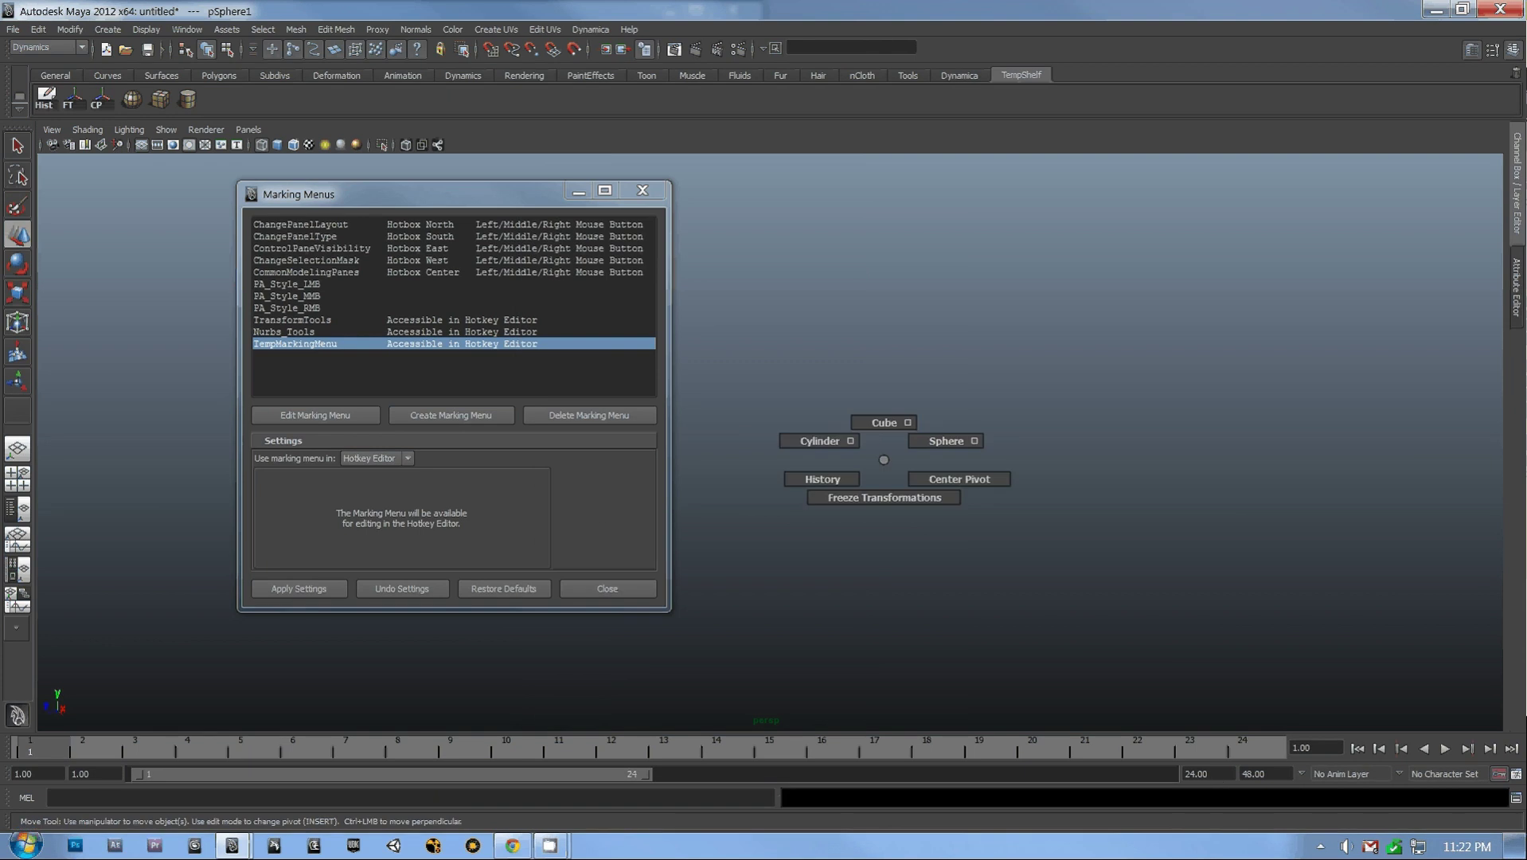
{"action": "mouse_move", "coordinate": [887, 463]}
{"action": "left_mouse_down"}
{"action": "mouse_move", "coordinate": [948, 443]}
{"action": "mouse_move", "coordinate": [882, 490]}
{"action": "mouse_move", "coordinate": [838, 460]}
{"action": "mouse_move", "coordinate": [843, 477]}
{"action": "mouse_move", "coordinate": [941, 442]}
{"action": "mouse_move", "coordinate": [884, 459]}
{"action": "mouse_move", "coordinate": [884, 478]}
{"action": "mouse_move", "coordinate": [871, 442]}
{"action": "mouse_move", "coordinate": [886, 480]}
{"action": "mouse_move", "coordinate": [864, 472]}
{"action": "mouse_move", "coordinate": [896, 478]}
{"action": "mouse_move", "coordinate": [884, 444]}
{"action": "mouse_move", "coordinate": [874, 468]}
{"action": "mouse_move", "coordinate": [884, 445]}
{"action": "mouse_move", "coordinate": [901, 449]}
{"action": "mouse_move", "coordinate": [880, 458]}
{"action": "left_mouse_up"}
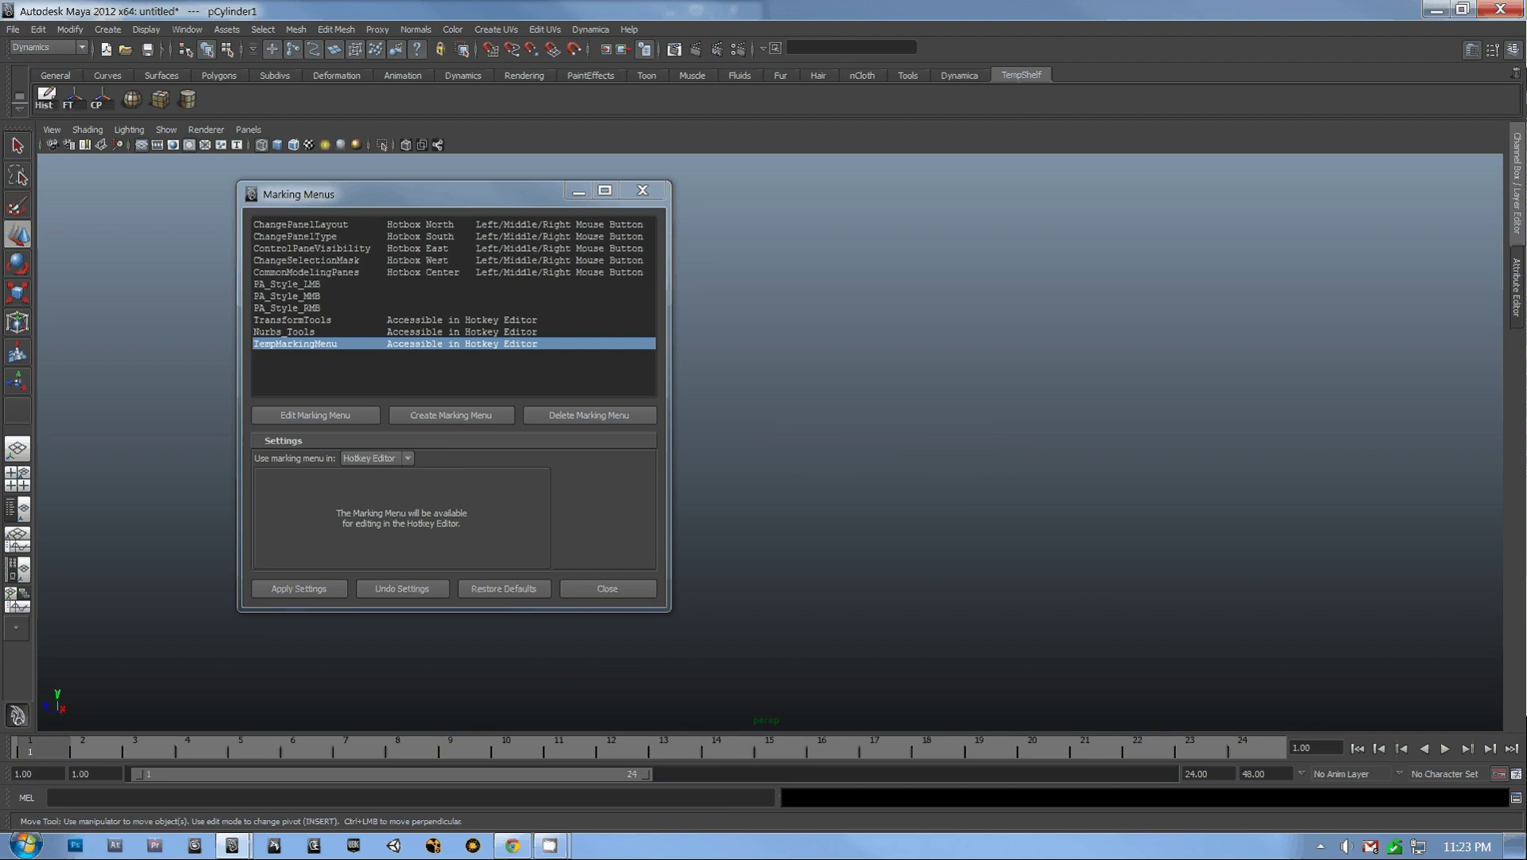